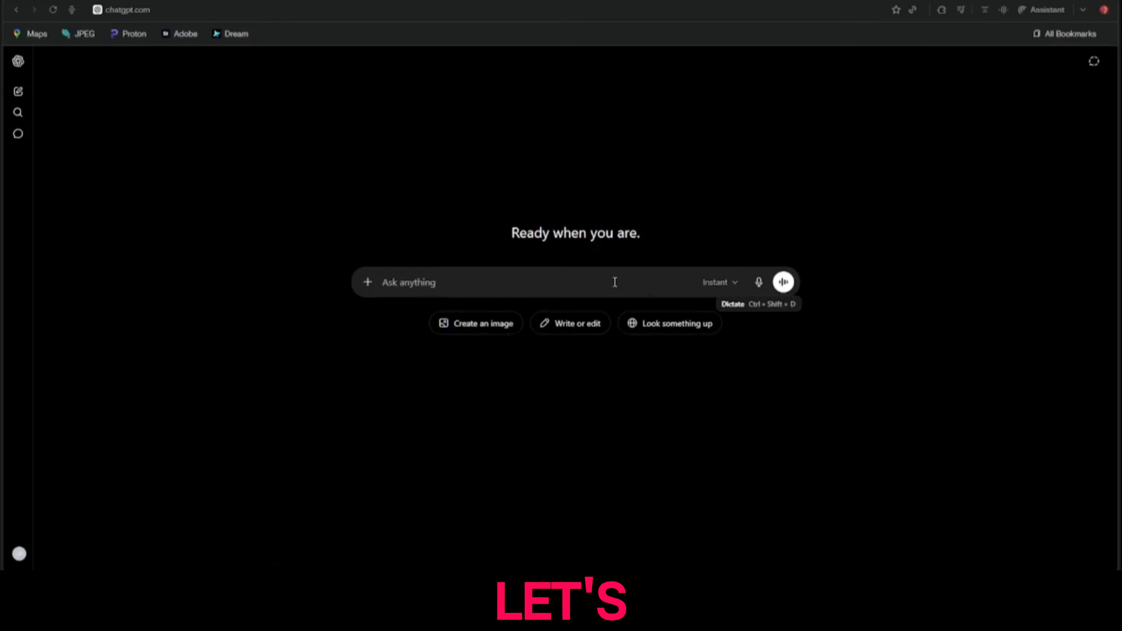
- Generate an image in ChatGPT from the prompt "anime sorcerer male character, dark robe"
click(364, 291)
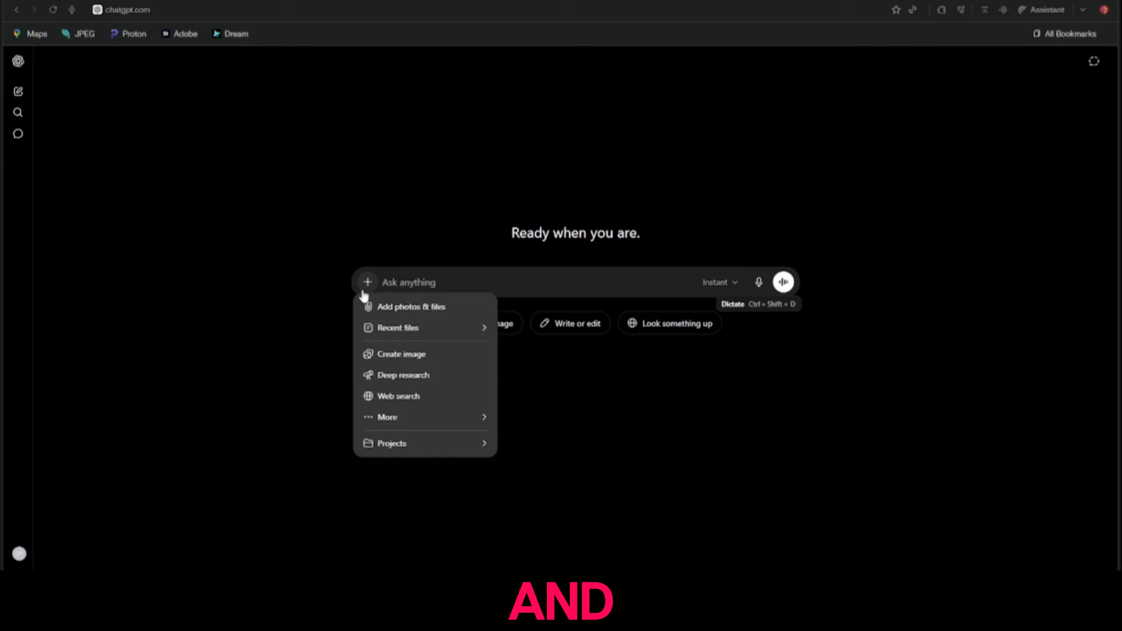
click(426, 356)
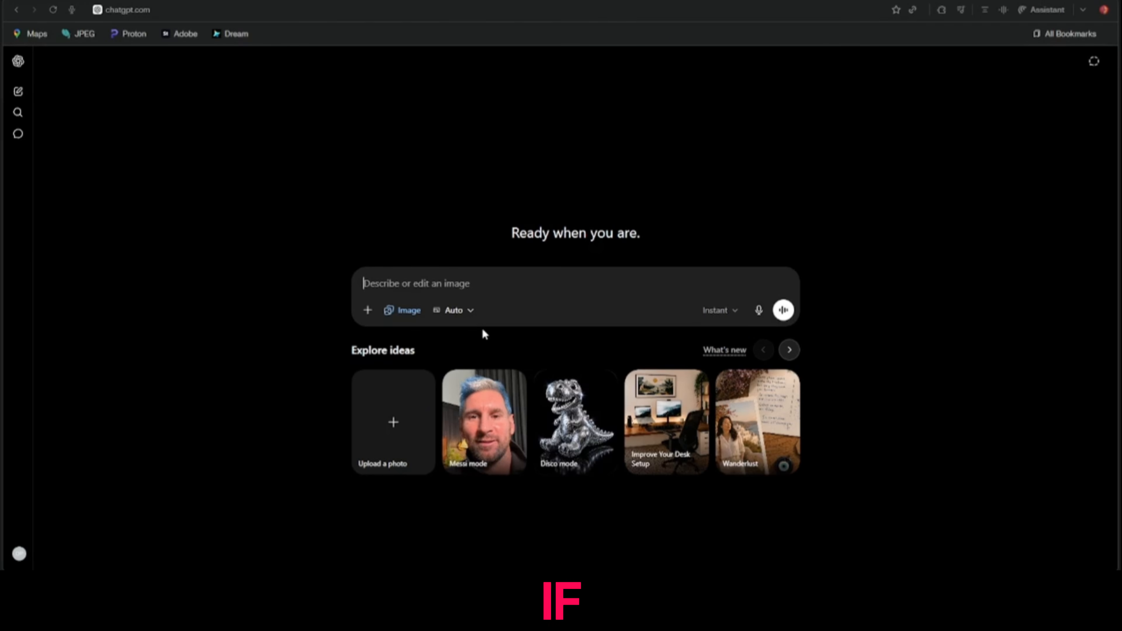
text(anime s)
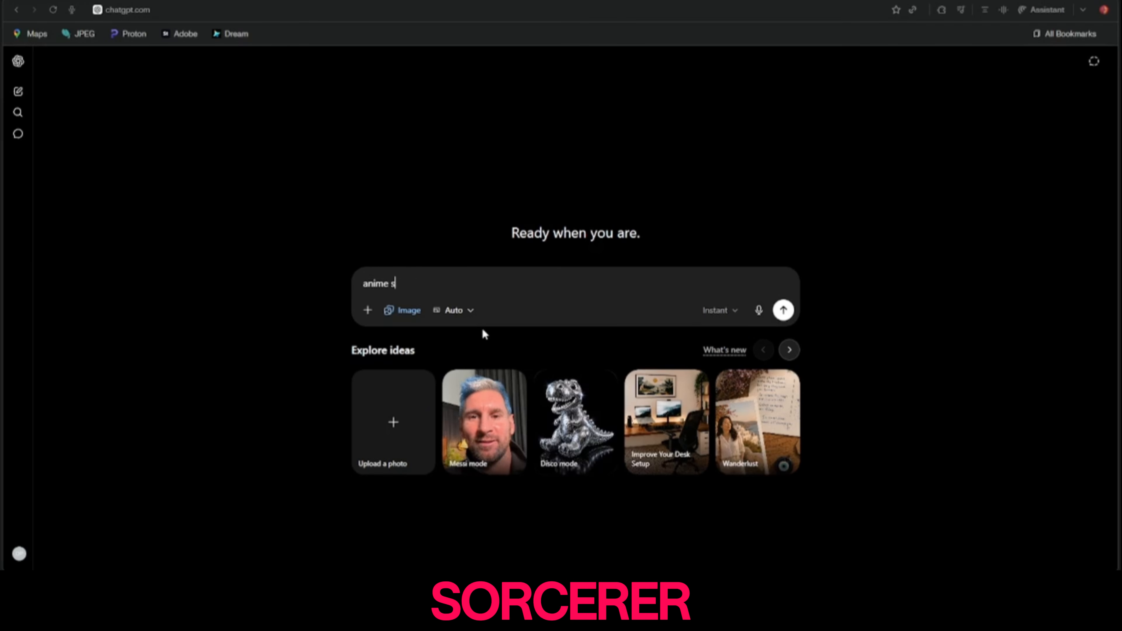
text(orcerer )
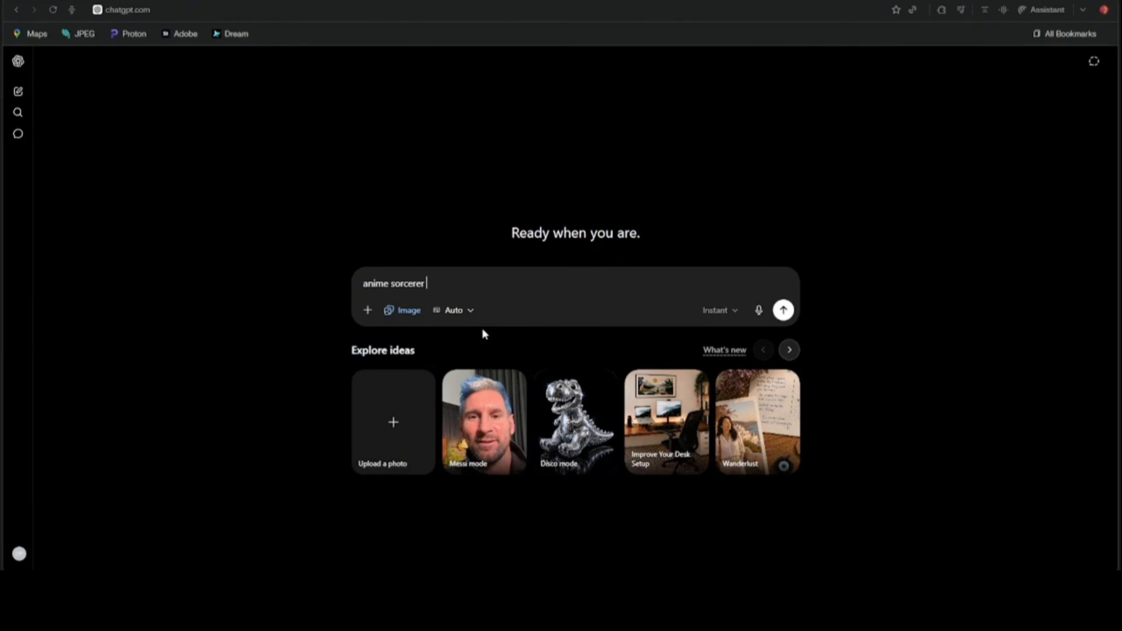
text(male character, dark)
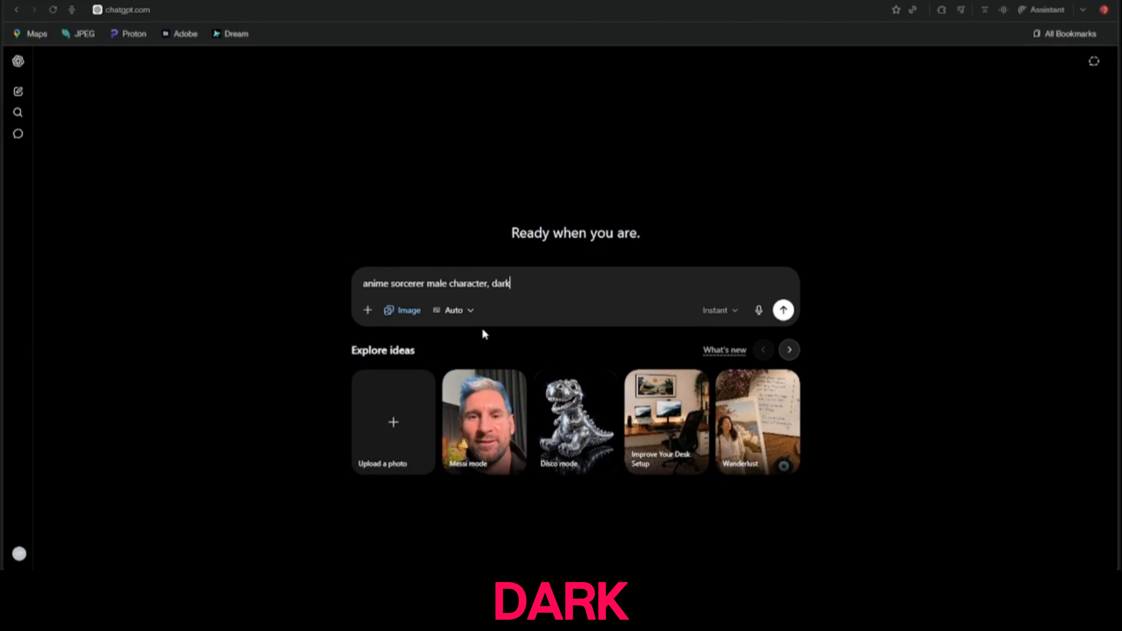
text( robe)
key(Return)
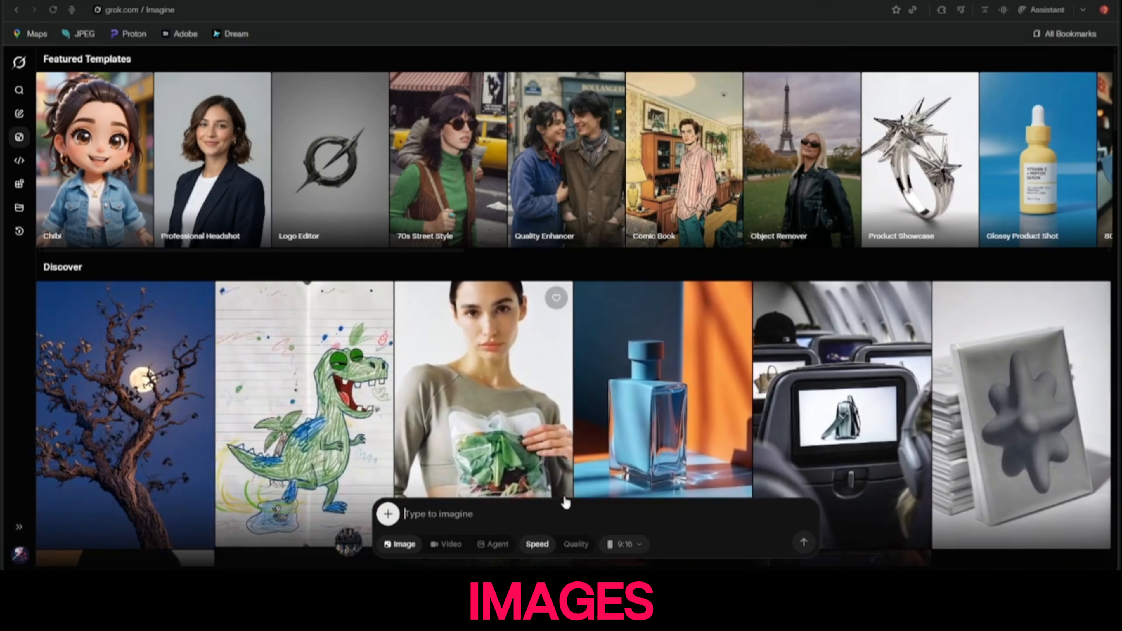
- Switch to Grok Imagine and set image generation to Quality mode
click(576, 547)
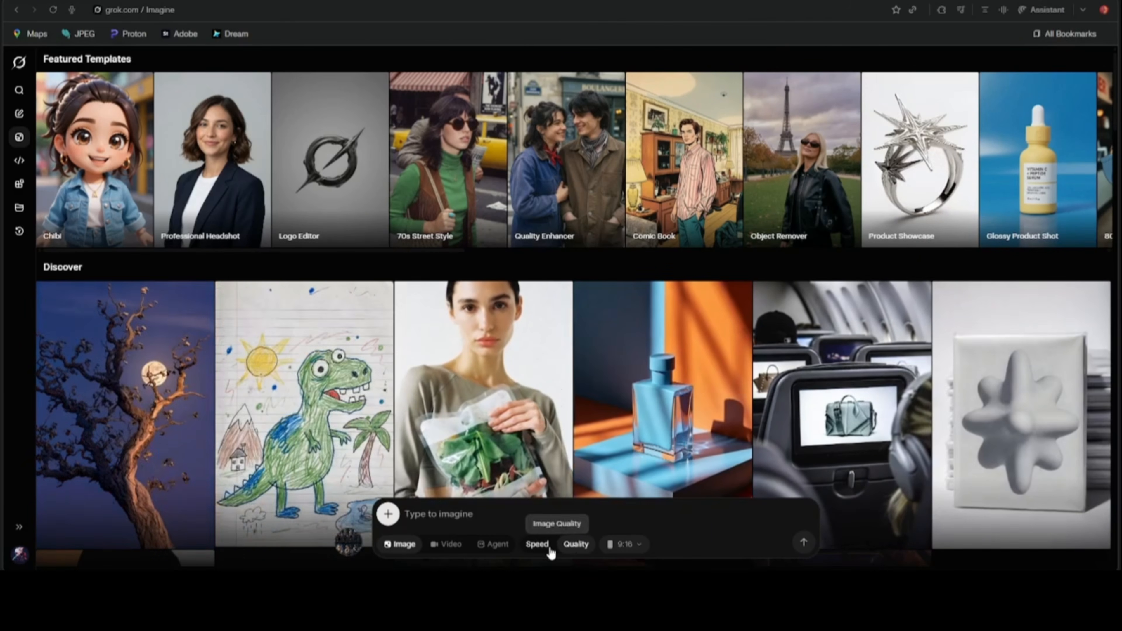
click(537, 544)
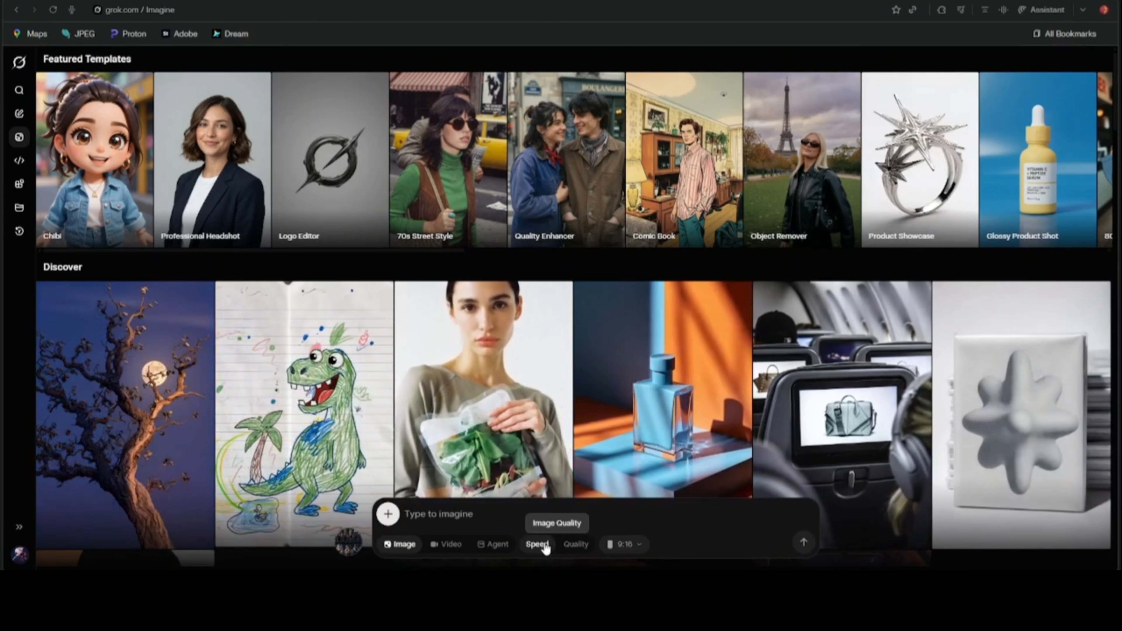
click(574, 545)
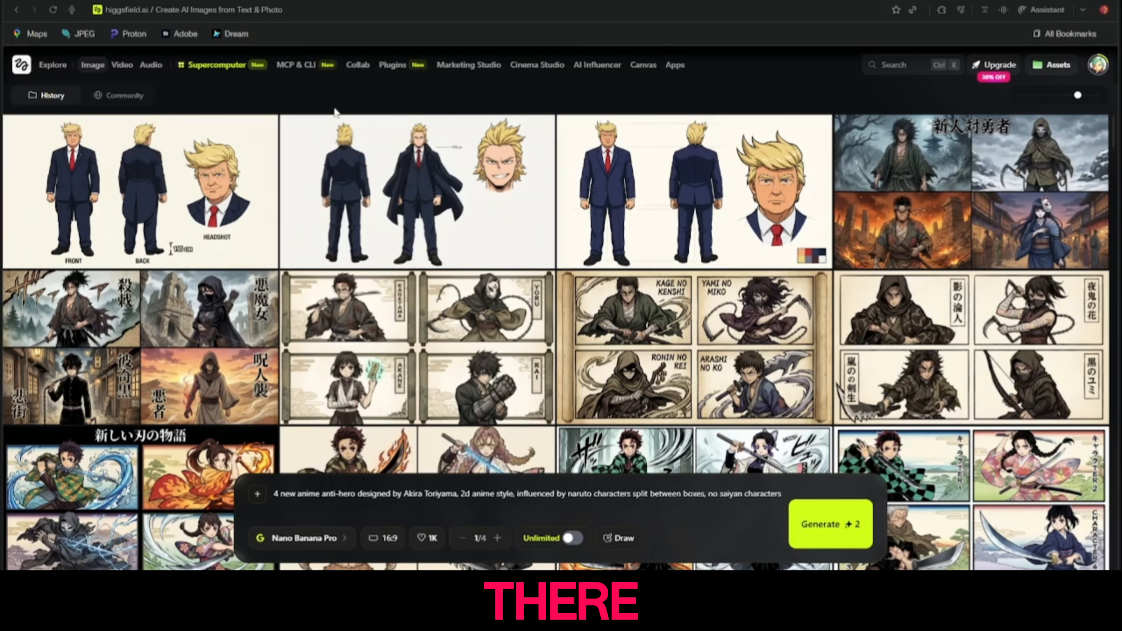
- Switch to Higgsfield and view the prompt of the four-panel anti-hero image with different backgrounds
click(847, 220)
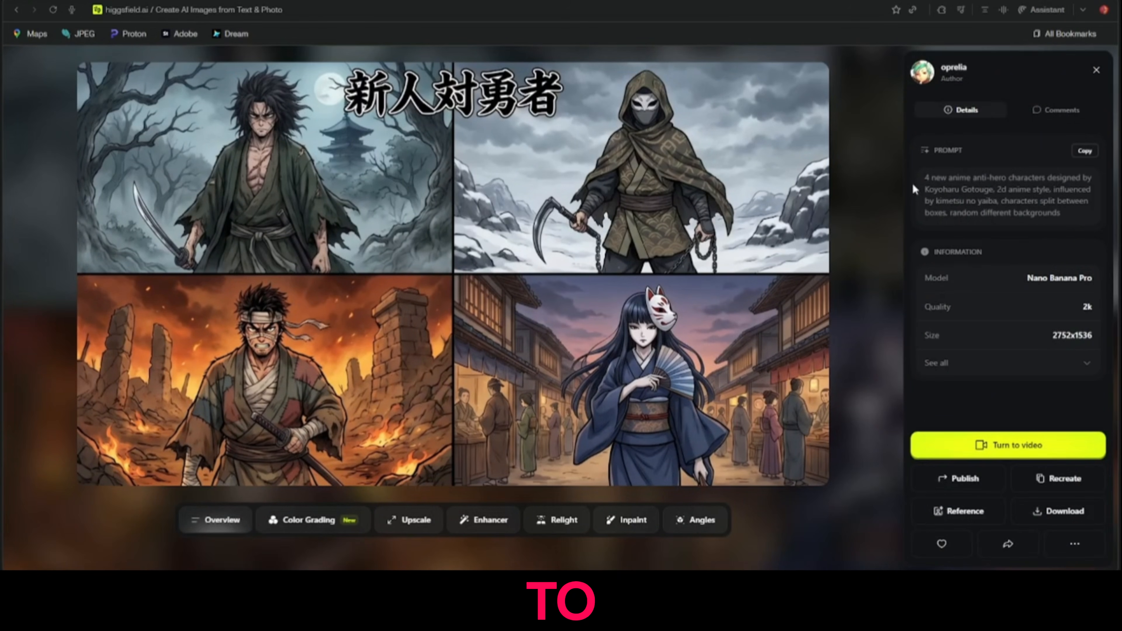
drag(923, 177, 1047, 201)
click(975, 249)
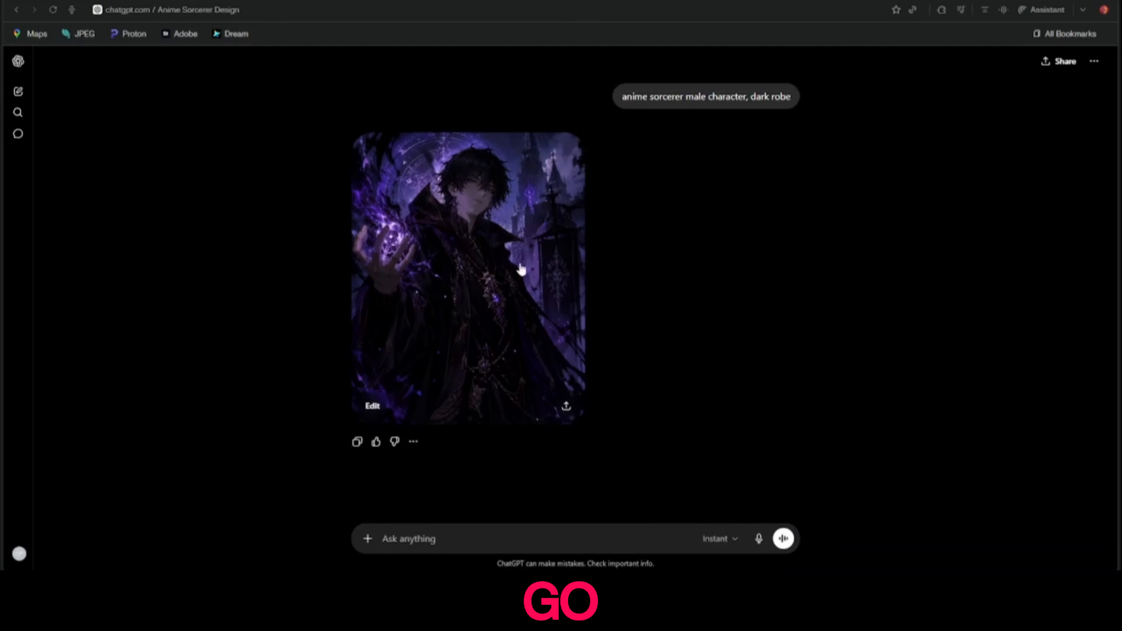
- In ChatGPT, submit the prompt "anime sorcerer male character, dark robe, full body shot, 2d semiflat anime colors, not super busy design"
click(521, 270)
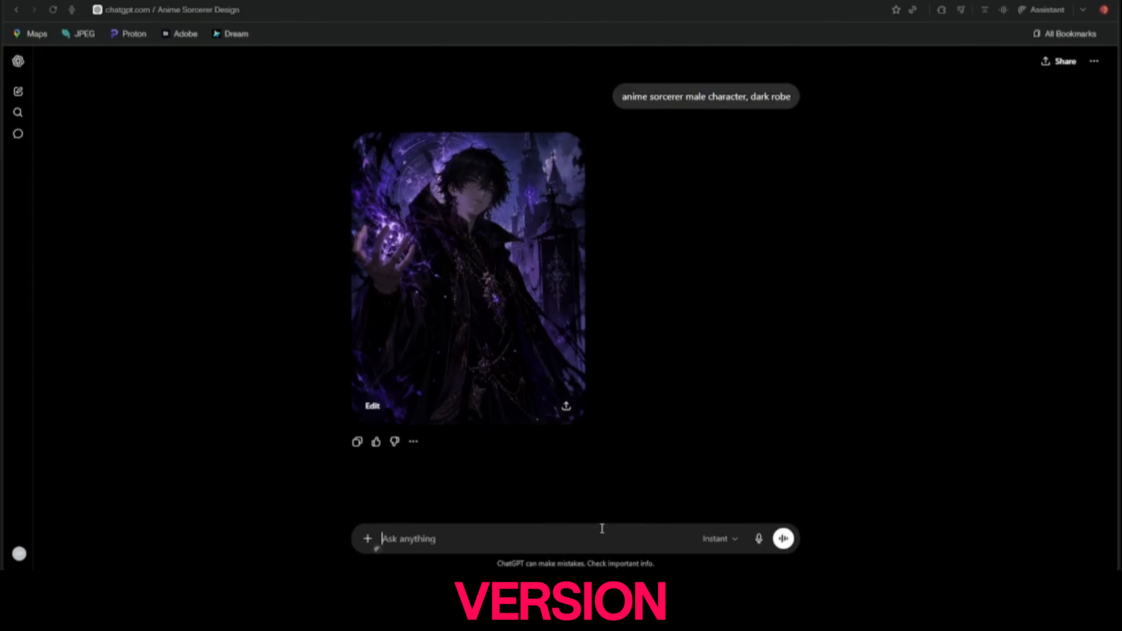
text(anime sorcerer male character, dark robe)
text(, full bod)
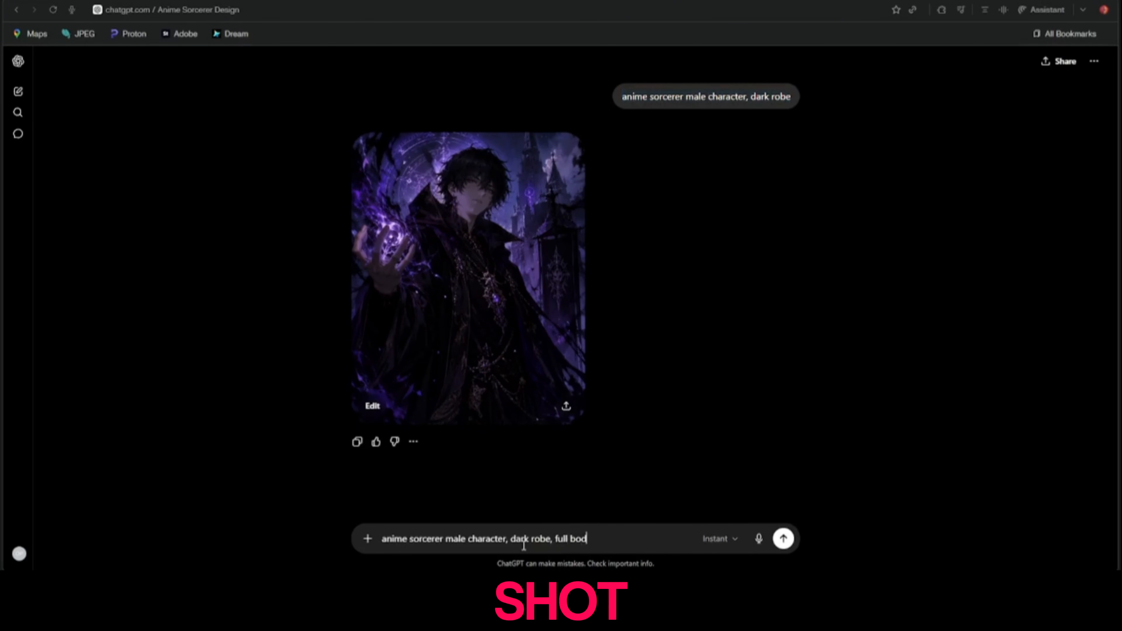
text(y shot, 2d)
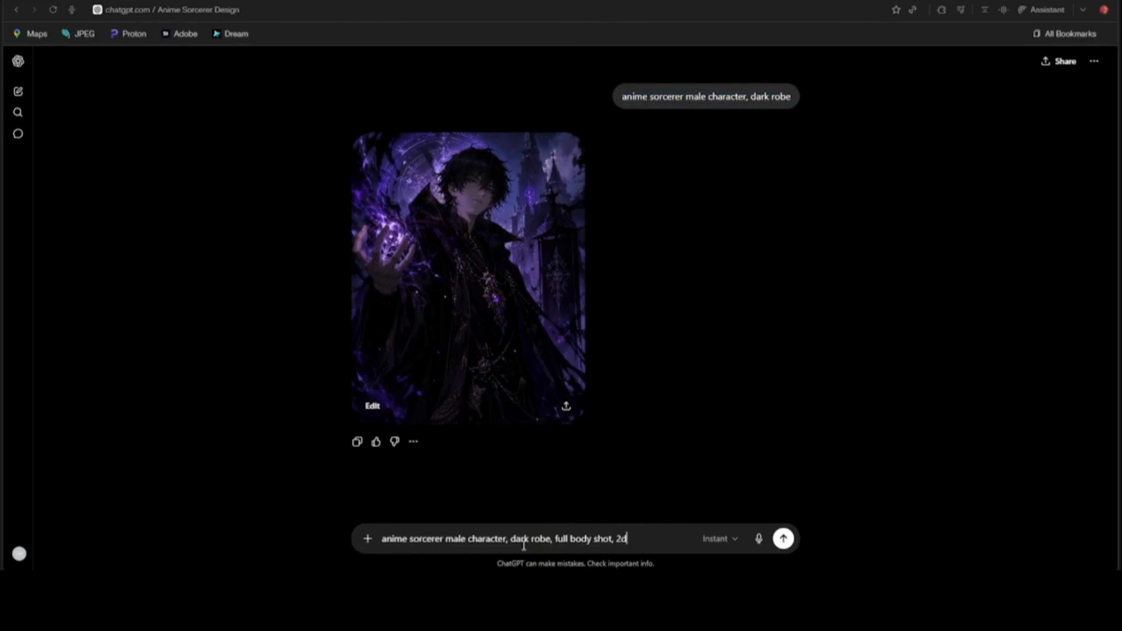
text( semiflat anime co)
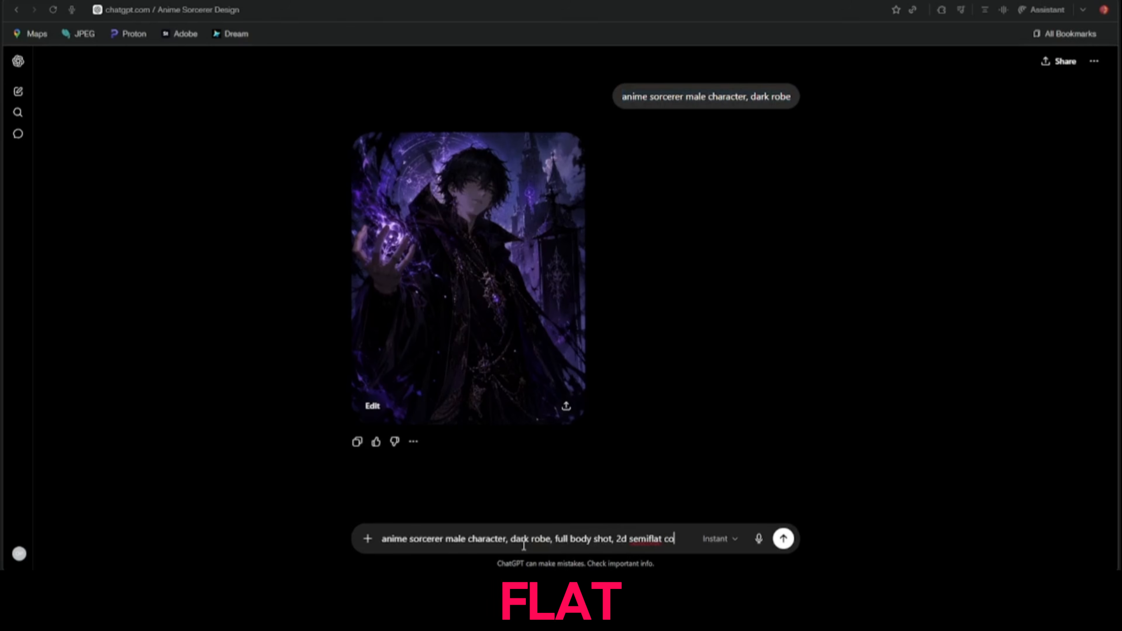
text(lors, not super busy design)
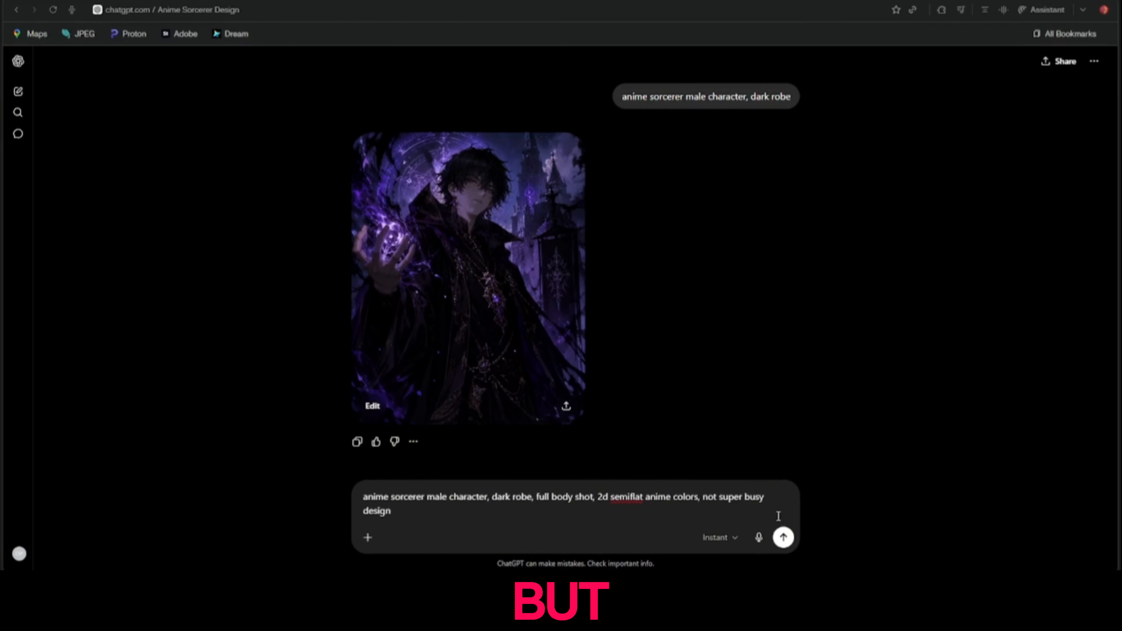
click(783, 537)
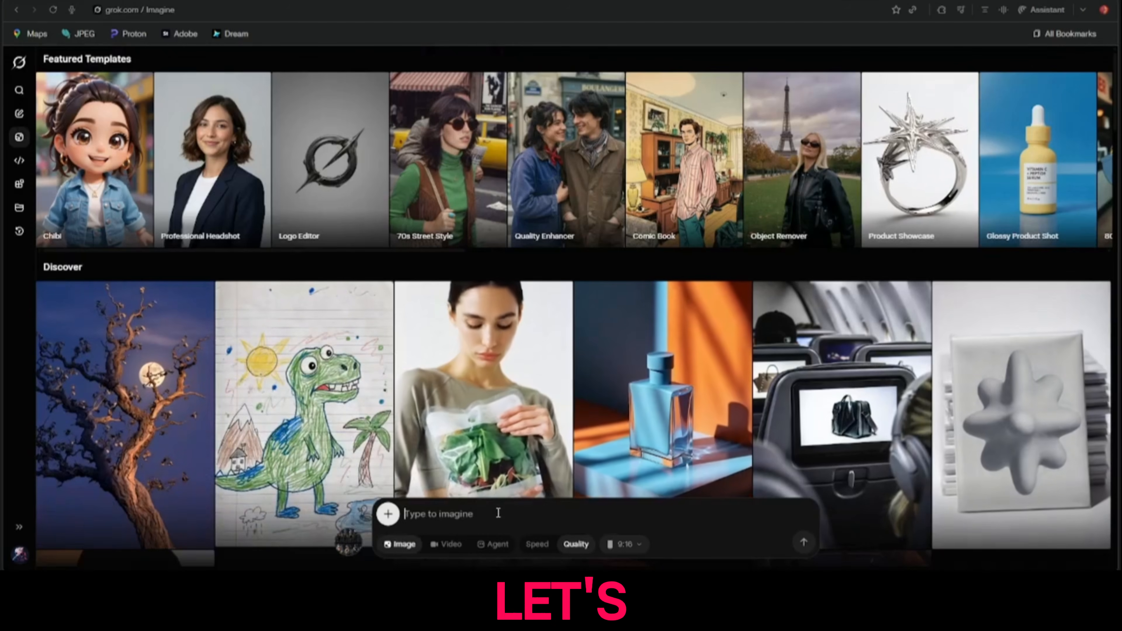
- Generate images in Grok Imagine from "anime sorcerer male character, dark robe, full body shot, 2d semiflat anime colors, not super busy design"
click(492, 509)
text(anime sorcerer male character, dark robe, full body shot, 2d semiflat anime colors, not super busy design)
click(803, 543)
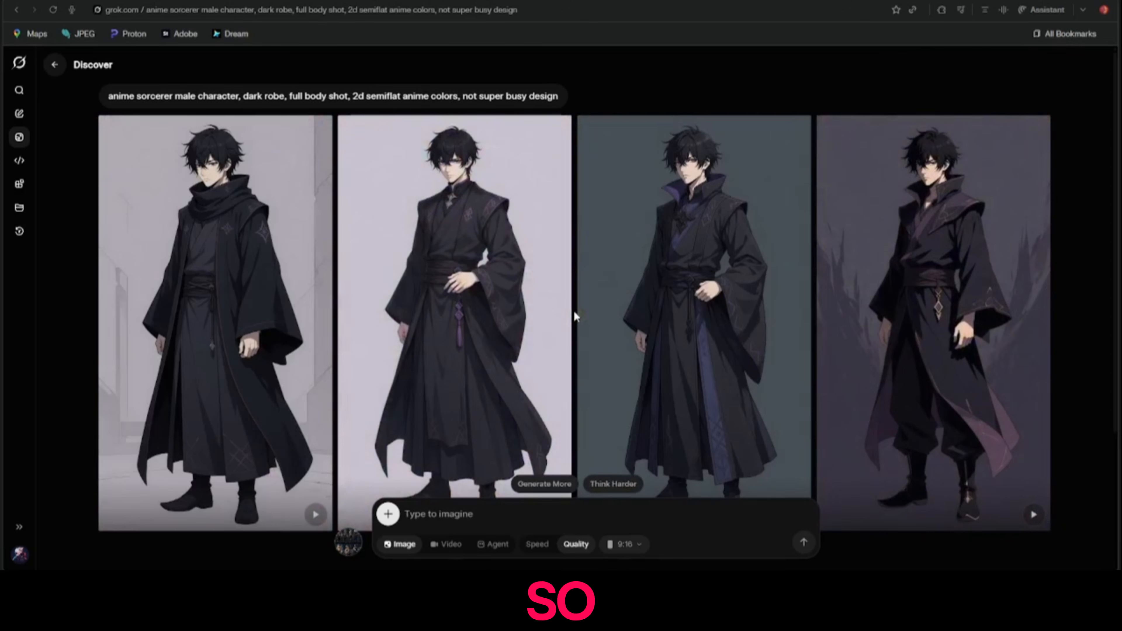
- Examine Grok's sorcerer images, enlarging the one on the pale lilac background, and compare them with the first sorcerer image in ChatGPT
scroll(575, 314, down, 2)
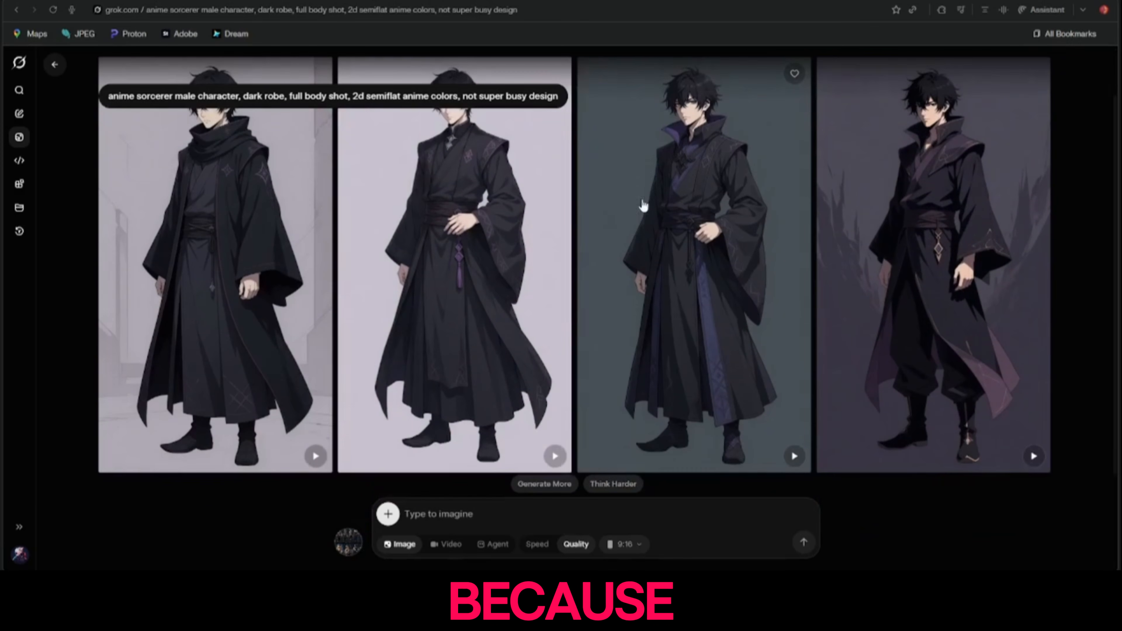
click(490, 225)
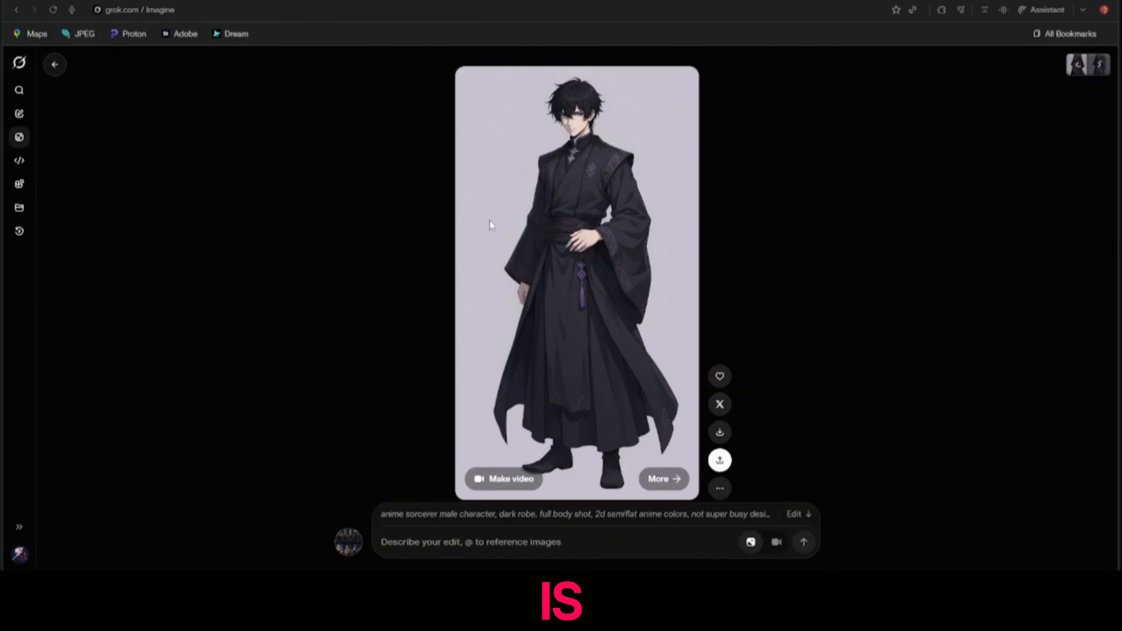
click(321, 364)
scroll(321, 364, up, 2)
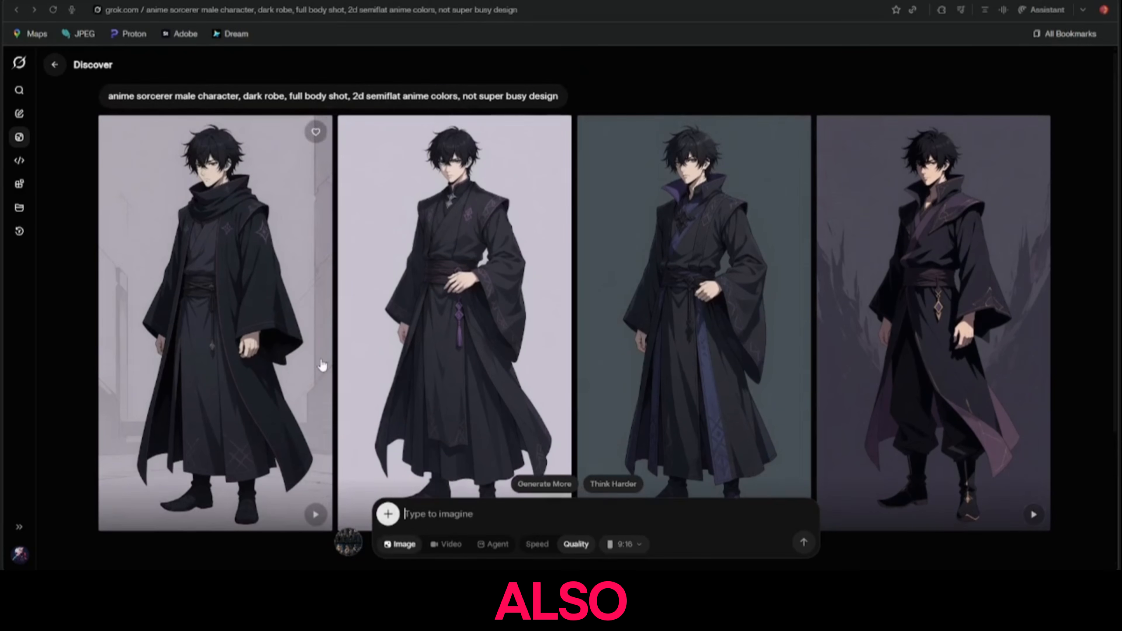
click(529, 278)
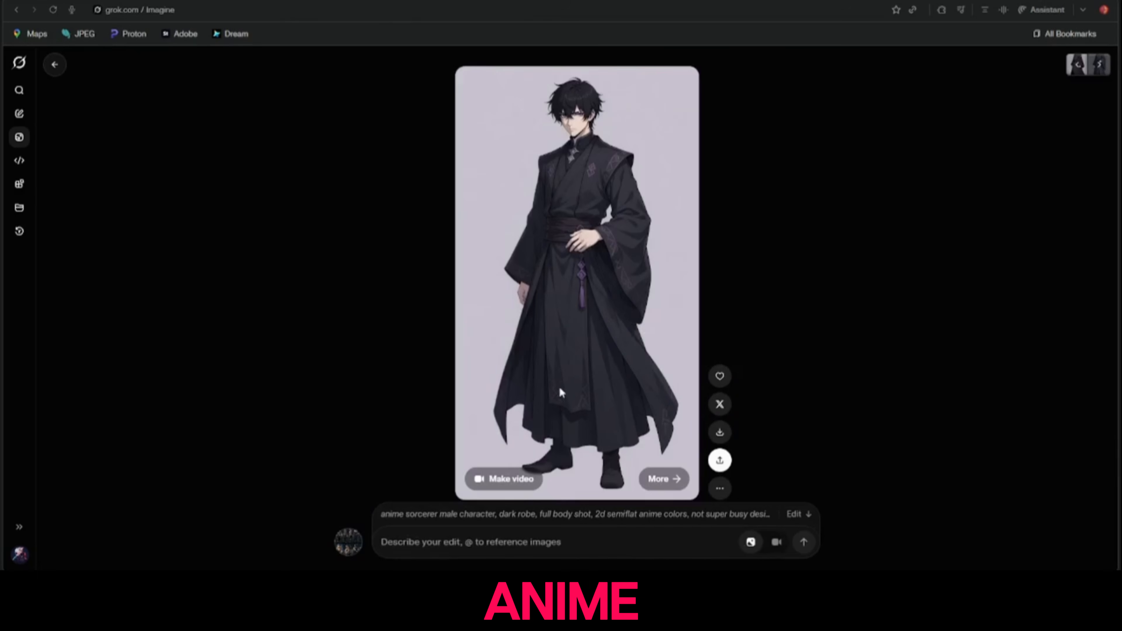
key(Escape)
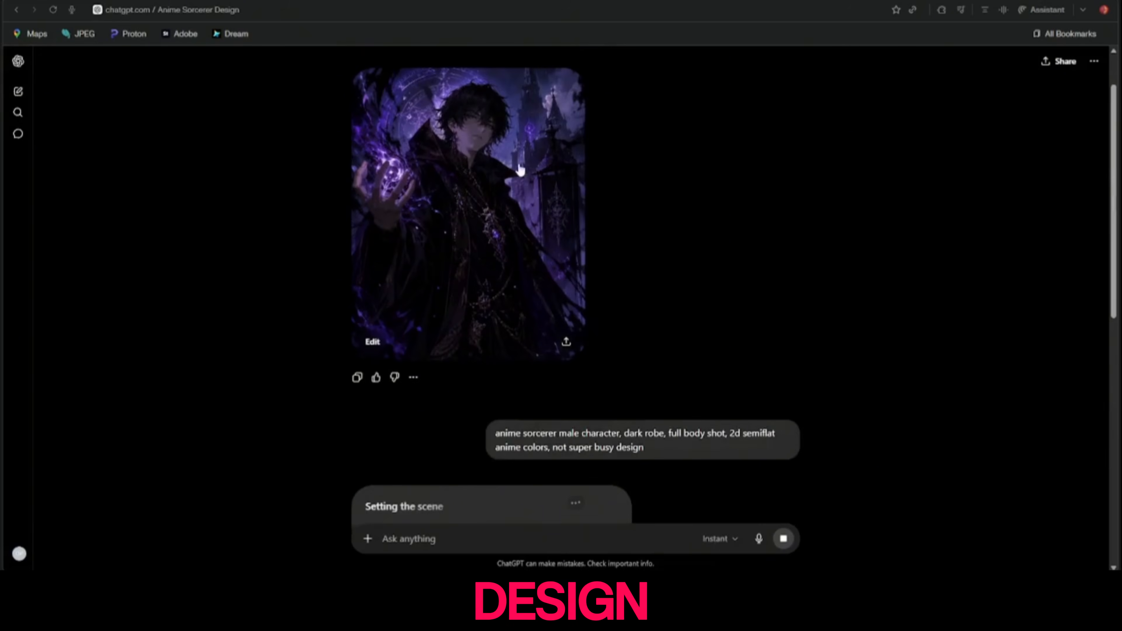
scroll(547, 231, down, 5)
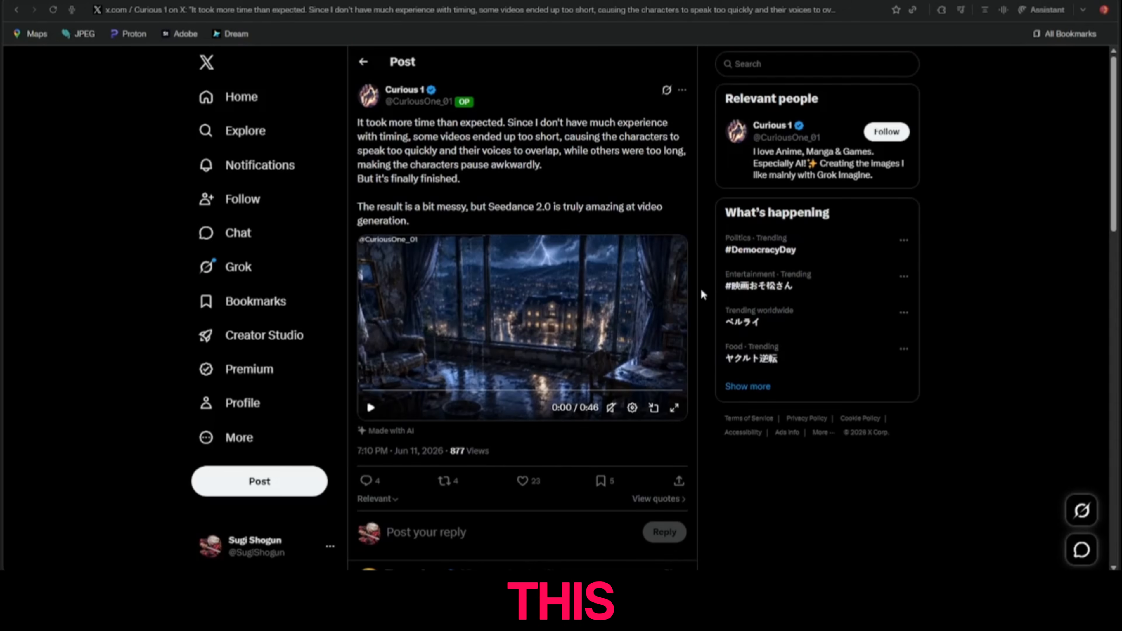
- View the Seedance 2.0 video in the X post full screen and enlarge the full-body sorcerer image in ChatGPT
click(674, 407)
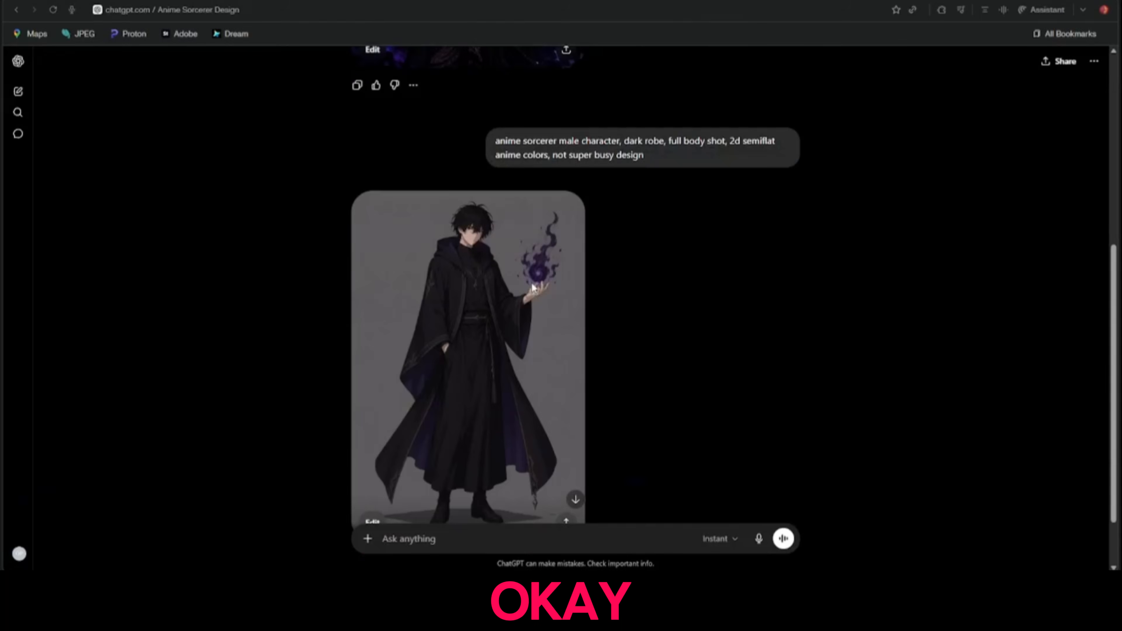
click(574, 349)
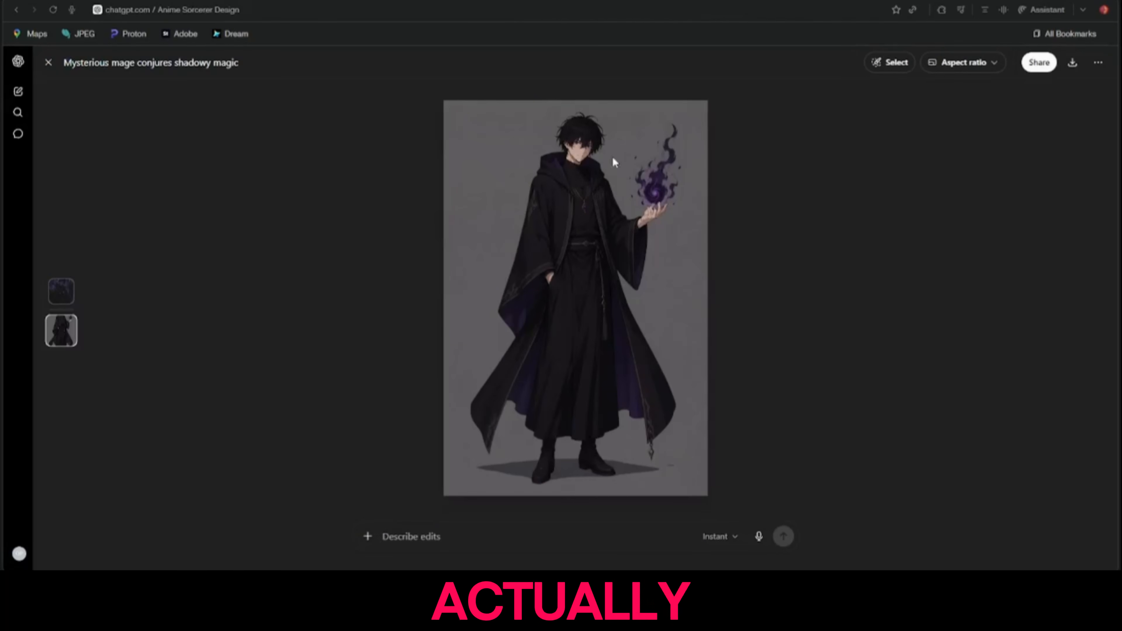
key(Escape)
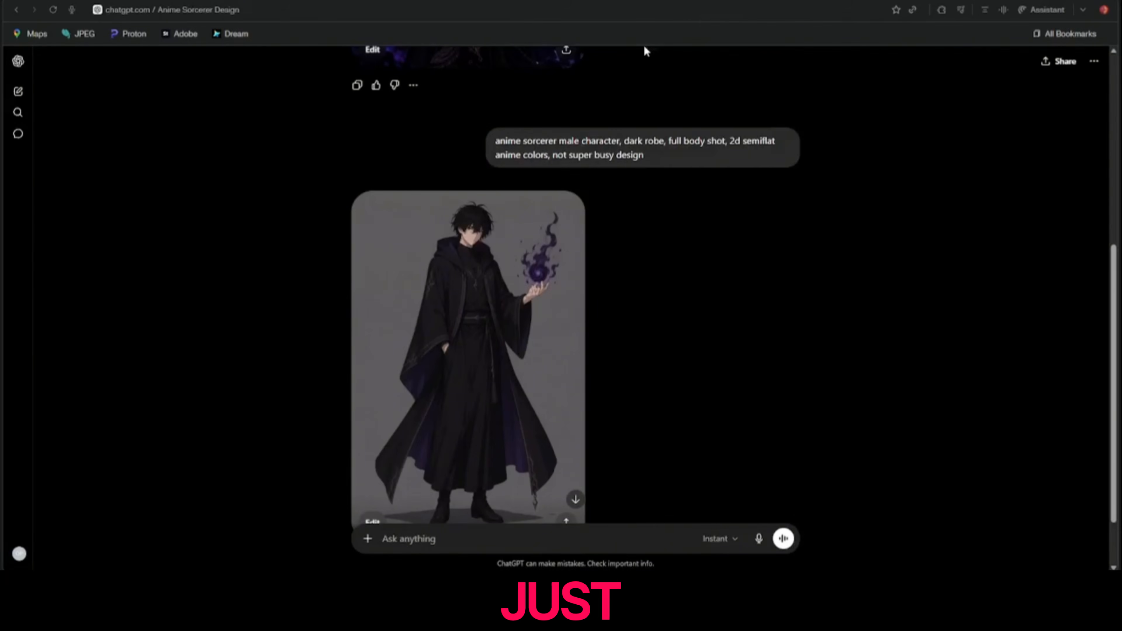
- In Grok, generate a tanned fighter with dual color hair, 2d semiflat anime tone, two giant mecha style fists and a greek like urn wrapped around his waist
click(680, 1)
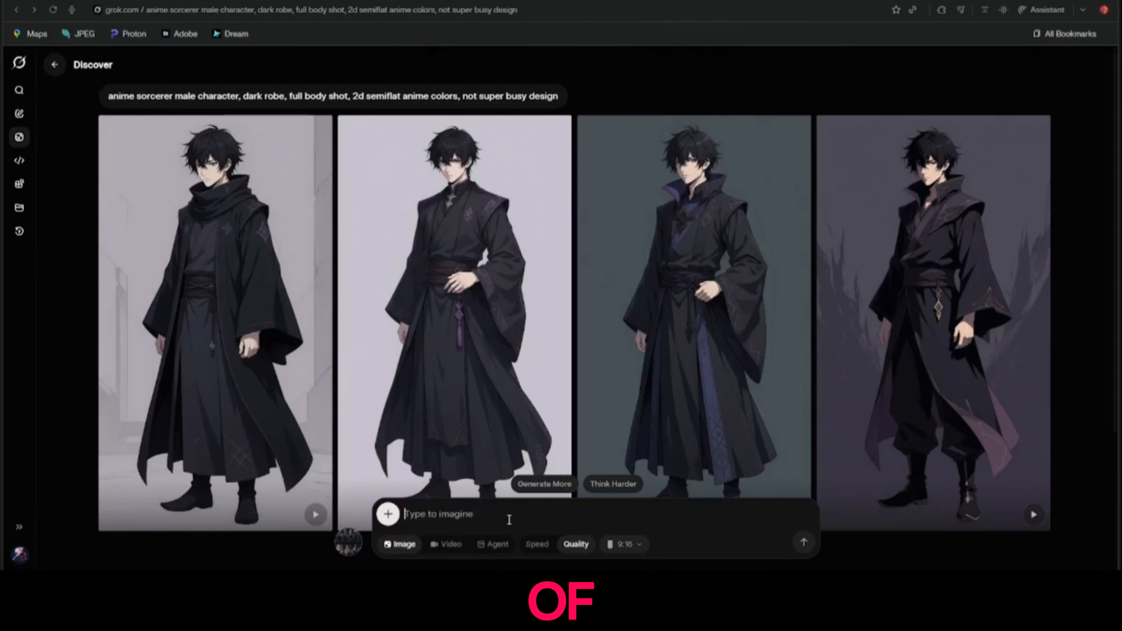
text(a fighte)
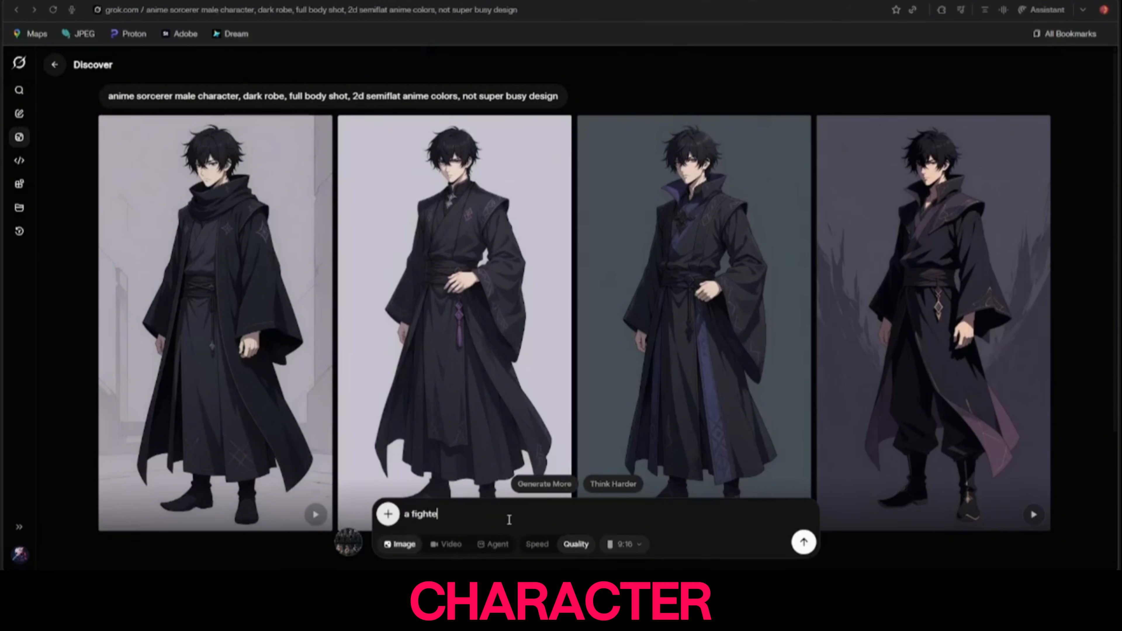
text(r c)
text(haracter with tanned skin, dual color hair, 2d semiflat anime ton, two giant mecha style fists, he has a greek like urn wwrapped arou)
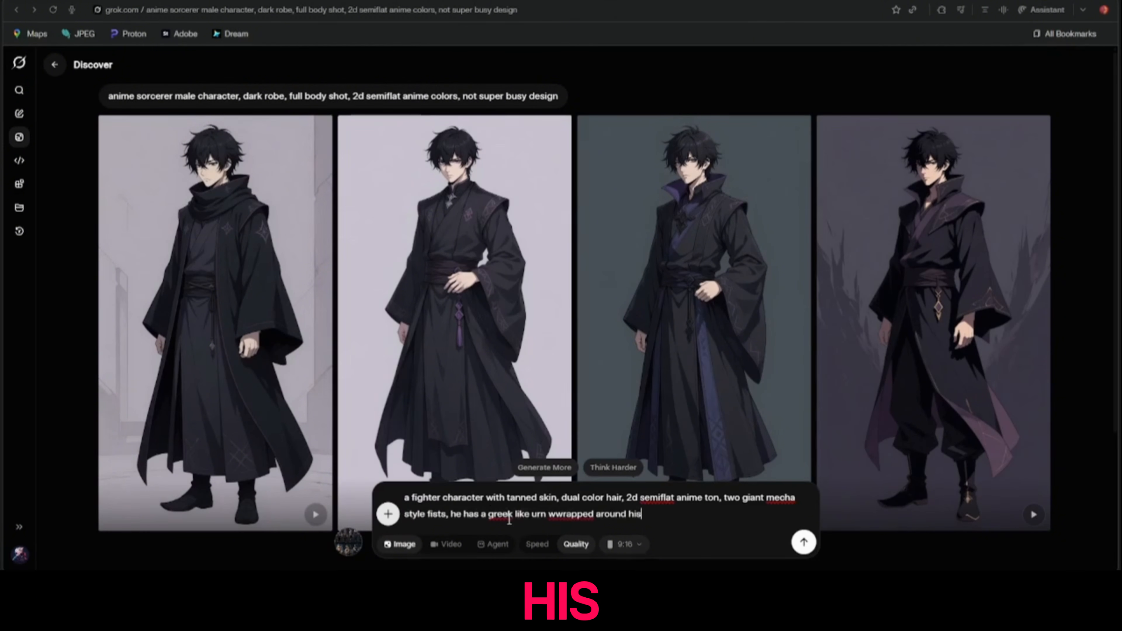
text(nd his waist)
key(Return)
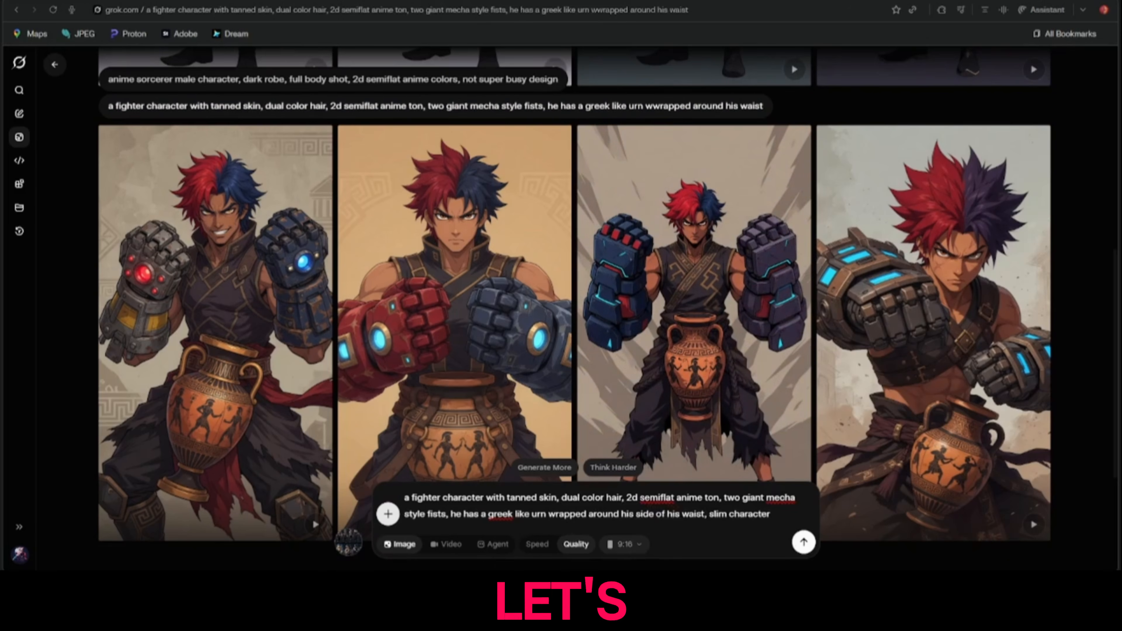
- Regenerate the fighter as a slim character with the urn wrapped around the side of his waist
click(793, 536)
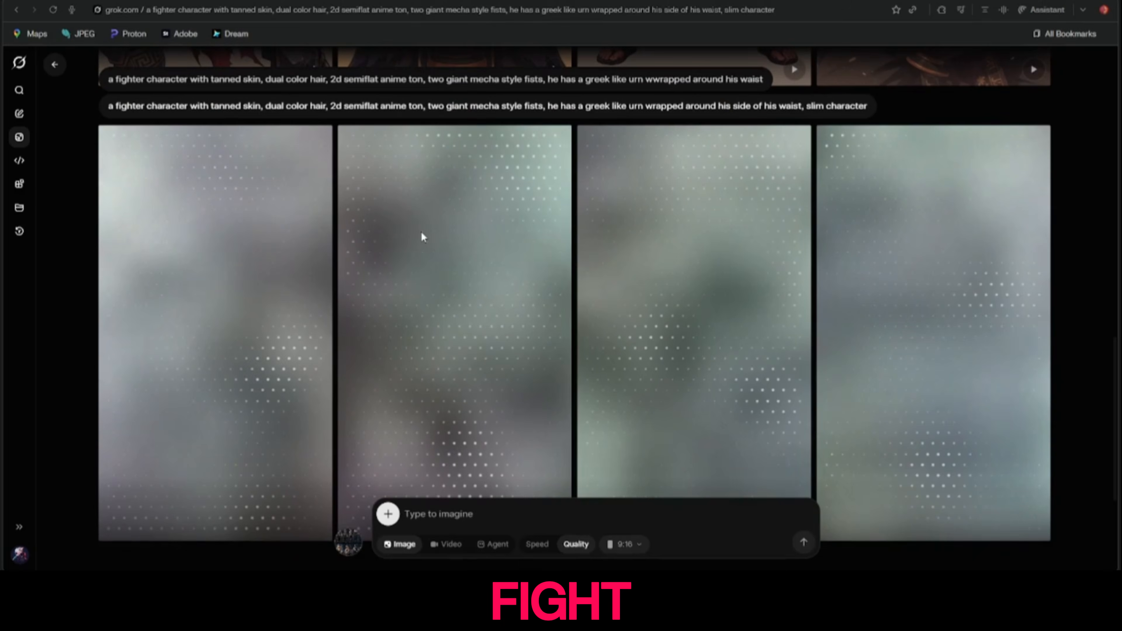
scroll(666, 280, down, 1)
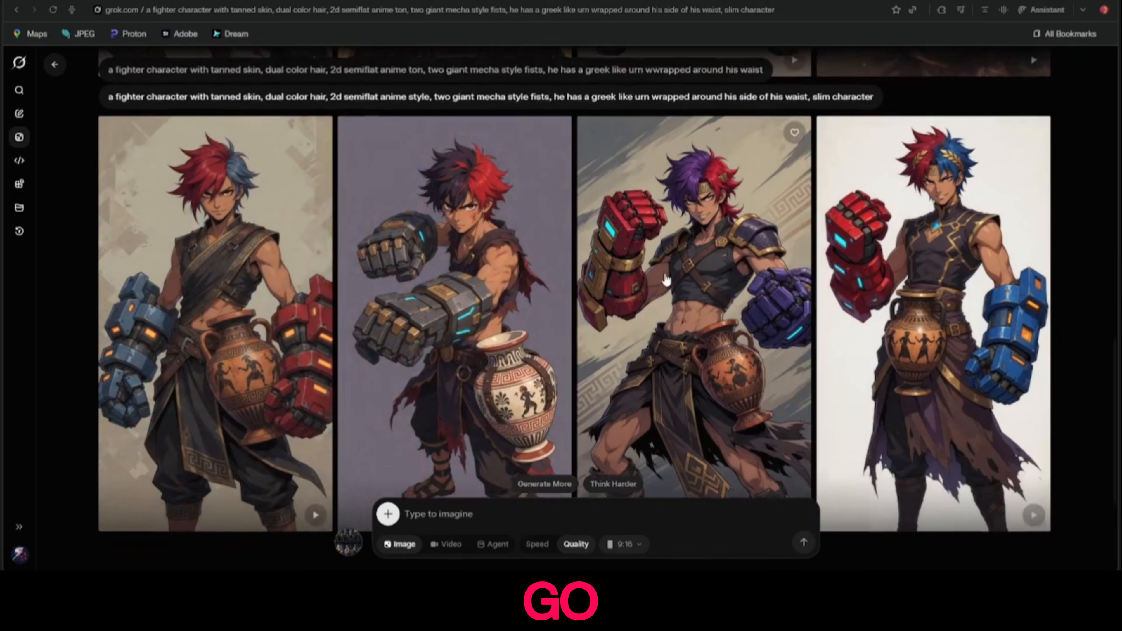
- Open the third fighter image, with purple and red hair, for editing and set its aspect ratio to 16:9
click(666, 280)
right_click(606, 229)
click(664, 281)
click(465, 543)
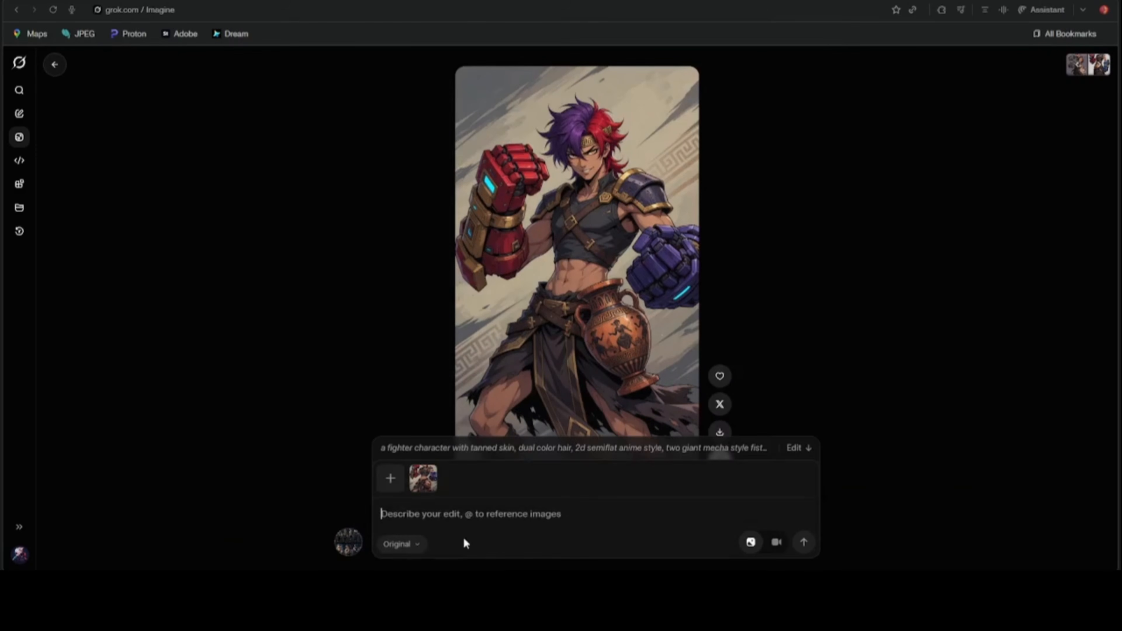
click(411, 544)
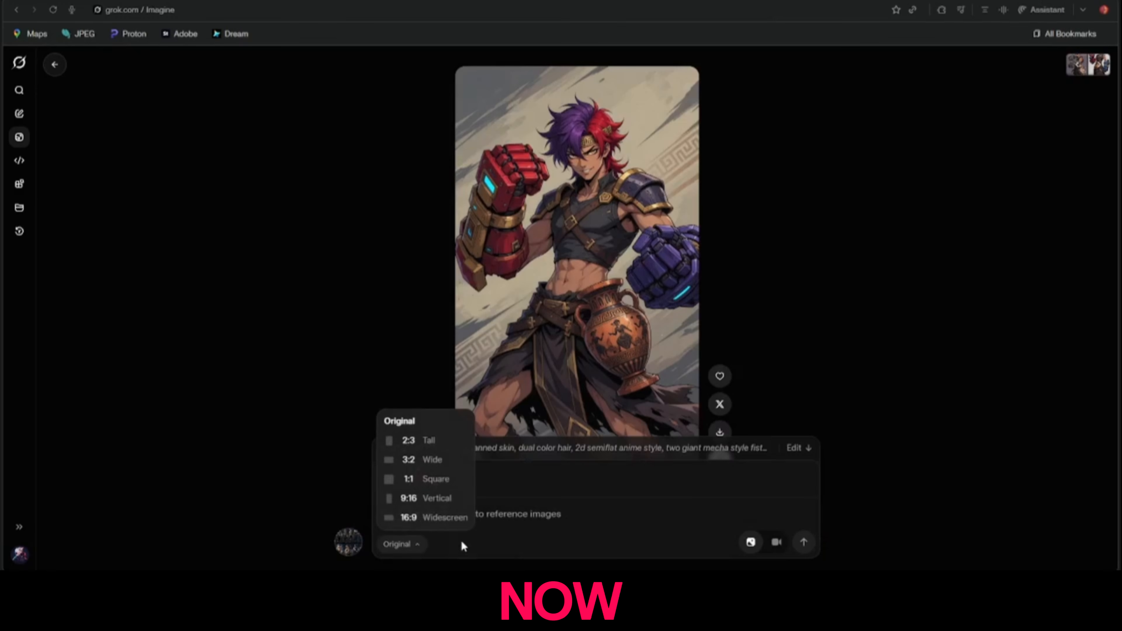
click(422, 520)
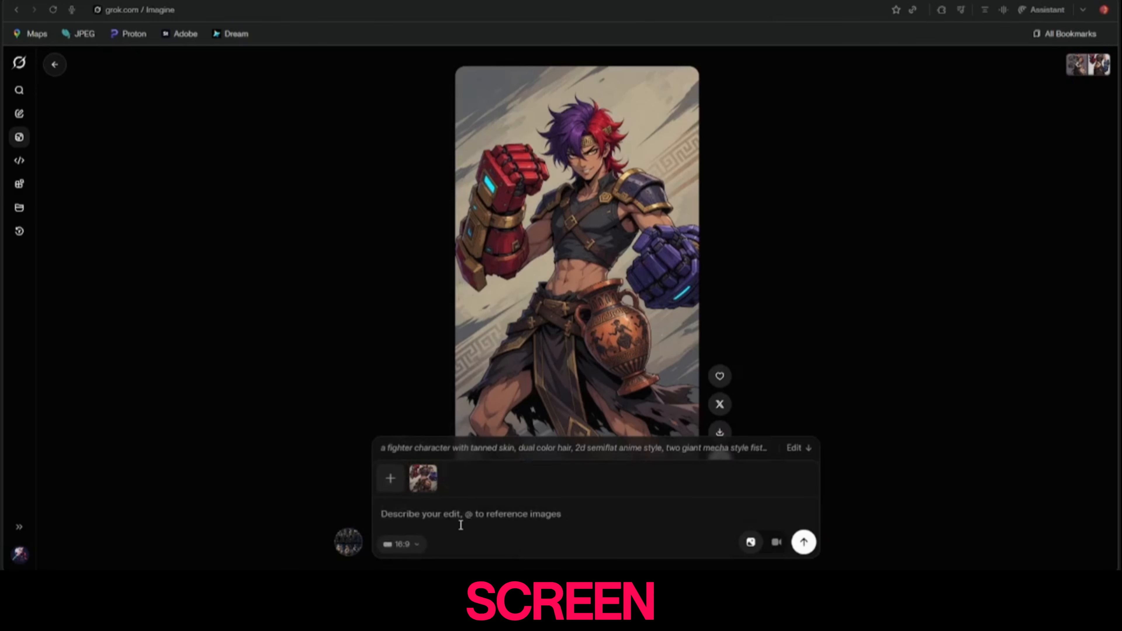
- Turn the fighter into a character sheet against a blank background with front normal pose, back pose, headshot and closeups, then leave the image
click(734, 233)
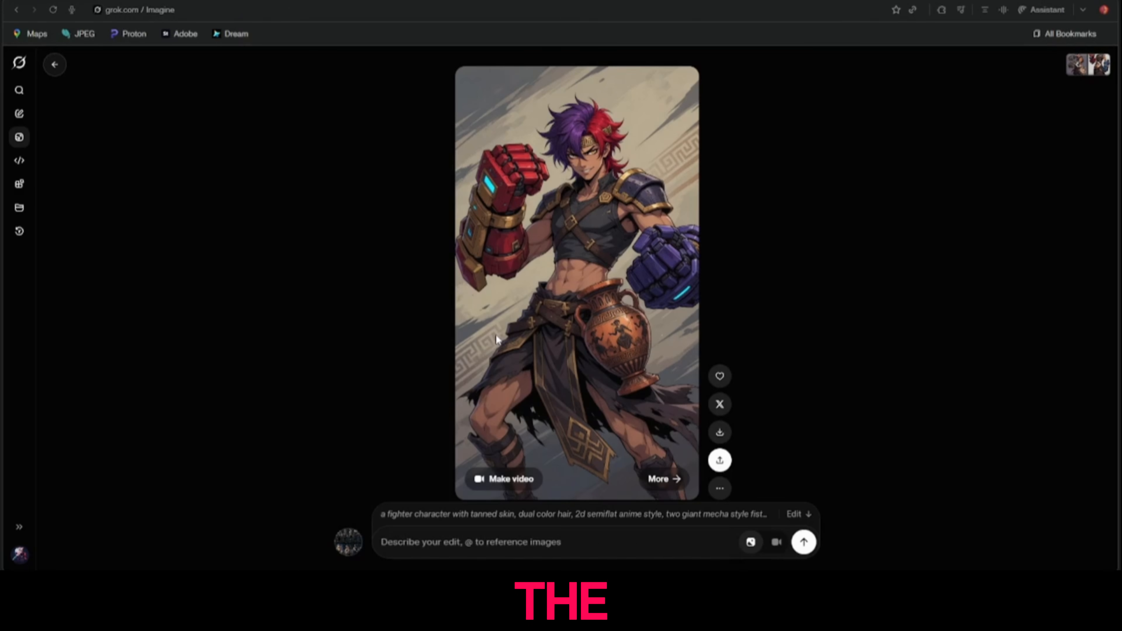
click(557, 530)
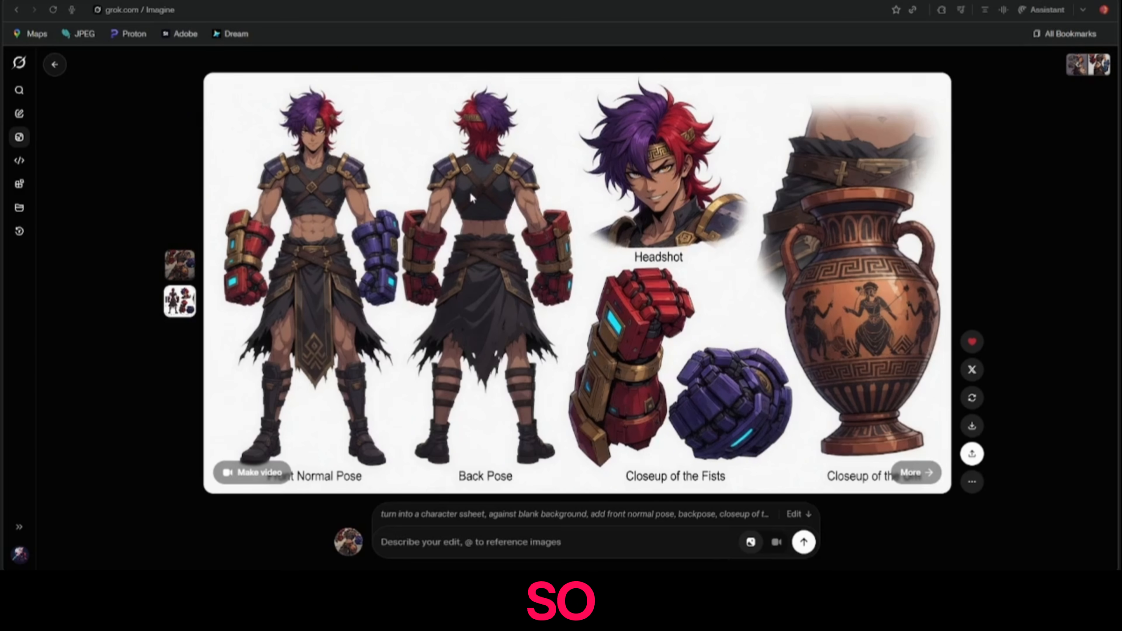
click(52, 69)
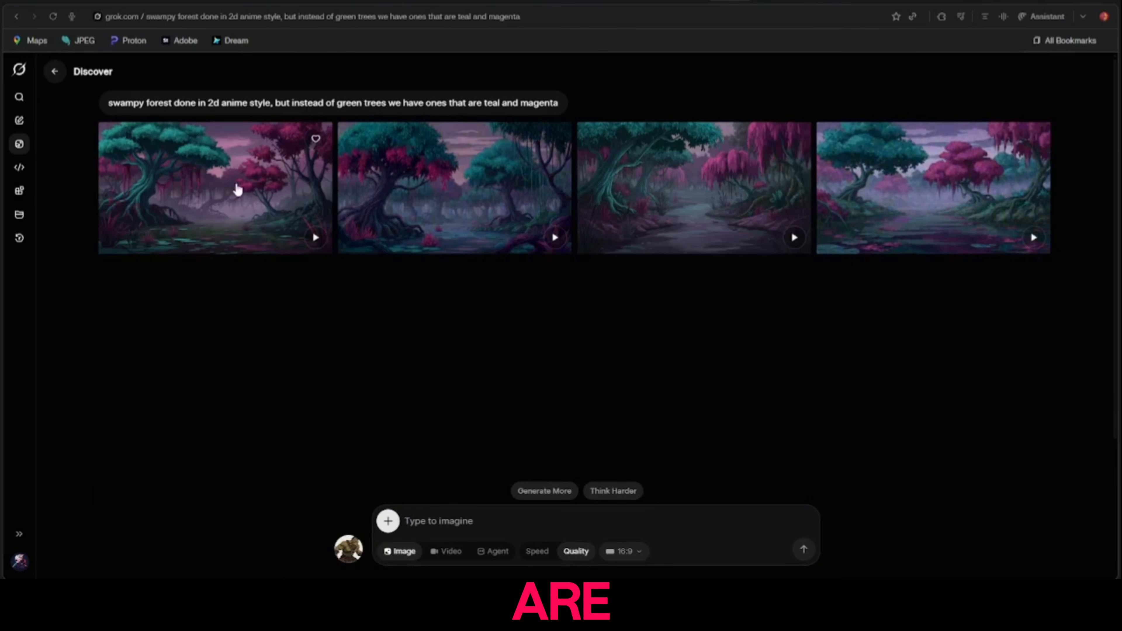
- Copy the first teal and magenta swamp image, the orc sheet and the fighter sheet from Grok and attach them to a ChatGPT image prompt
click(238, 187)
right_click(586, 228)
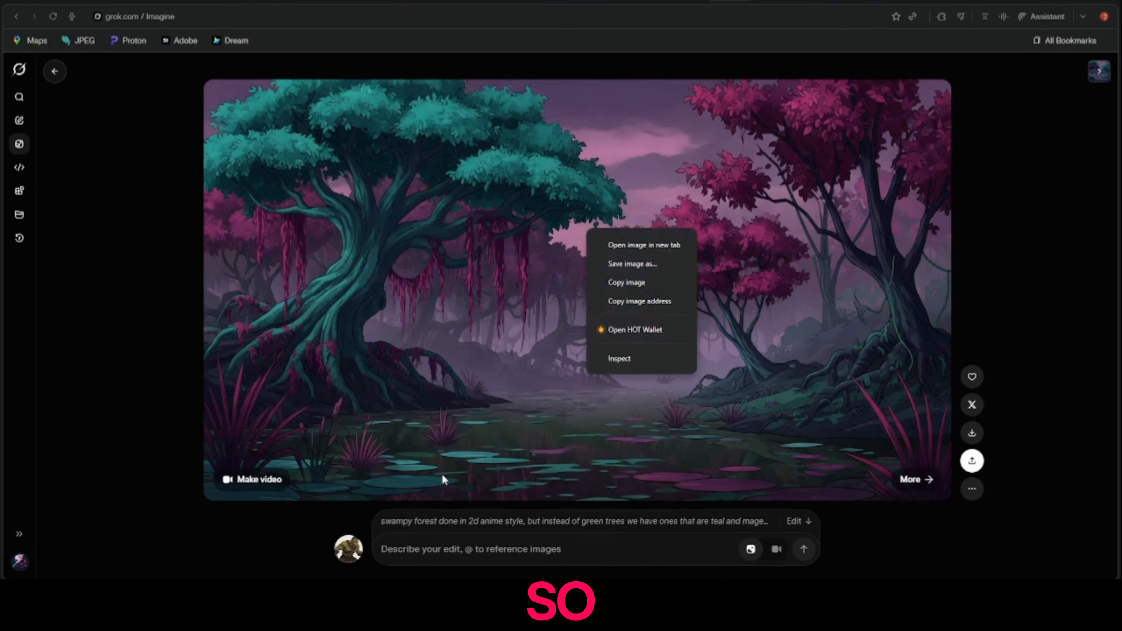
click(632, 287)
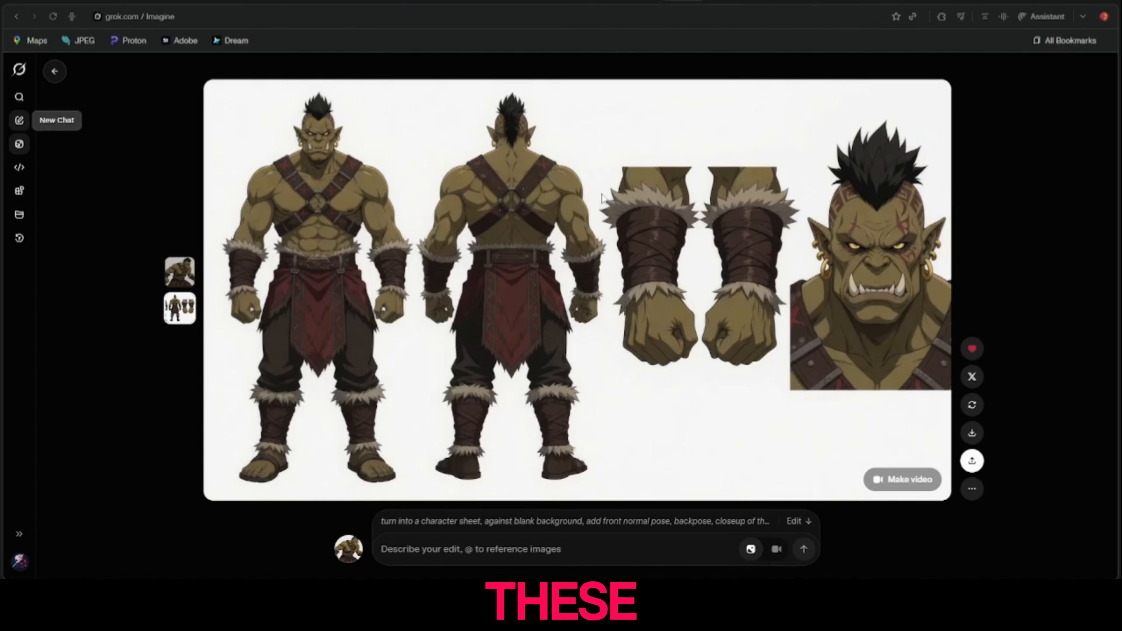
right_click(599, 193)
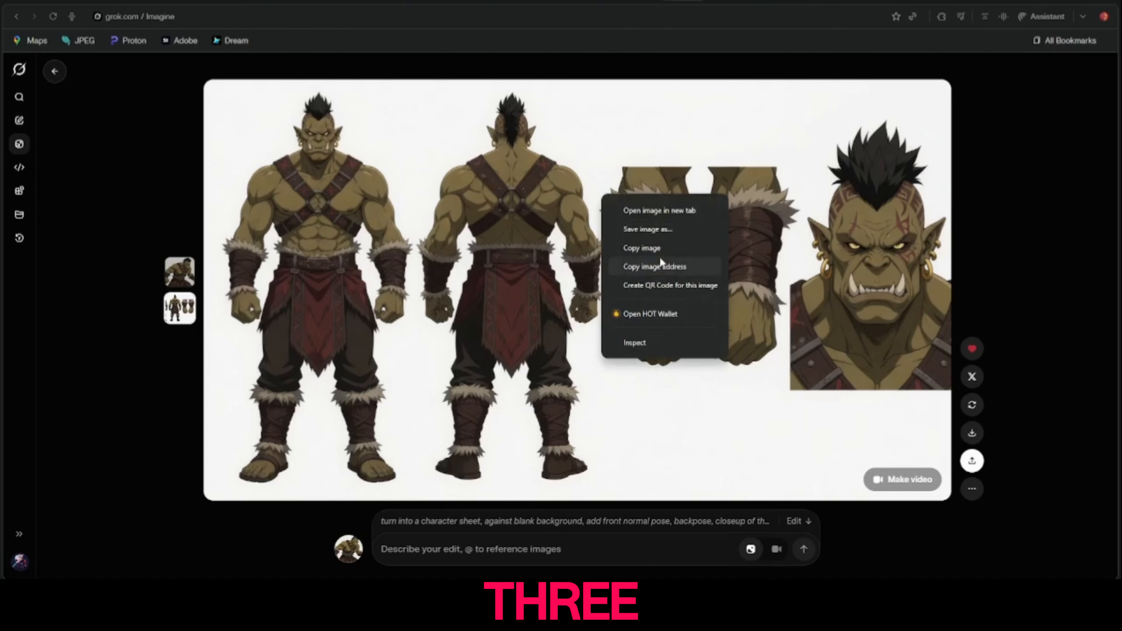
click(659, 250)
right_click(556, 214)
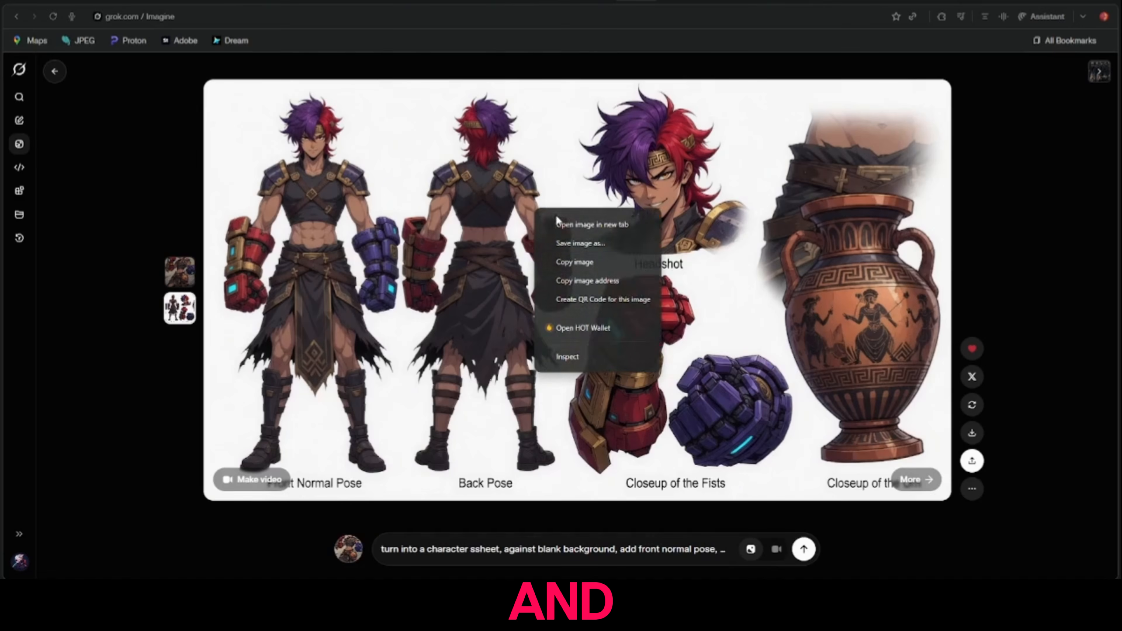
click(619, 271)
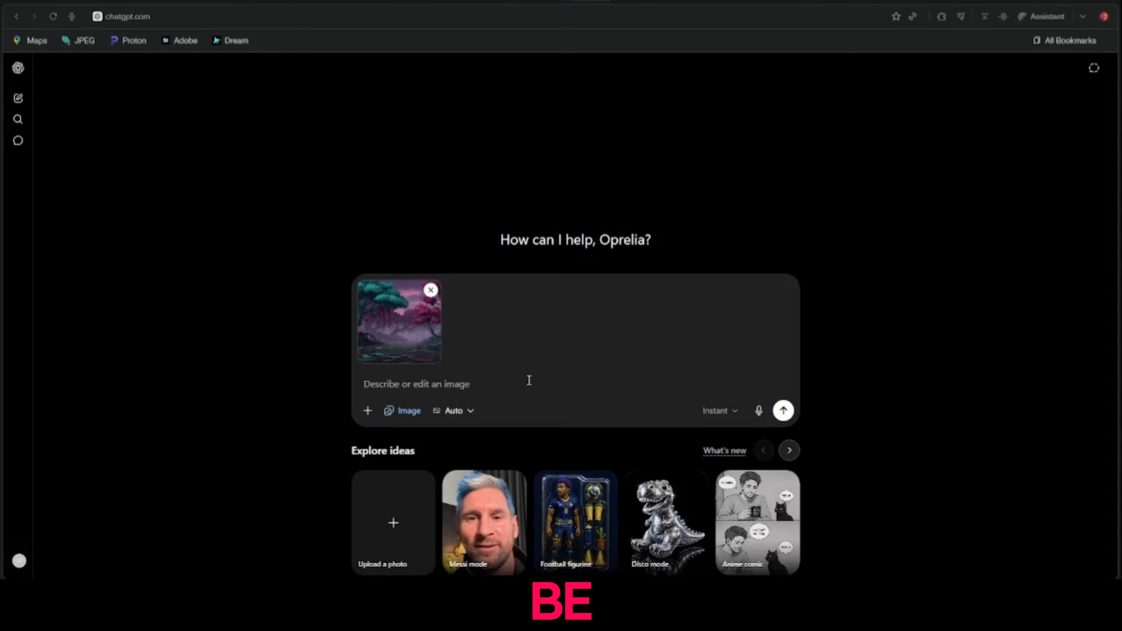
key(ctrl+v)
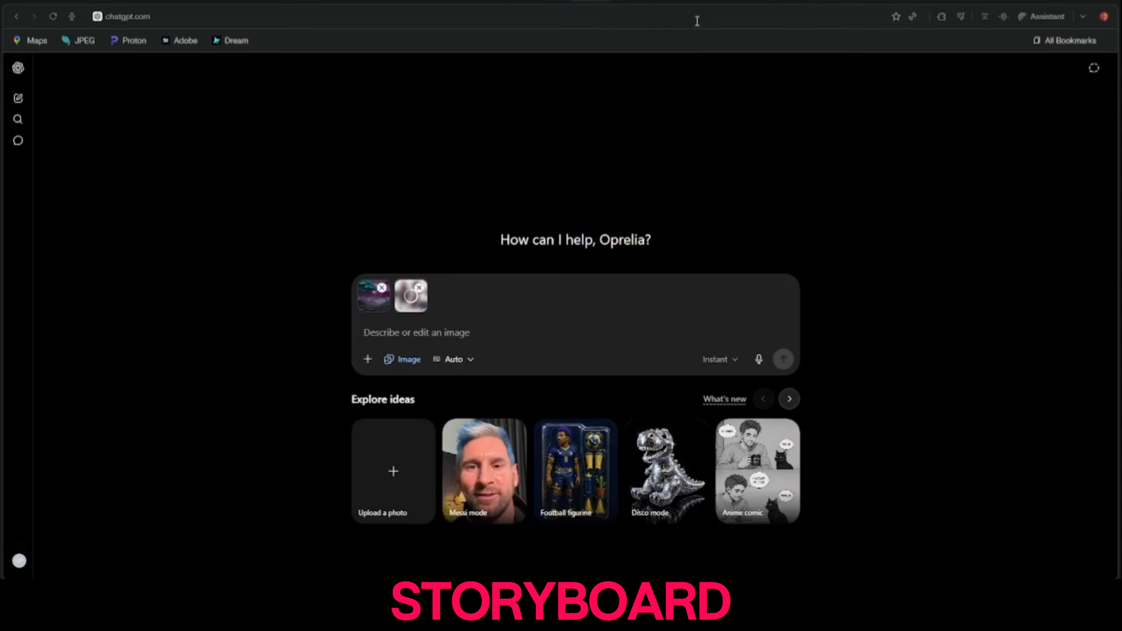
key(ctrl+v)
- Generate a 16:9, 16 panel fight scene of the two characters trading punches, with multiple camera angles and consistently semiflat 2D anime style
click(451, 360)
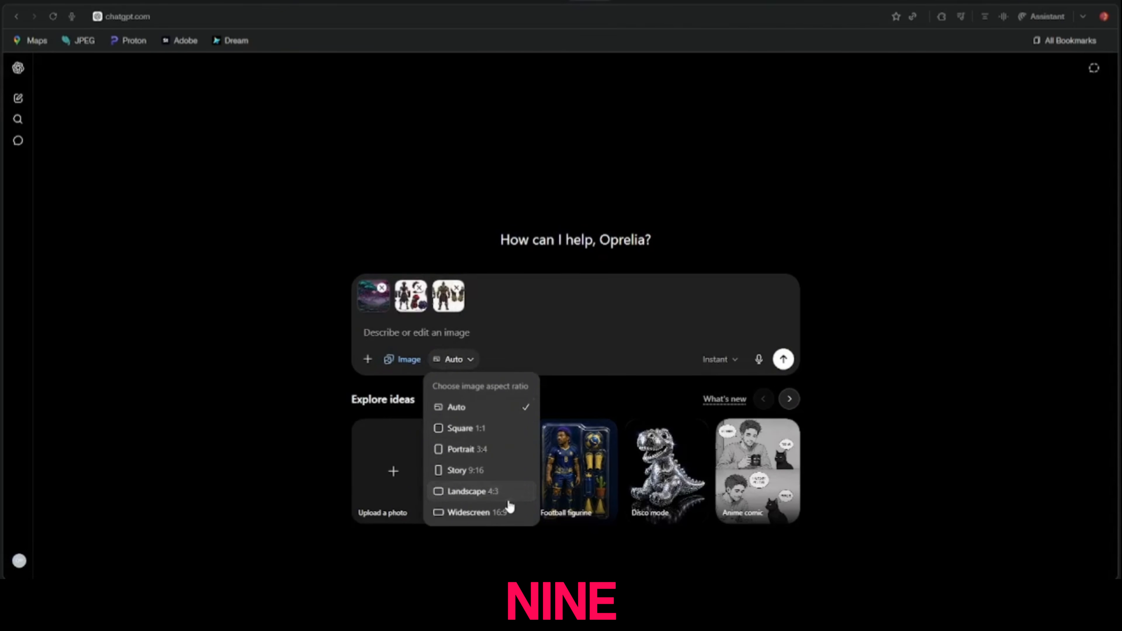
click(503, 511)
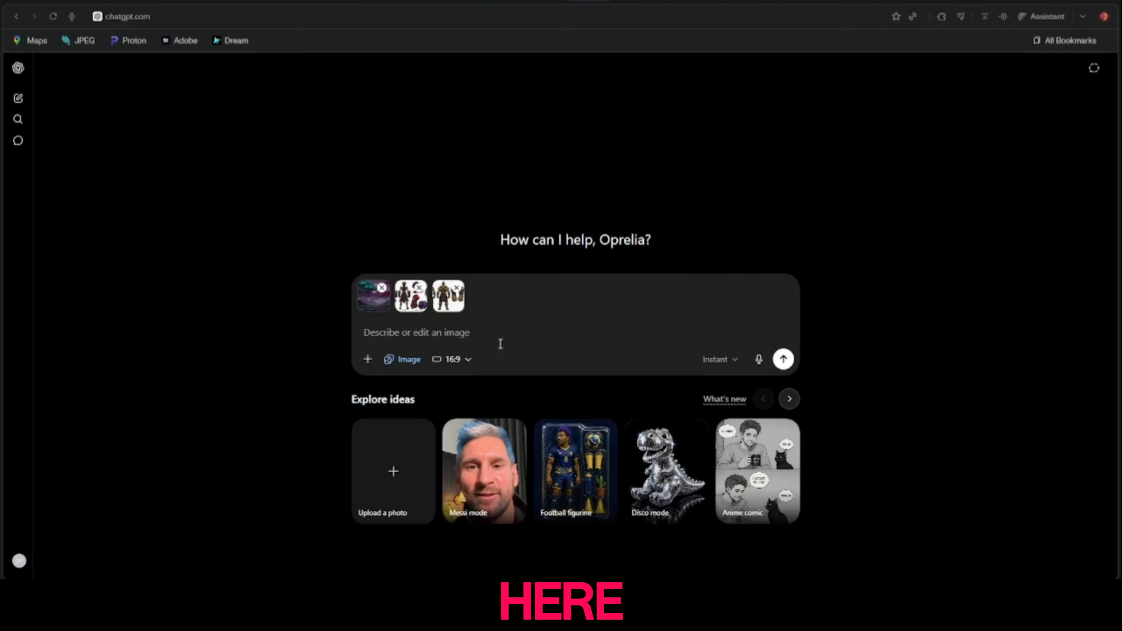
text(create a 16 )
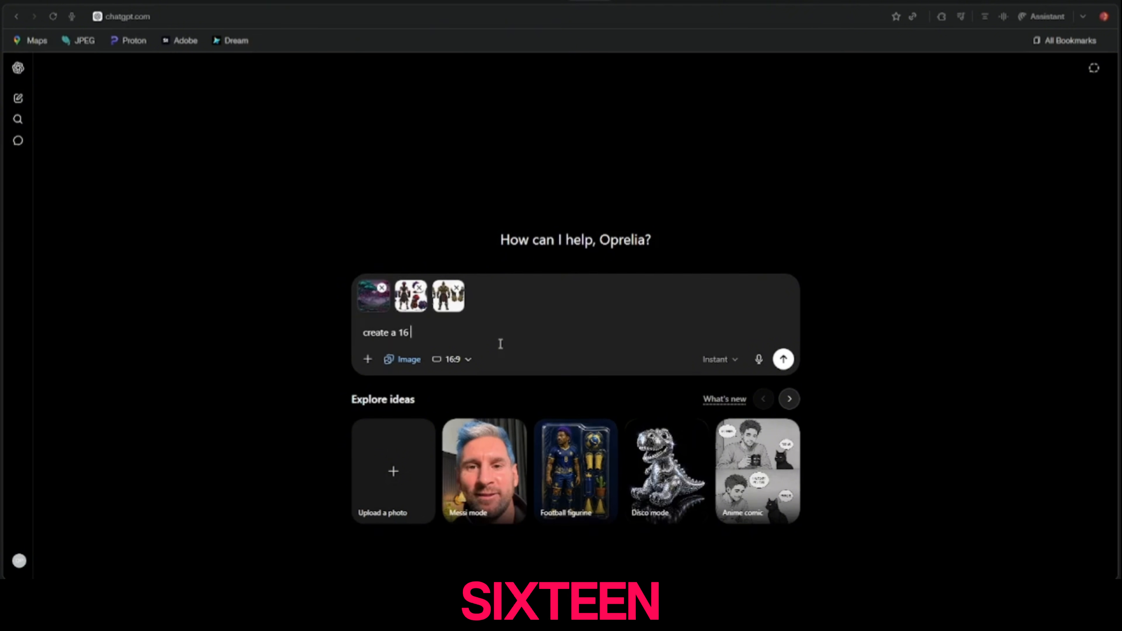
text(påpanel fight scene between the two characters they)
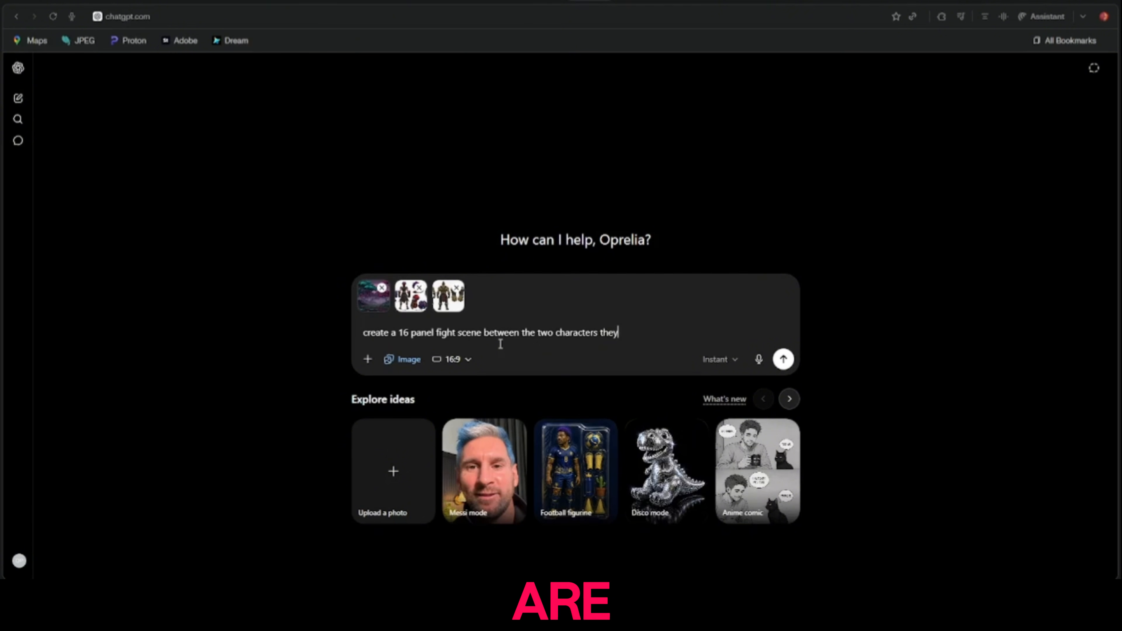
text( are trading punches and )
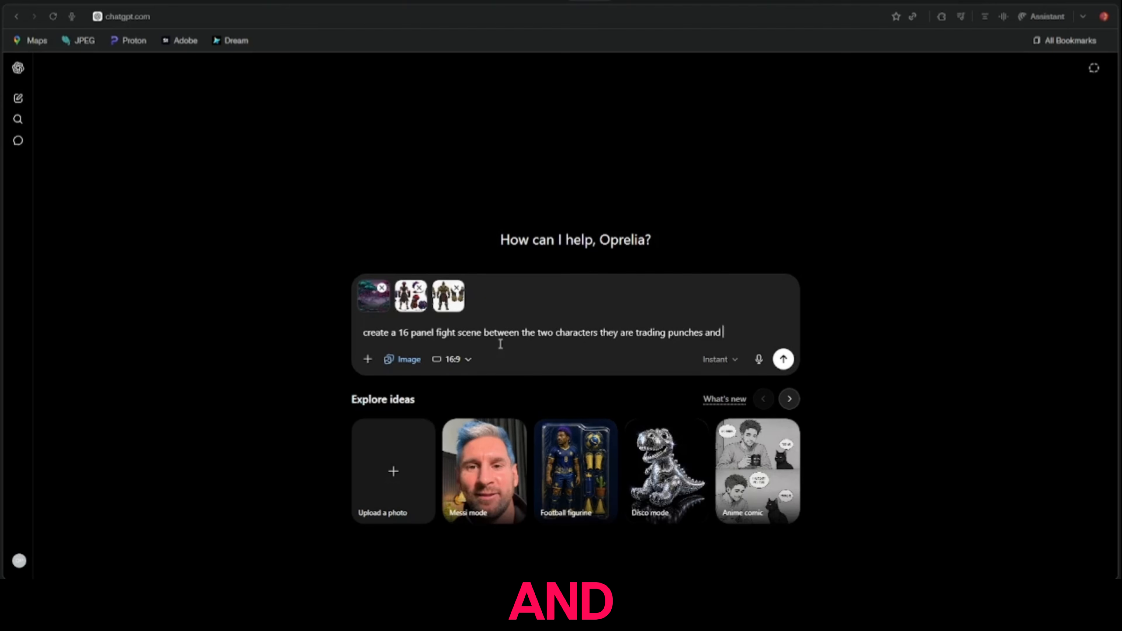
text(we see multip)
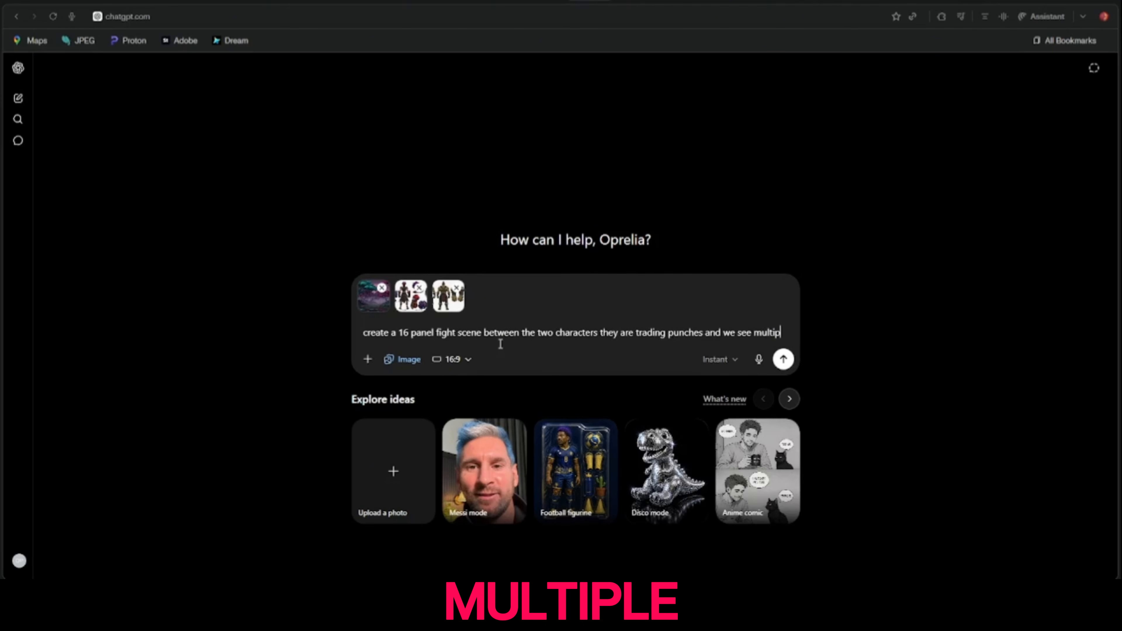
text(le diffeerent camera angles on t)
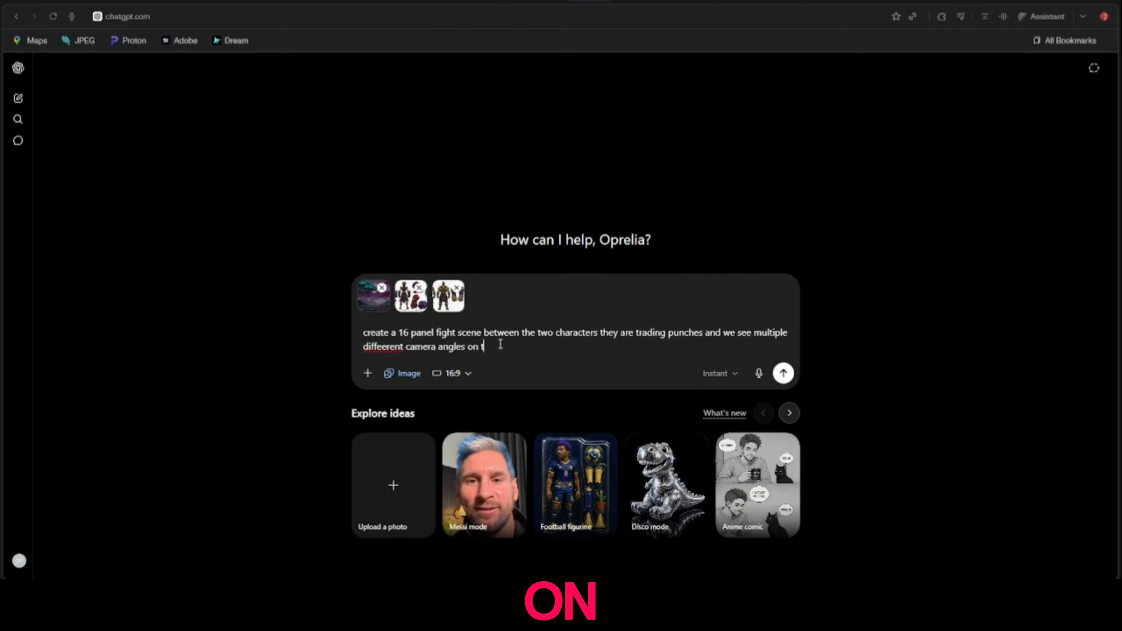
text(he se panels, keep it consistently semiflat 2D anime st)
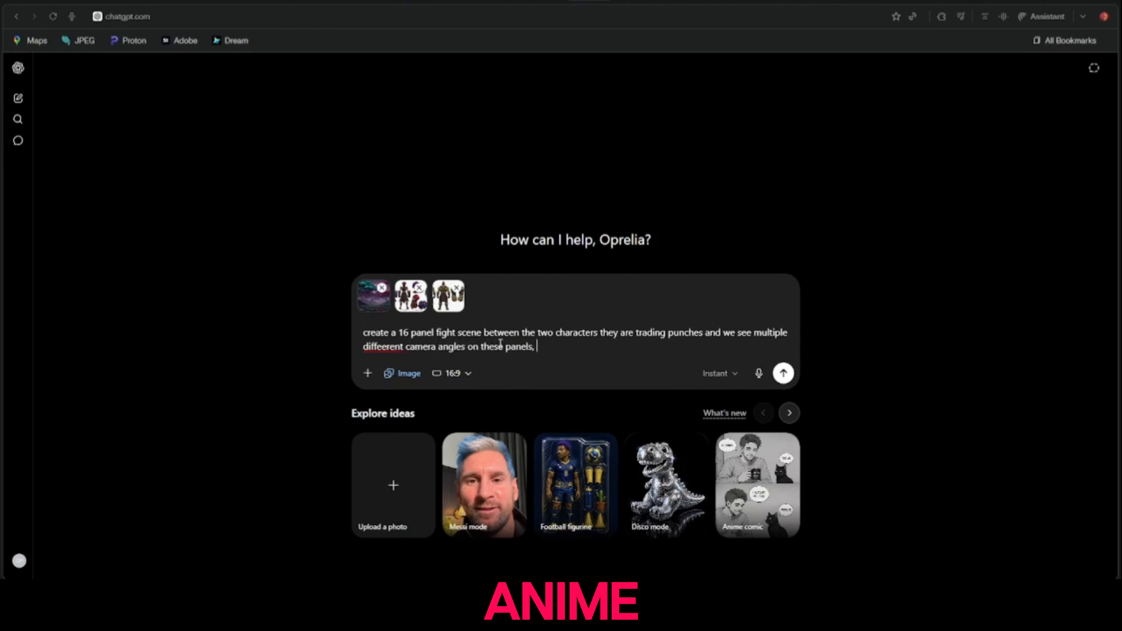
text(yle)
key(Return)
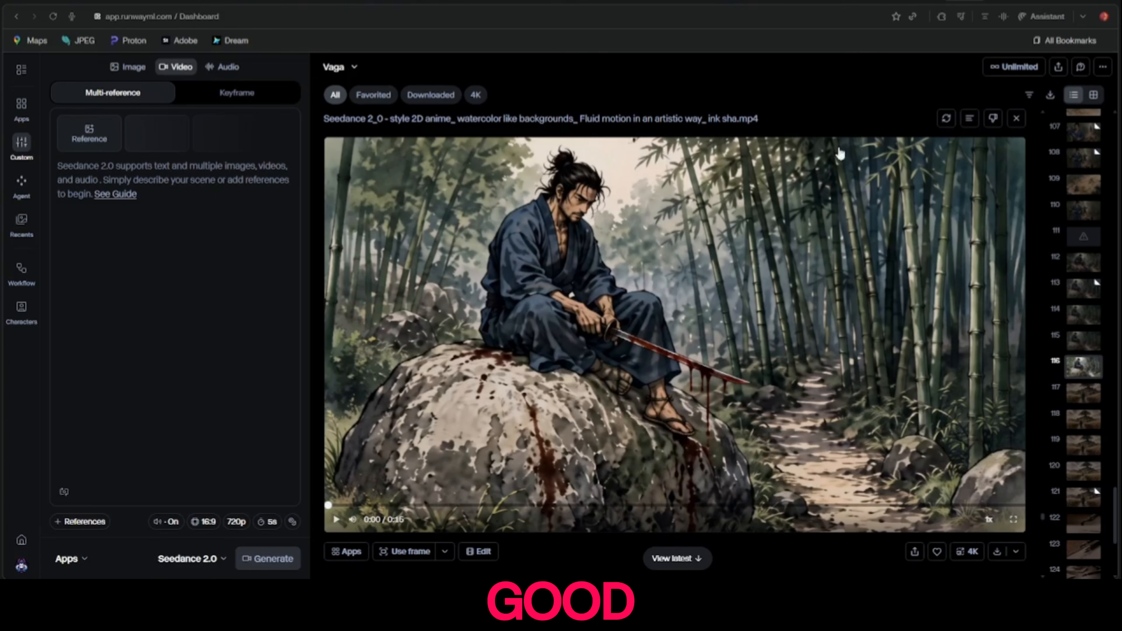
- In Runway, load the samurai video's prompt and references, scrub through its shots and check the "yes" reference
click(946, 118)
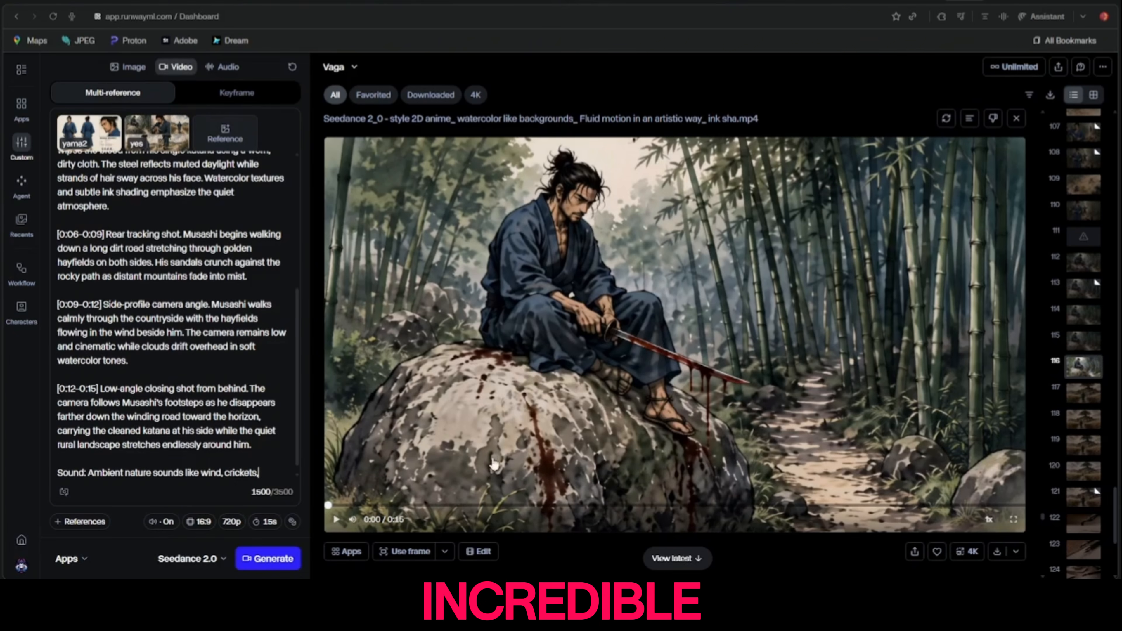
drag(398, 505, 576, 506)
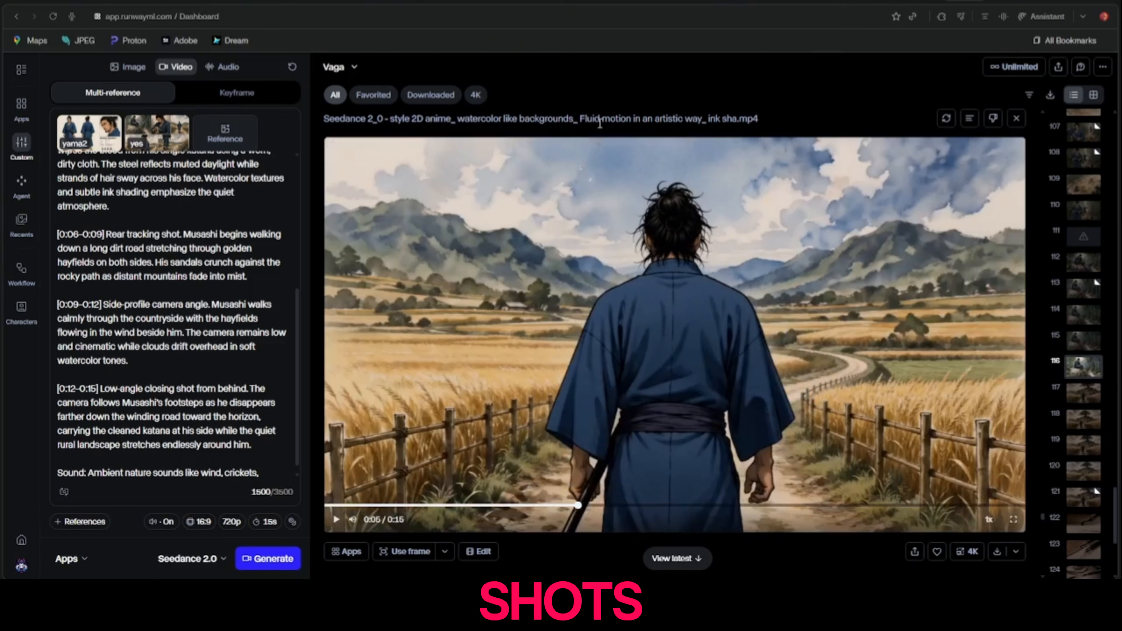
drag(618, 506, 855, 508)
click(167, 128)
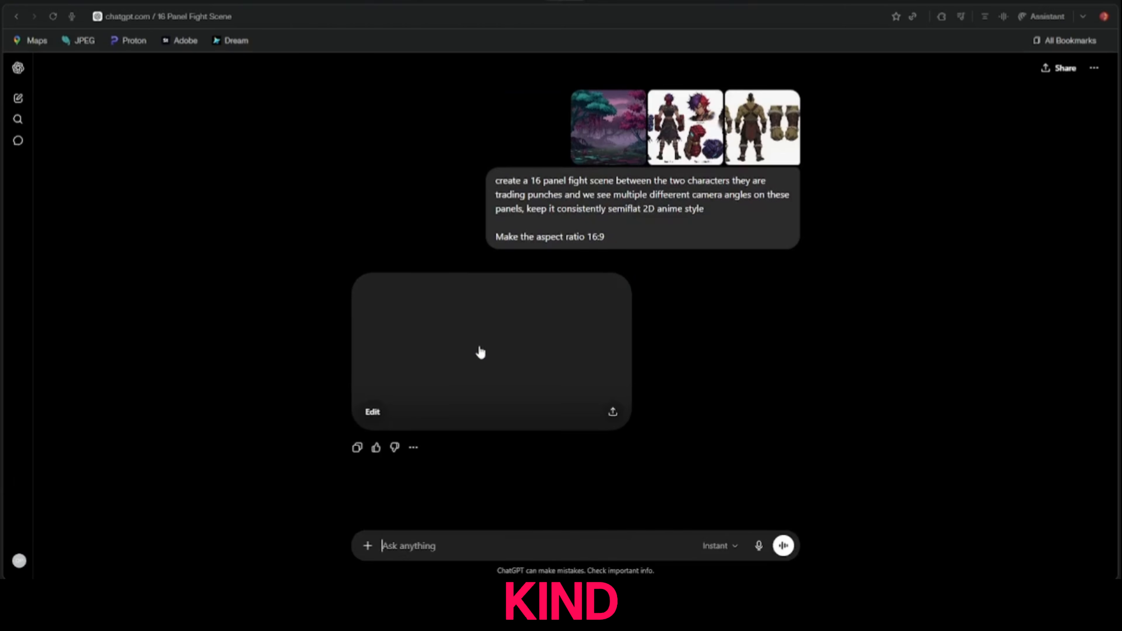
- View the storyboard enlarged in ChatGPT and request a 15 second timecoded scene based on it, specifying that it is anime
click(480, 352)
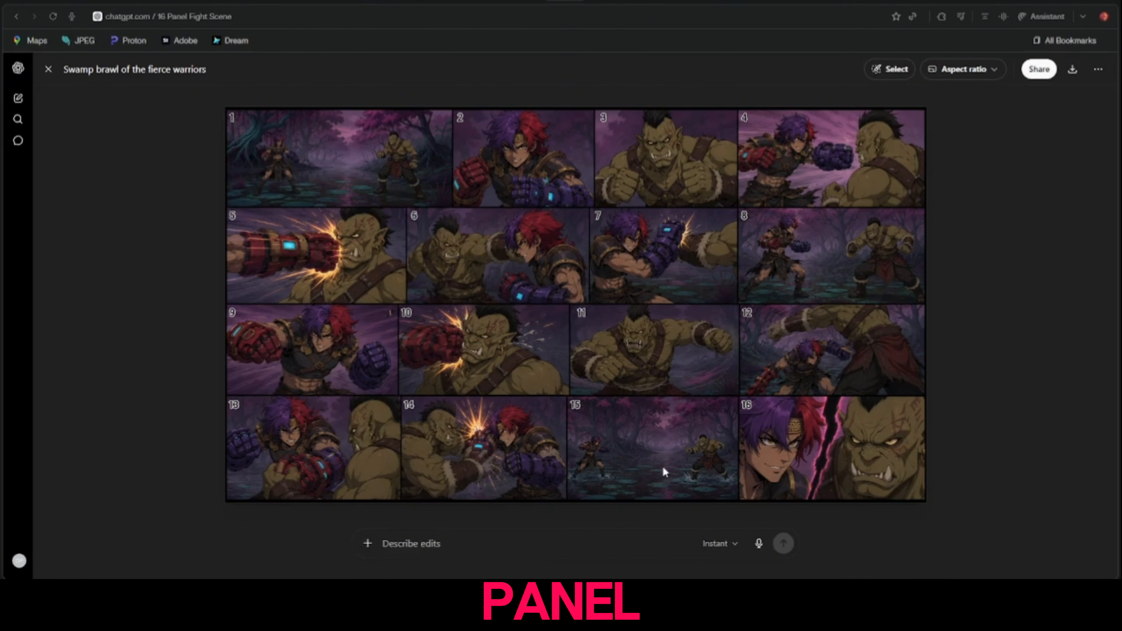
key(Escape)
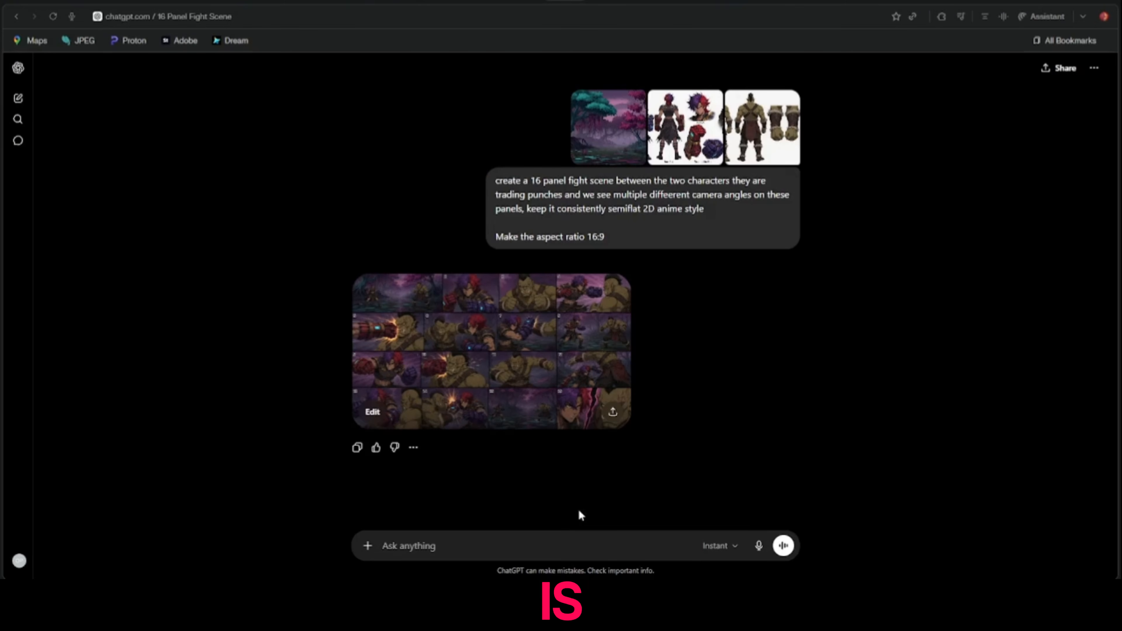
text(c)
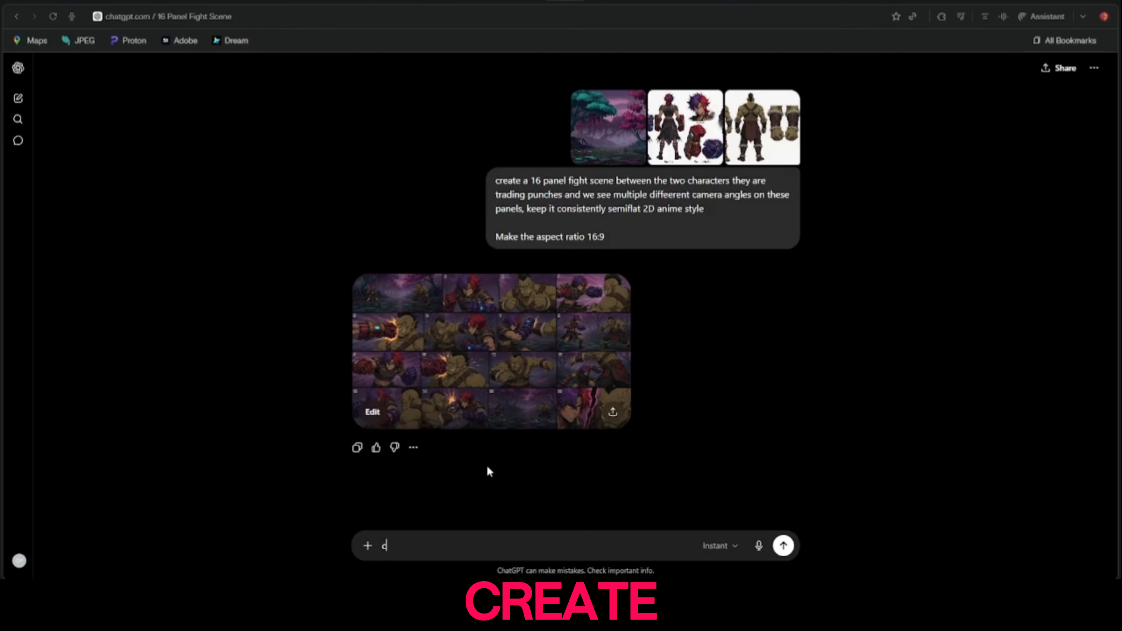
text(reate a 15 second )
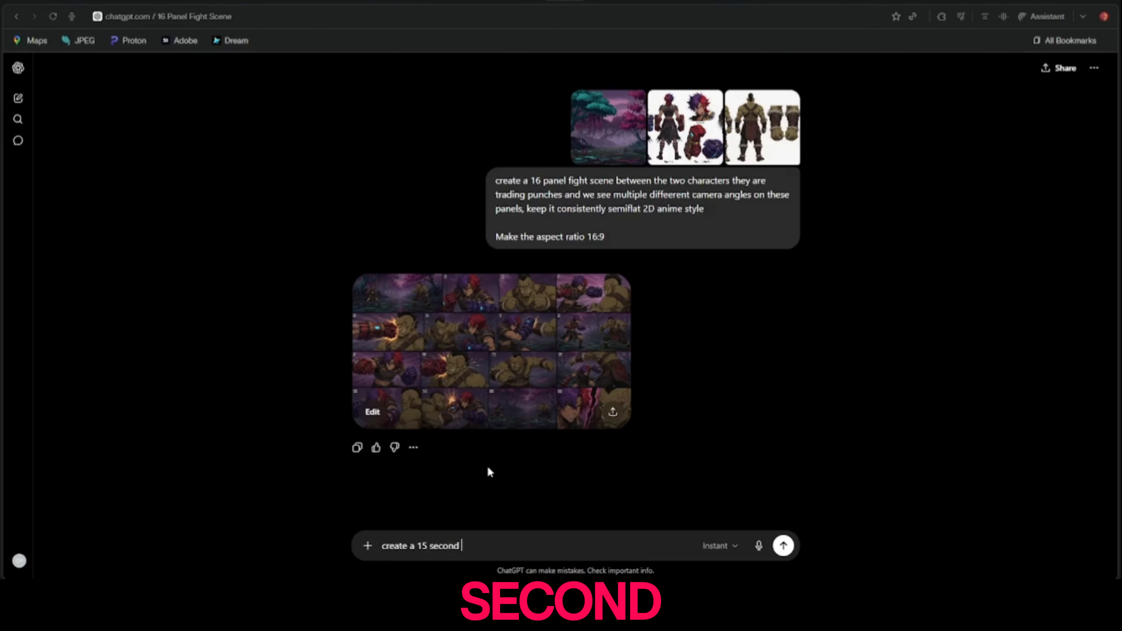
text(timecoded scene )
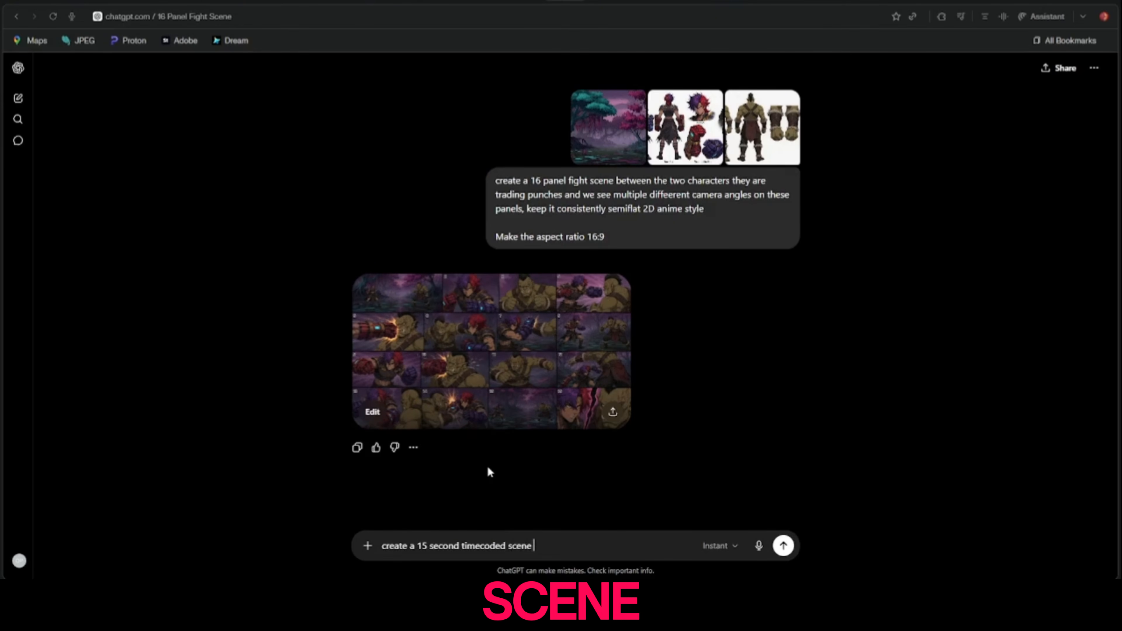
text(bassed on this storyboard)
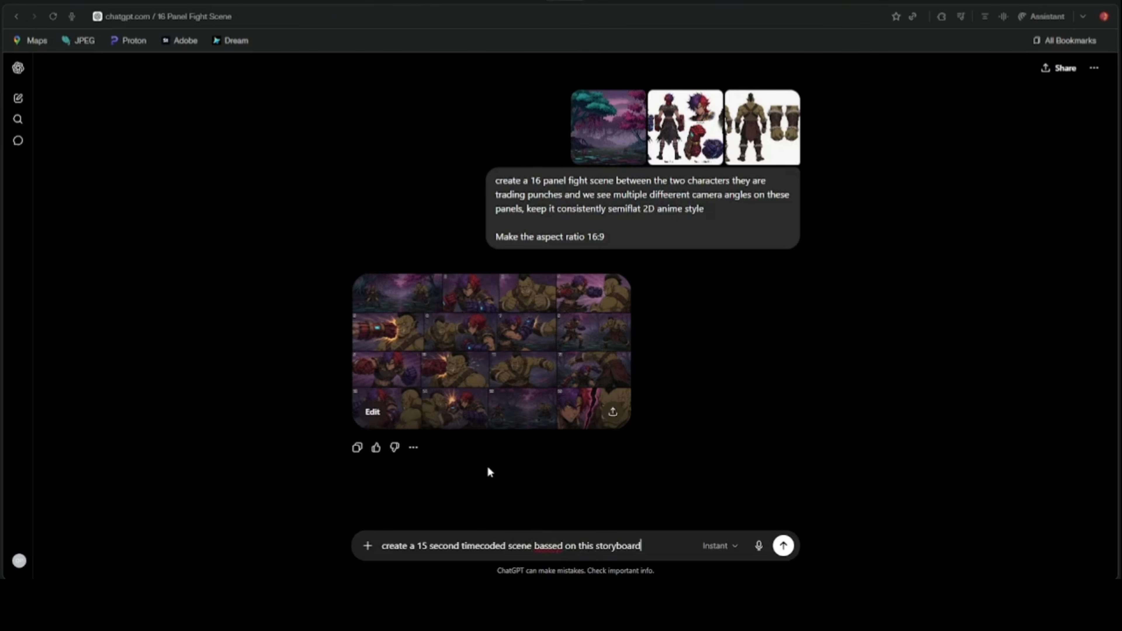
text(, make sure to und)
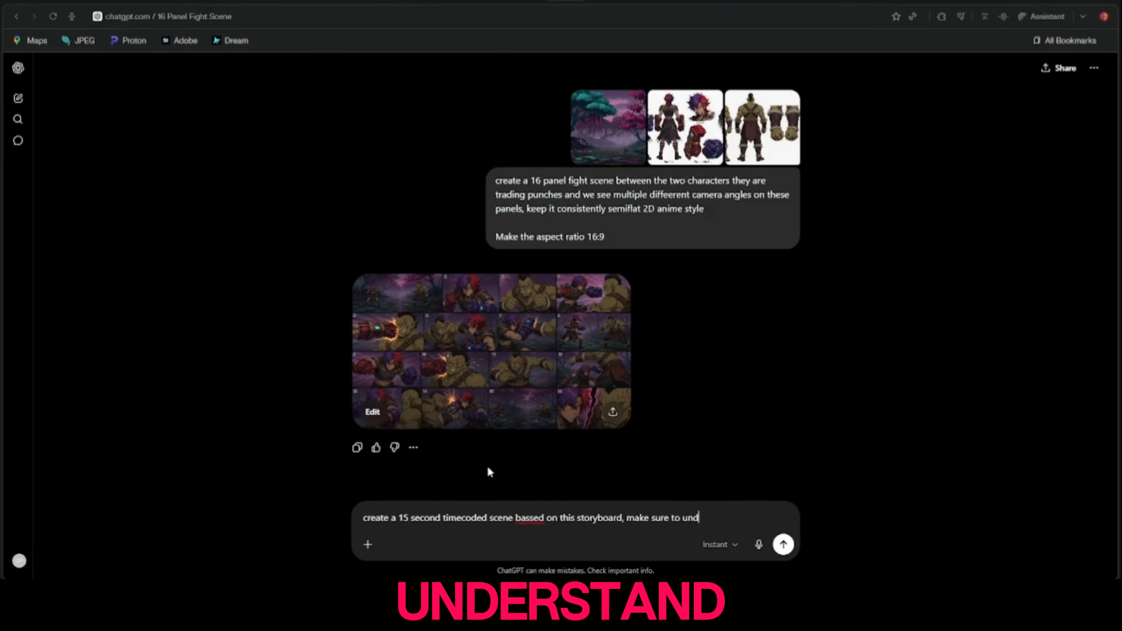
text(erstasnd this is anime)
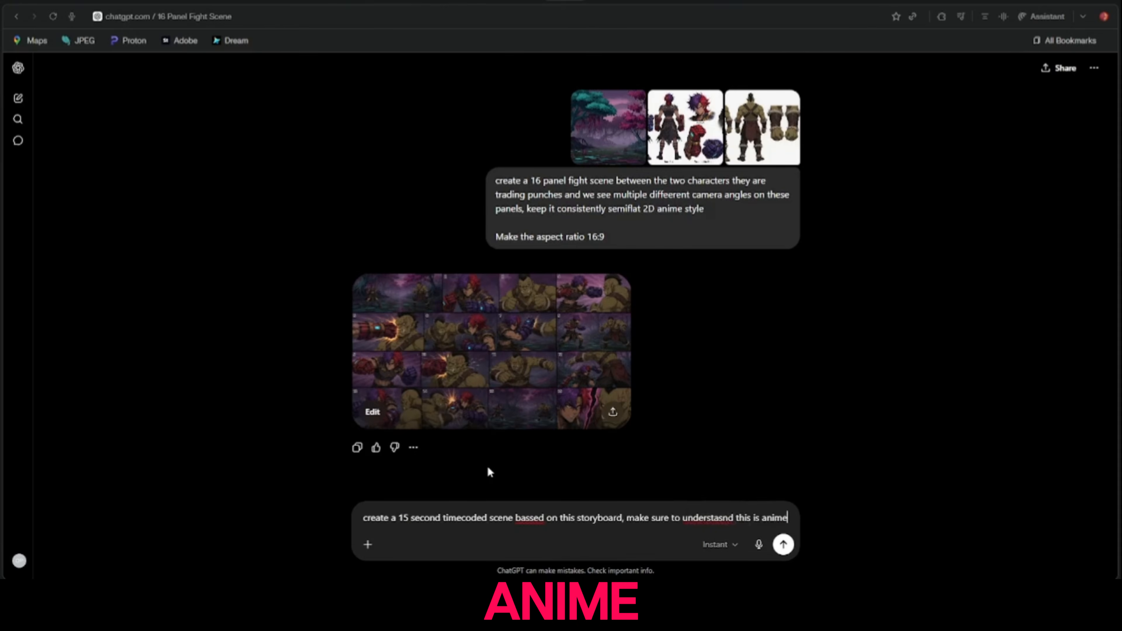
key(Return)
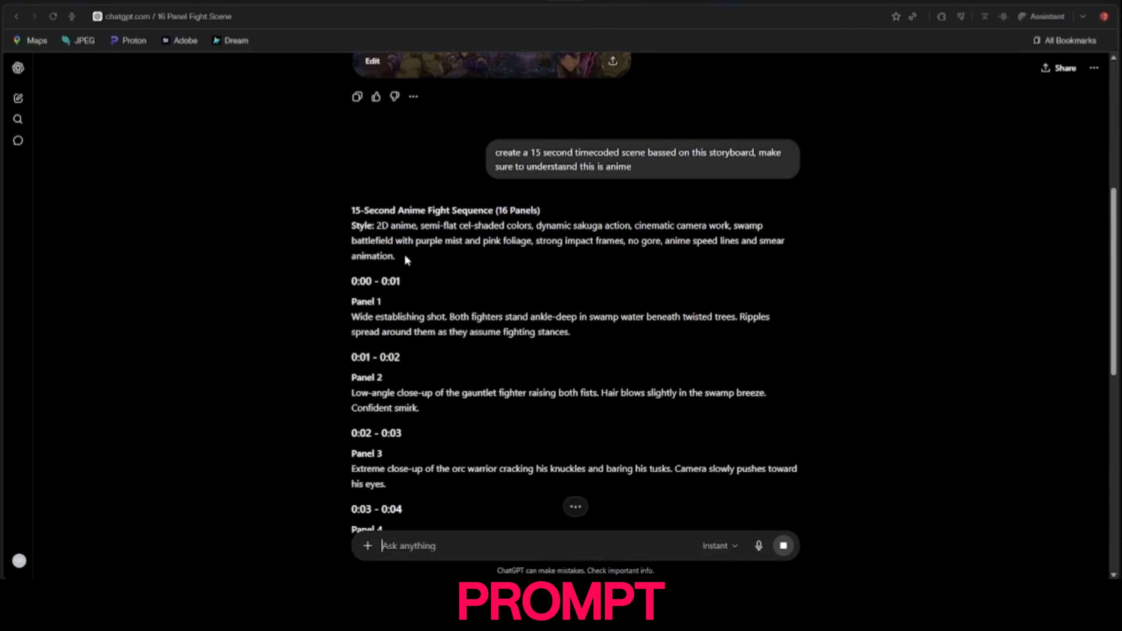
- Copy the timecoded fight sequence from the Style line through the end of Panel 16
drag(351, 223, 722, 439)
key(ctrl+c)
scroll(475, 258, down, 3)
scroll(460, 245, down, 1)
scroll(442, 265, down, 10)
scroll(425, 282, down, 3)
scroll(428, 287, down, 3)
scroll(427, 290, down, 3)
scroll(426, 287, down, 2)
click(583, 140)
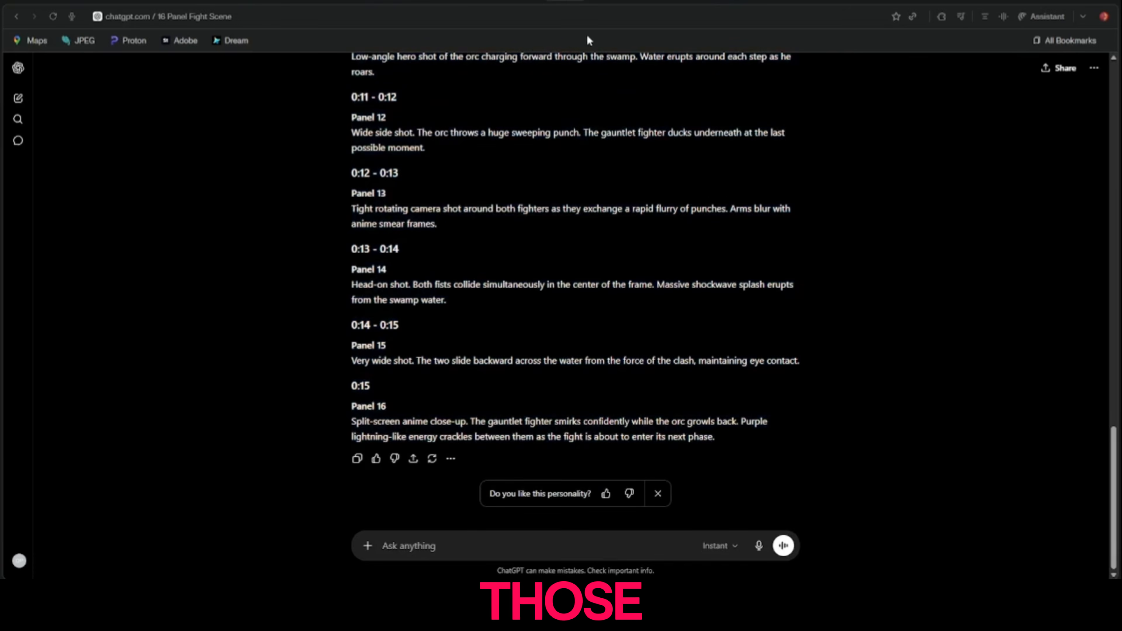
- Switch to Runway and replace the Seedance 2.0 video prompt with the copied timecoded fight sequence
click(921, 1)
click(162, 198)
key(ctrl+a)
key(ctrl+v)
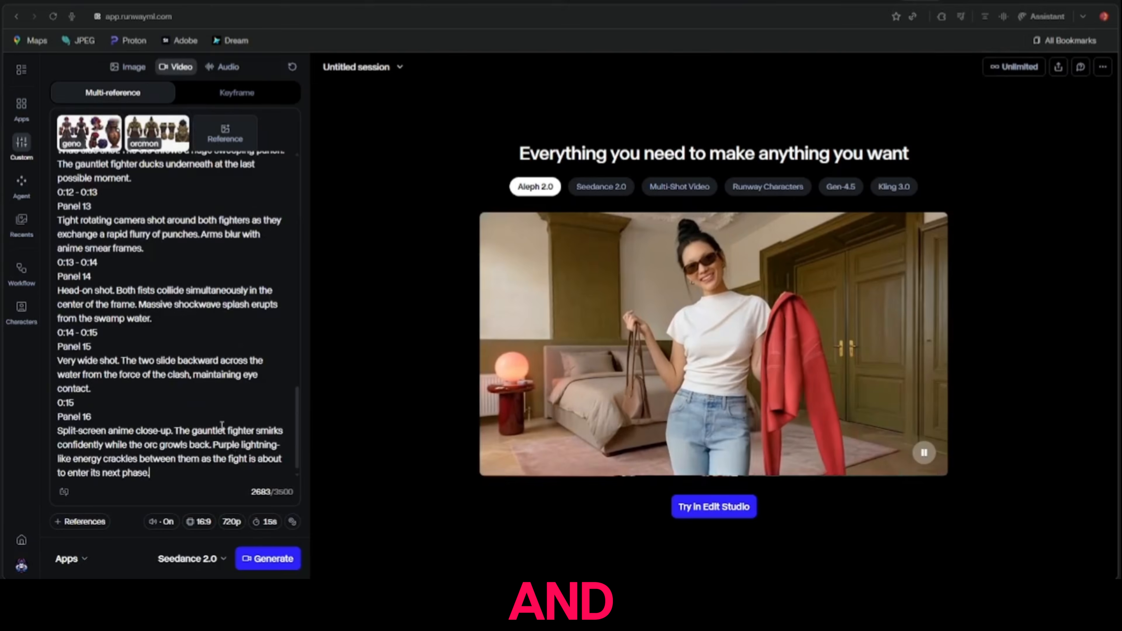
scroll(141, 397, up, 14)
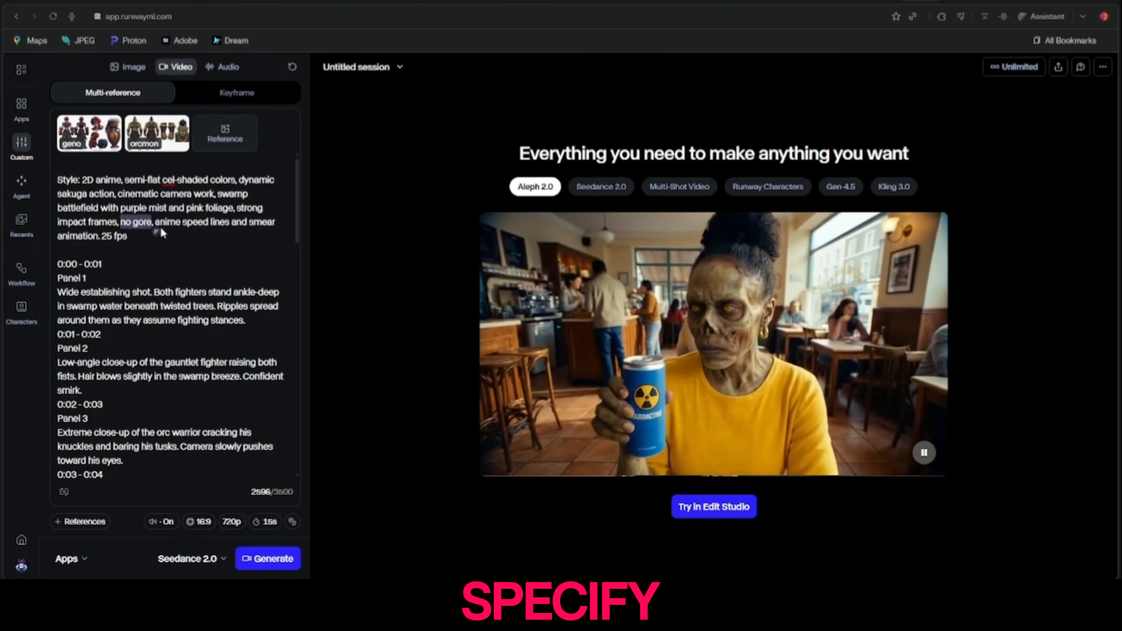
key(BackSpace)
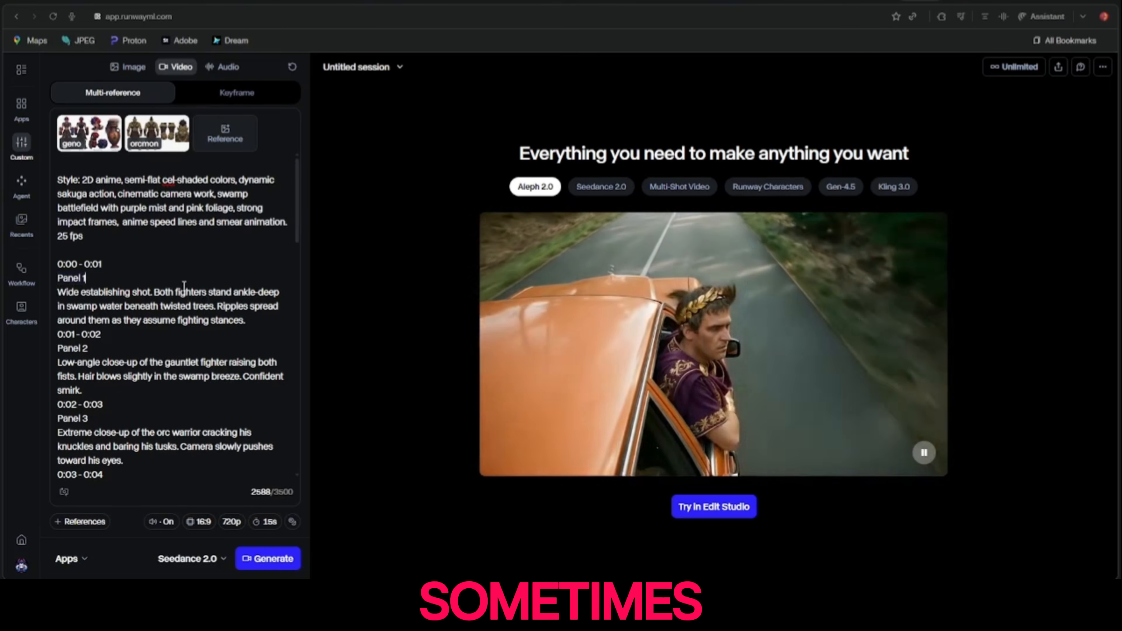
click(175, 292)
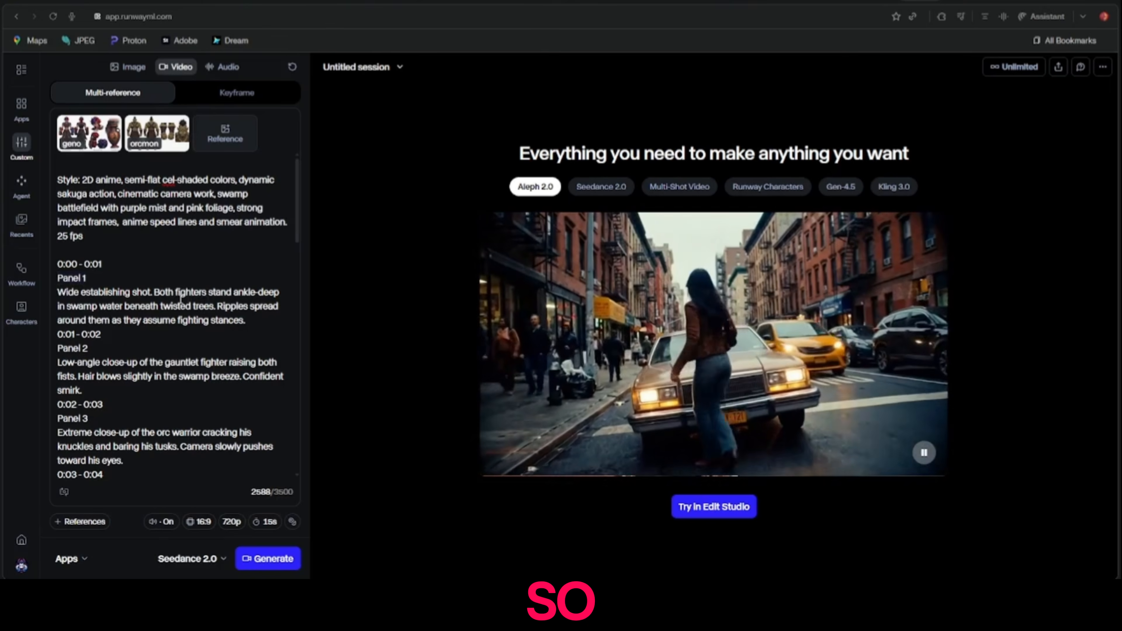
text(@geno and @o)
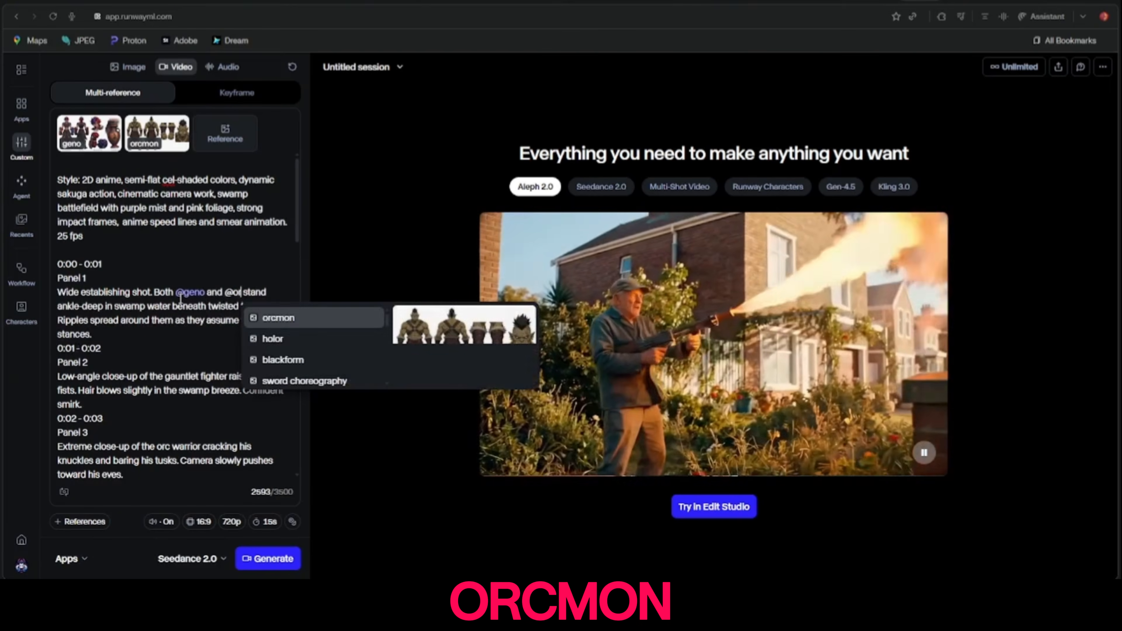
key(Return)
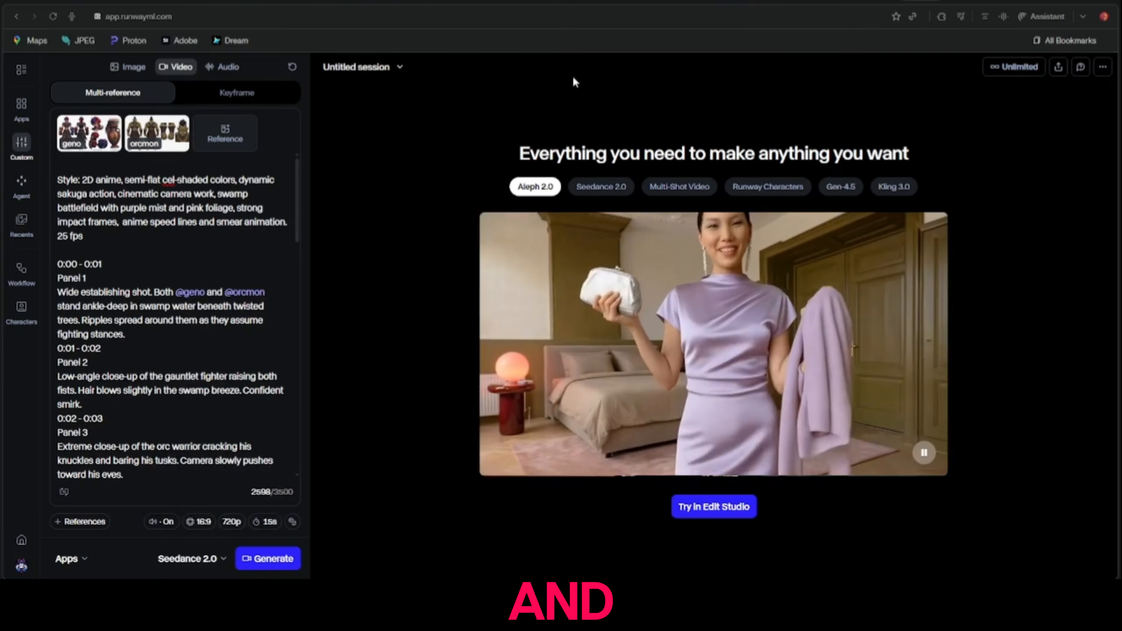
- Copy the 16-panel storyboard image from ChatGPT and paste it into the Runway video prompt as a third reference
click(562, 2)
scroll(561, 224, up, 15)
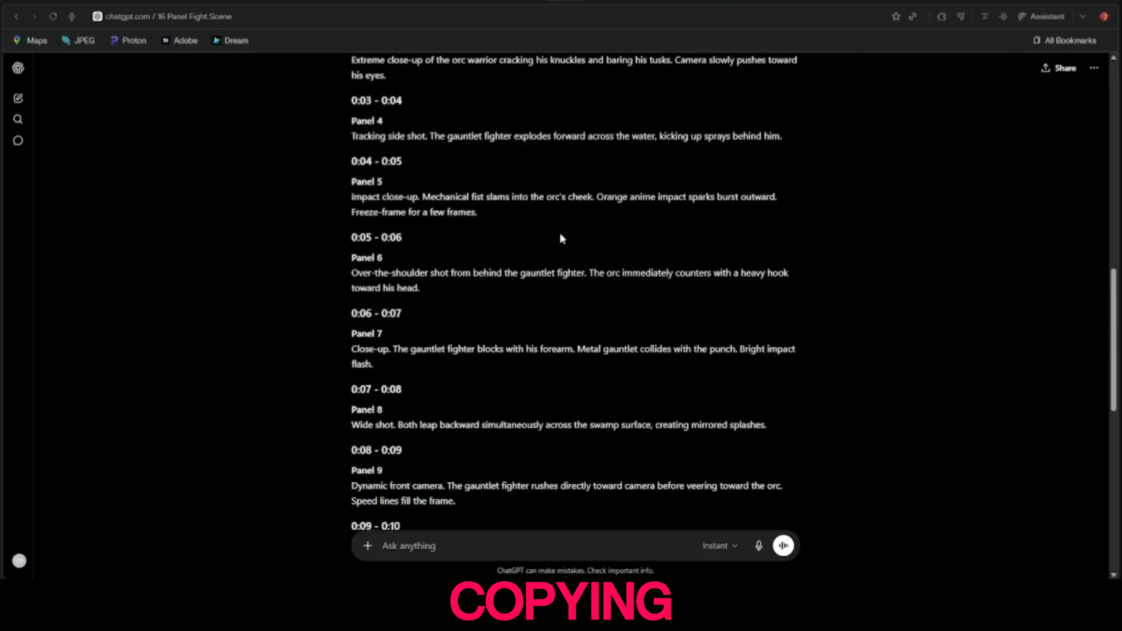
click(535, 230)
right_click(534, 226)
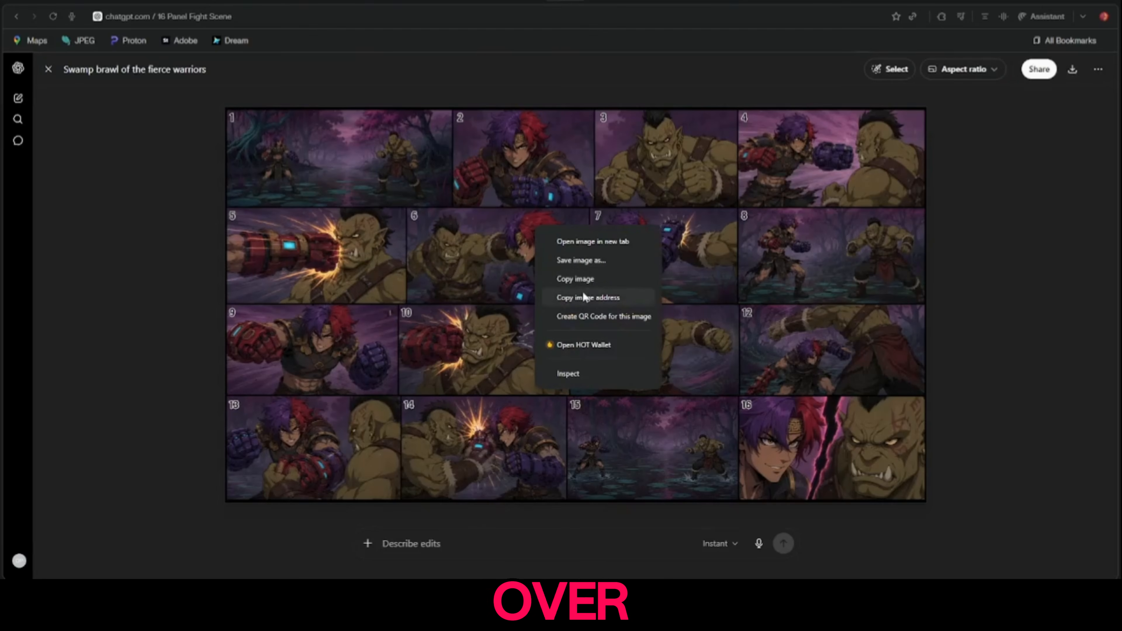
click(591, 287)
key(ctrl+v)
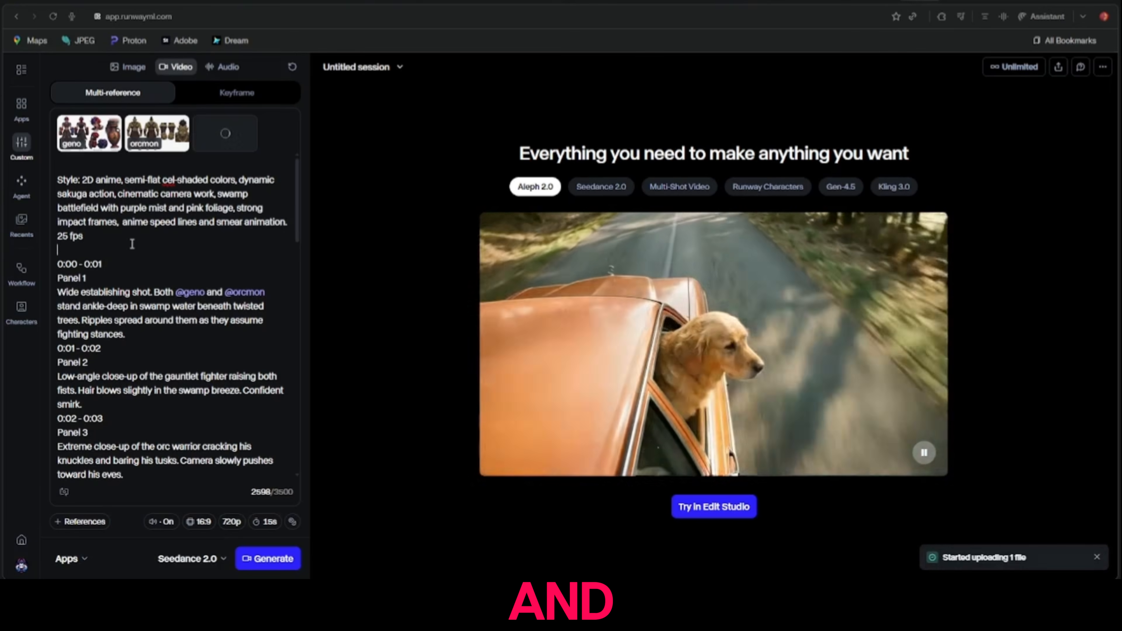
- Insert the line "follow the storyboard of" with blank space around it between the Style paragraph and the 0:00 - 0:01 timecode
click(148, 248)
key(Return)
key(Return)
key(Return)
key(Up)
key(Up)
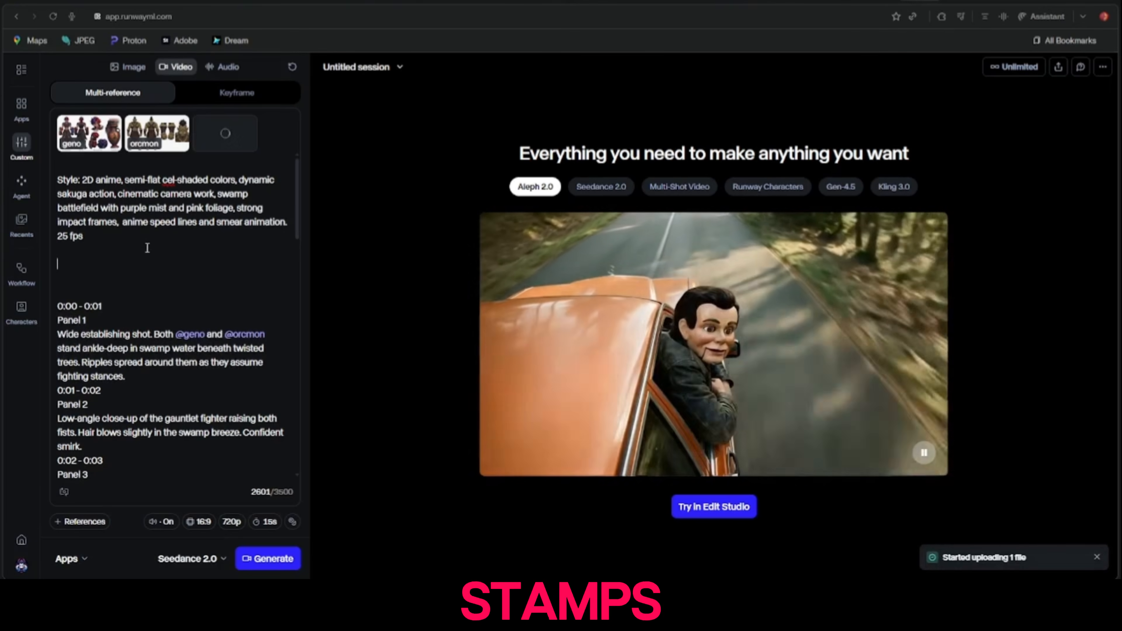
text(foll)
text(ow the storyboa)
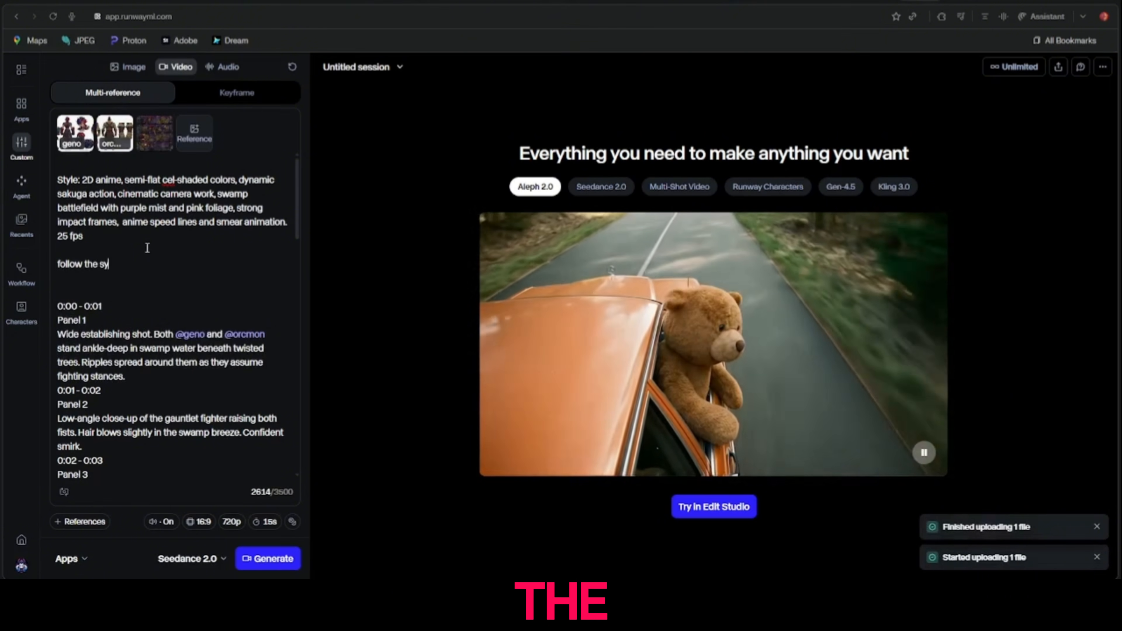
text(rd of)
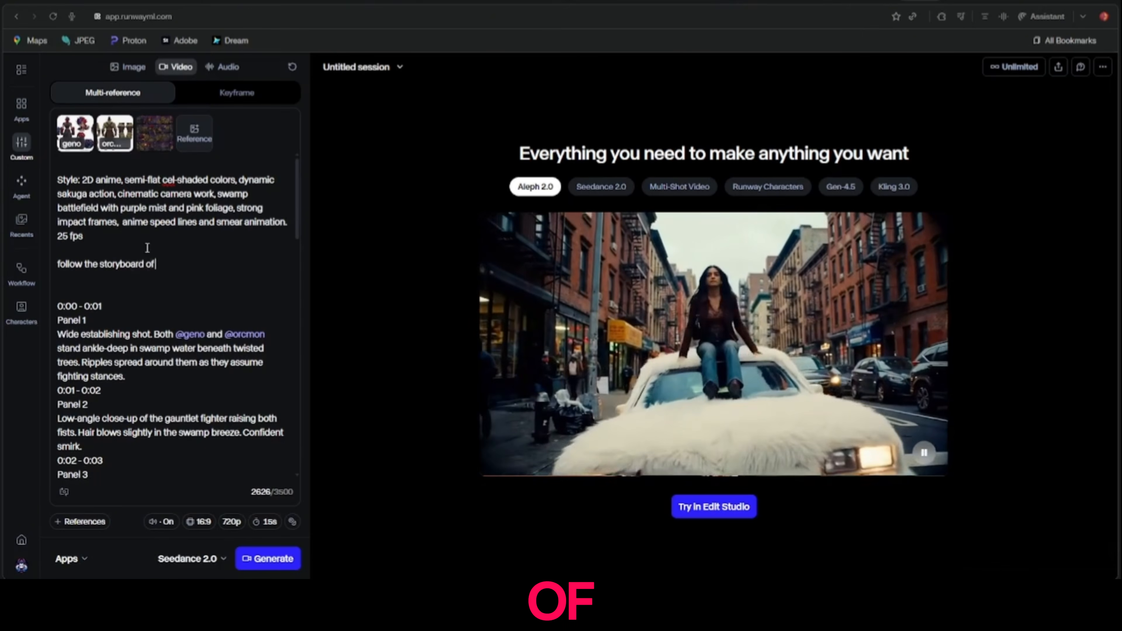
click(151, 146)
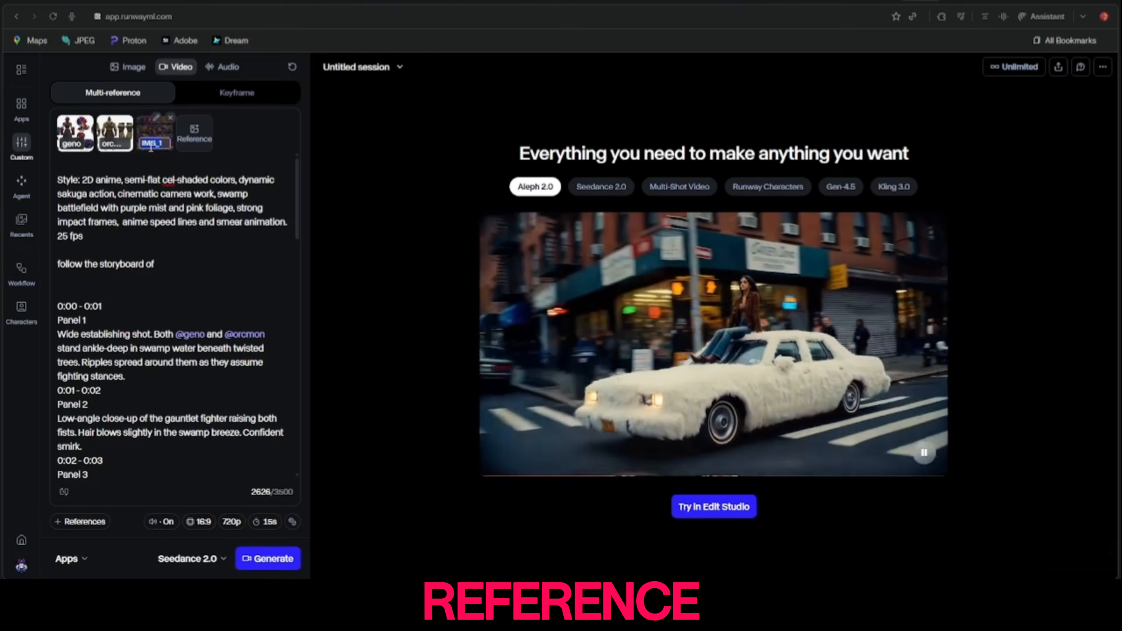
key(BackSpace)
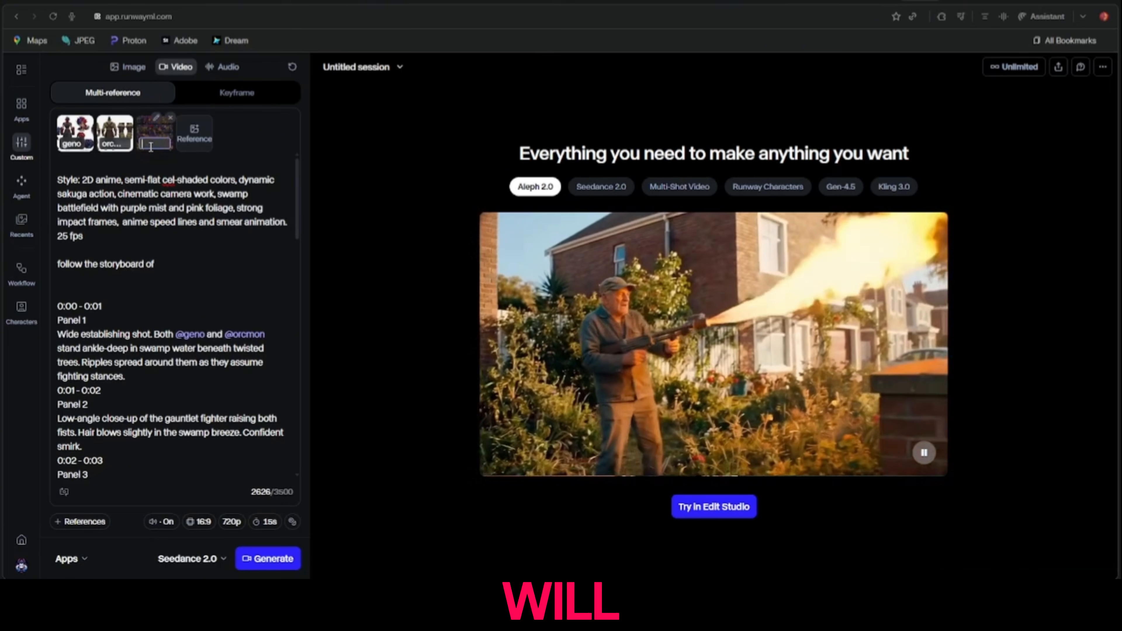
text(image44)
key(Return)
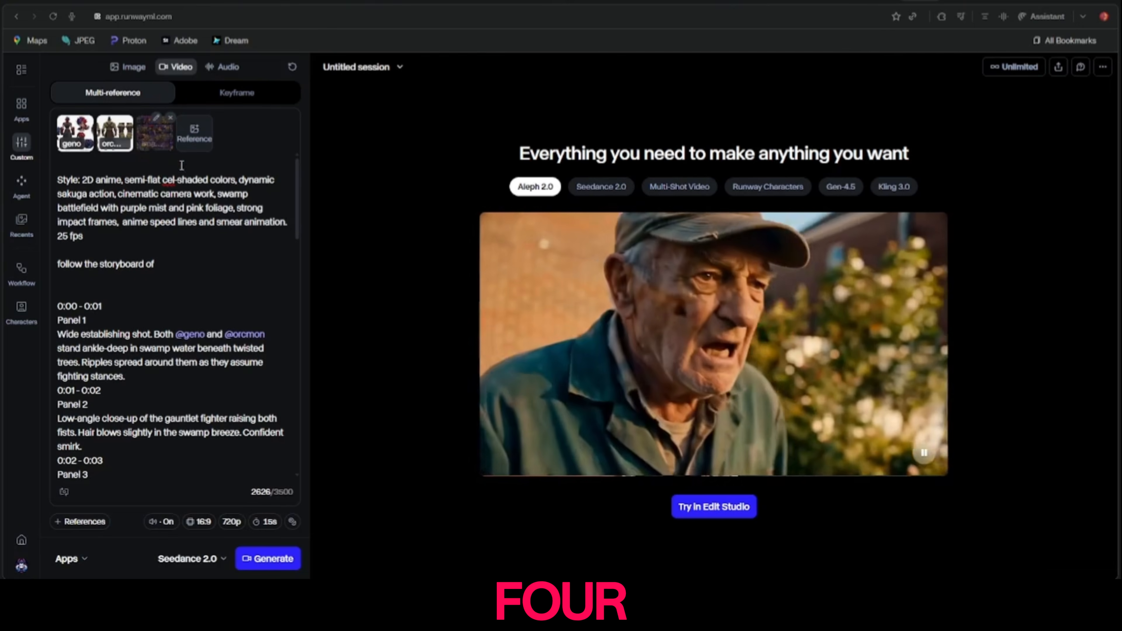
click(186, 265)
text(@i)
click(234, 289)
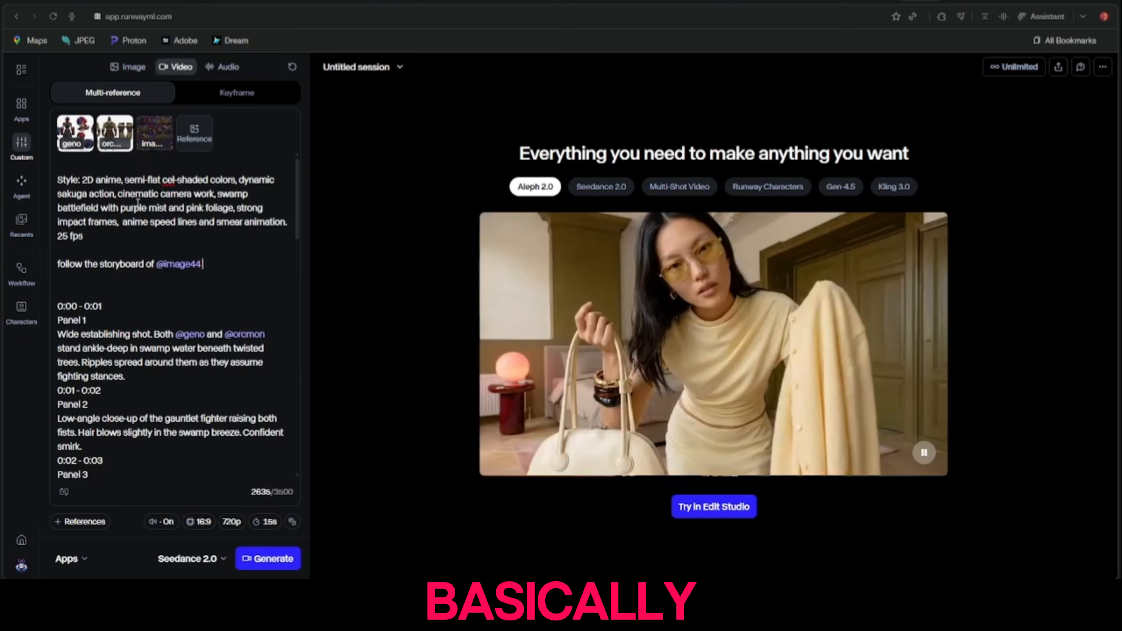
- Delete every panel number label from Panel 16 back to Panel 1, leaving the timecodes and shot descriptions in the prompt
scroll(194, 257, down, 5)
scroll(194, 257, down, 5)
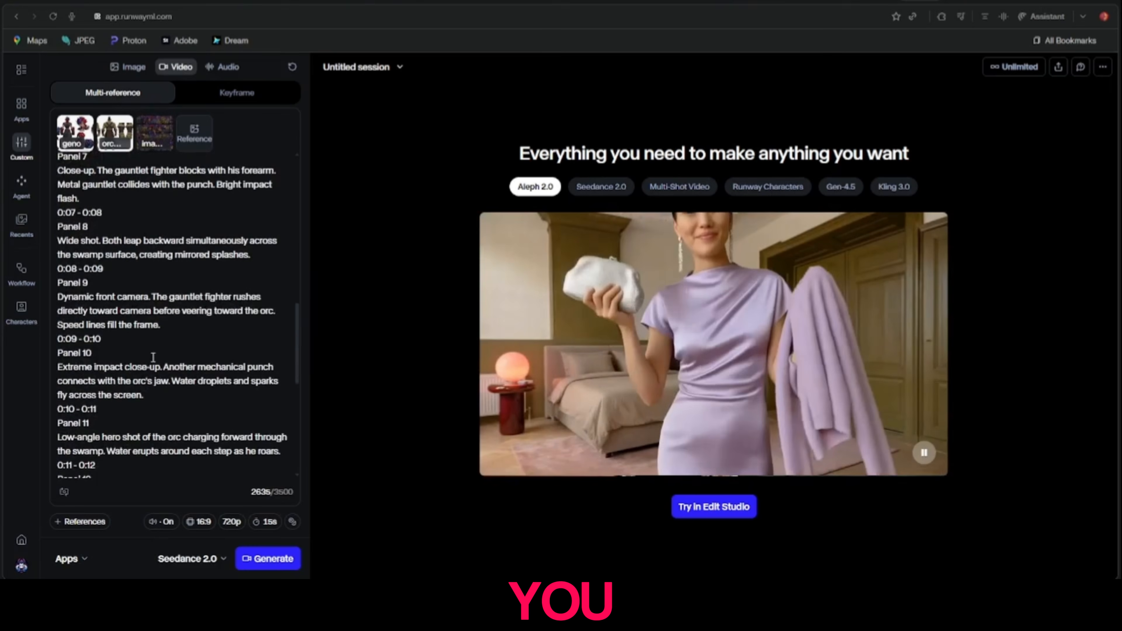
scroll(169, 290, down, 8)
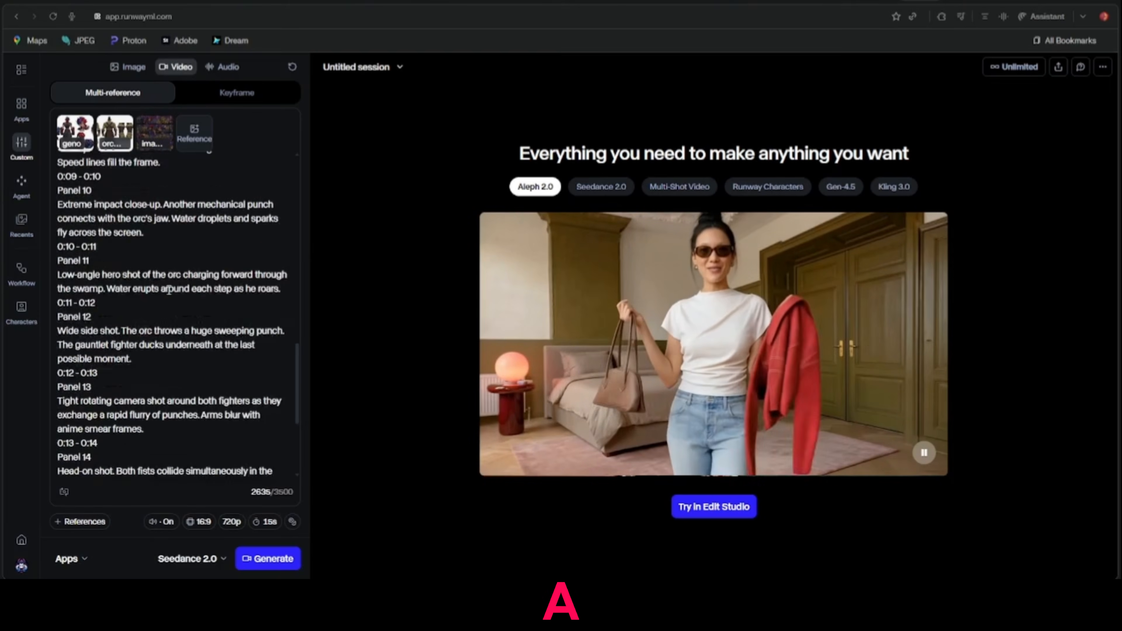
drag(92, 408, 53, 407)
key(BackSpace)
drag(93, 338, 55, 338)
key(BackSpace)
scroll(90, 319, up, 3)
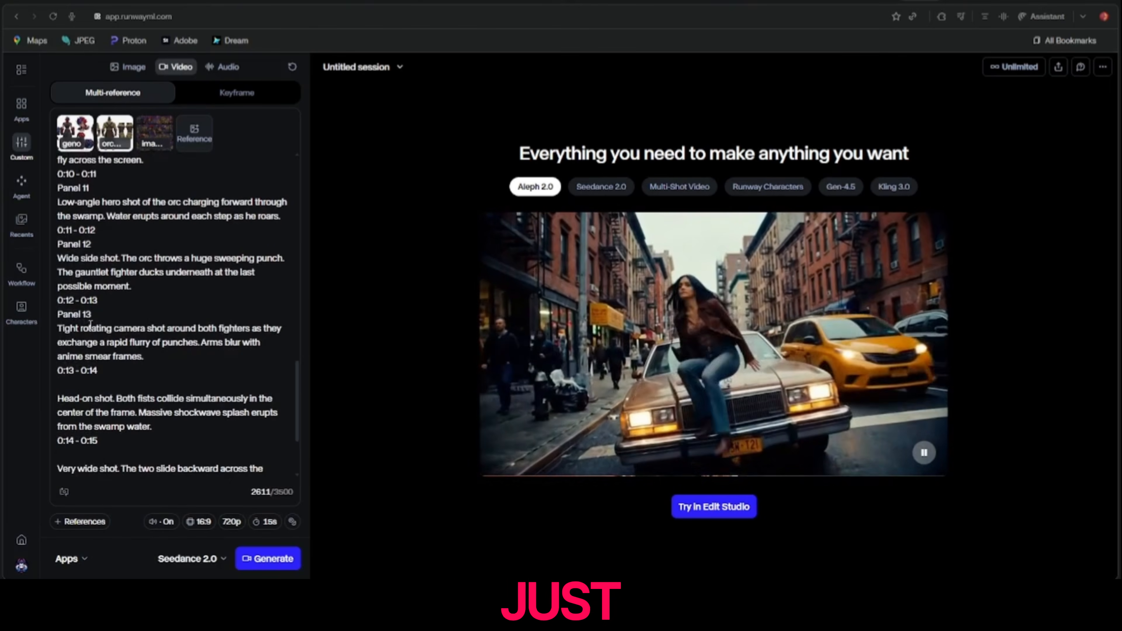
drag(92, 319, 55, 318)
key(BackSpace)
scroll(55, 318, up, 3)
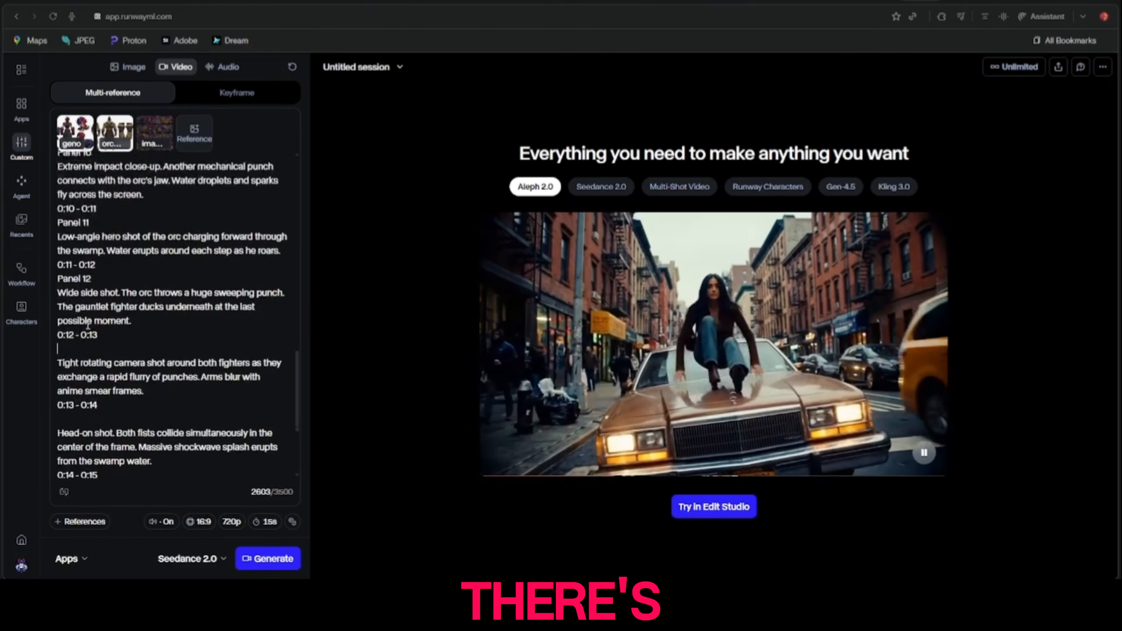
drag(93, 361, 56, 319)
key(BackSpace)
scroll(102, 357, up, 3)
key(BackSpace)
scroll(91, 364, up, 3)
key(BackSpace)
scroll(103, 362, up, 3)
key(BackSpace)
scroll(71, 342, up, 3)
key(BackSpace)
scroll(54, 343, up, 3)
key(BackSpace)
scroll(86, 330, up, 3)
key(BackSpace)
scroll(100, 311, up, 3)
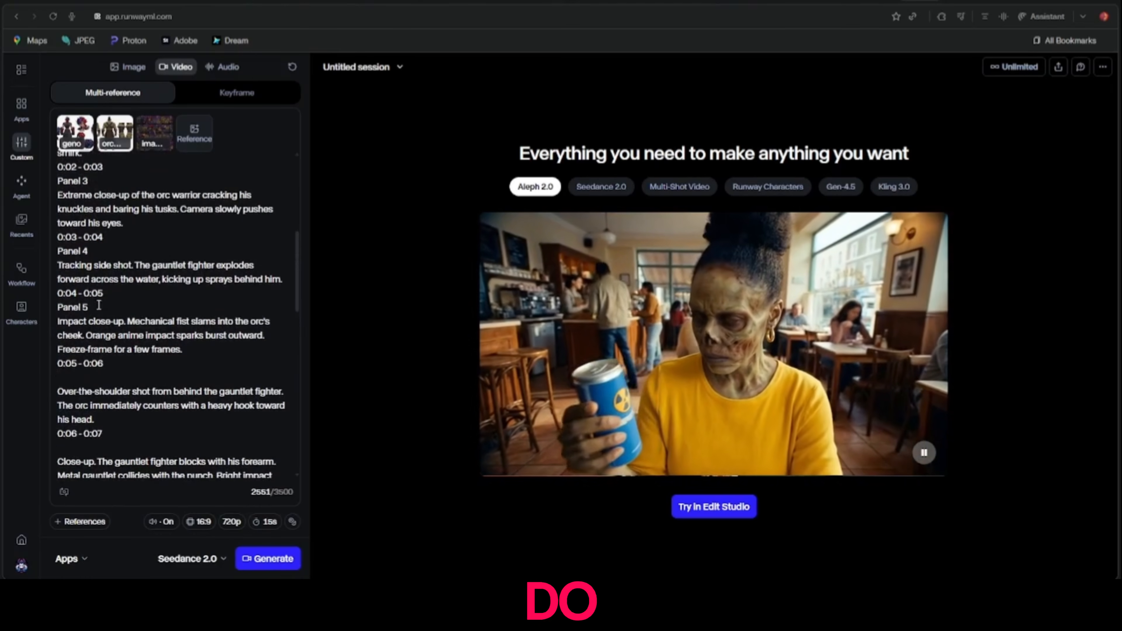
key(BackSpace)
scroll(59, 308, up, 3)
drag(90, 309, 58, 260)
key(BackSpace)
scroll(106, 331, up, 2)
key(BackSpace)
scroll(78, 300, up, 1)
key(BackSpace)
scroll(66, 282, up, 2)
key(BackSpace)
- View the image44 storyboard reference enlarged, then return to the beginning of the prompt
click(151, 128)
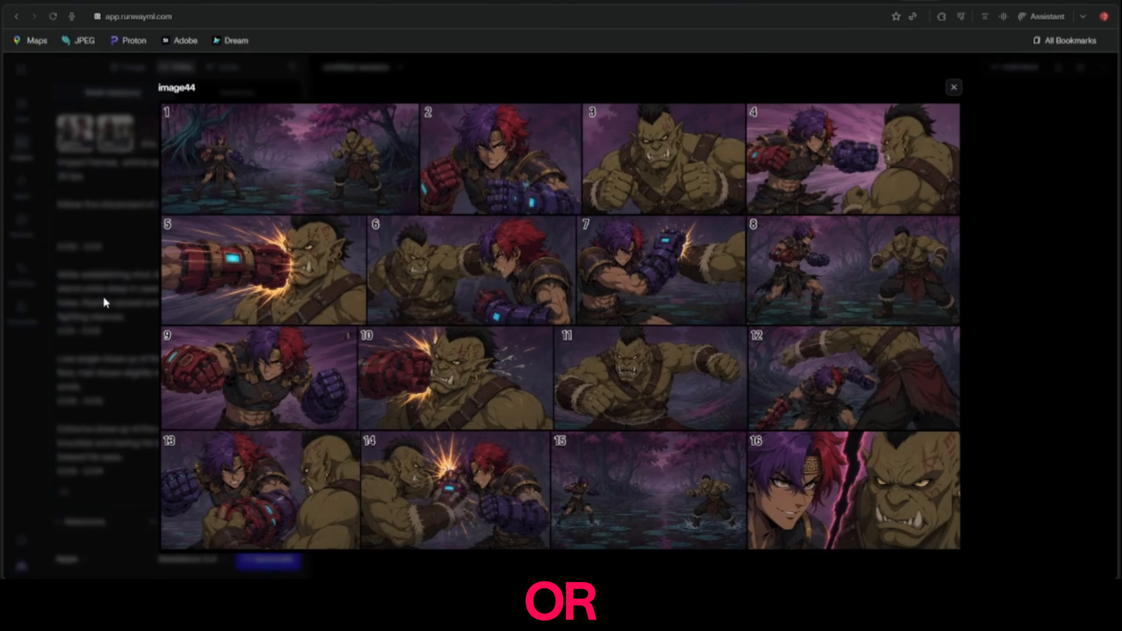
click(99, 296)
scroll(111, 296, up, 2)
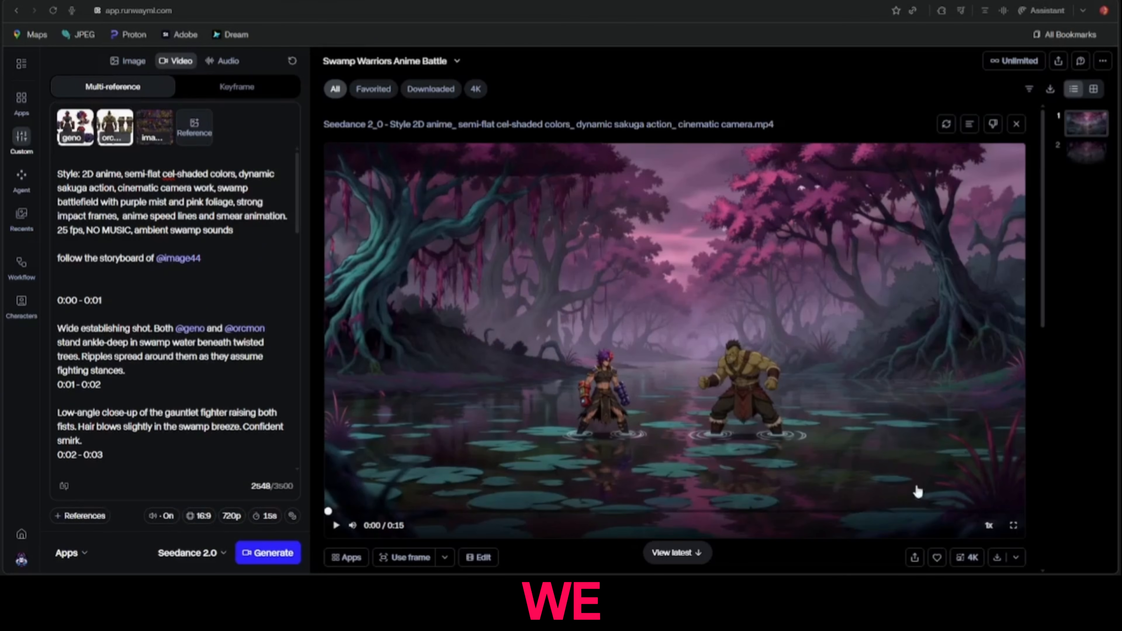
- Review both generated swamp battle videos, scrub the second one to its end and compare its final frame with the image44 storyboard
click(1013, 525)
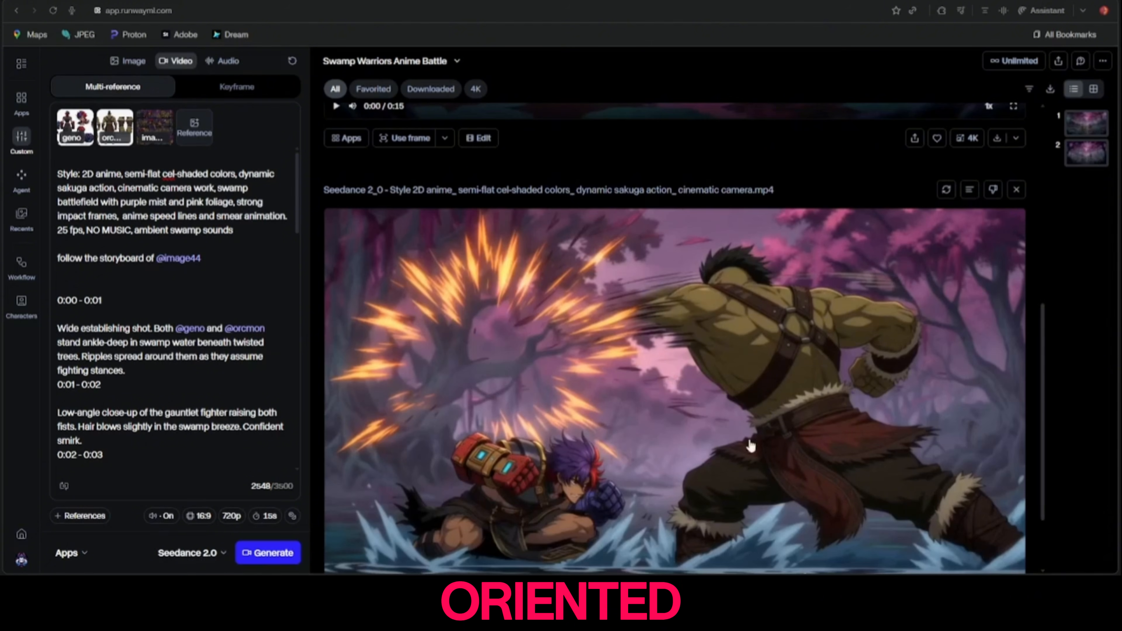
scroll(747, 445, down, 3)
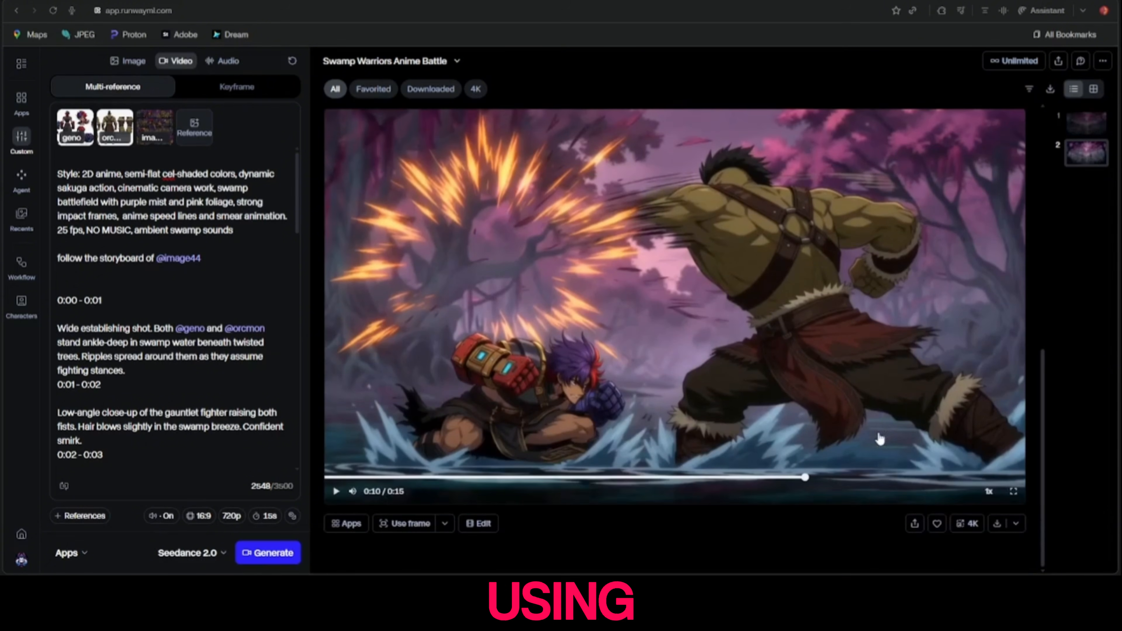
drag(937, 479, 1023, 478)
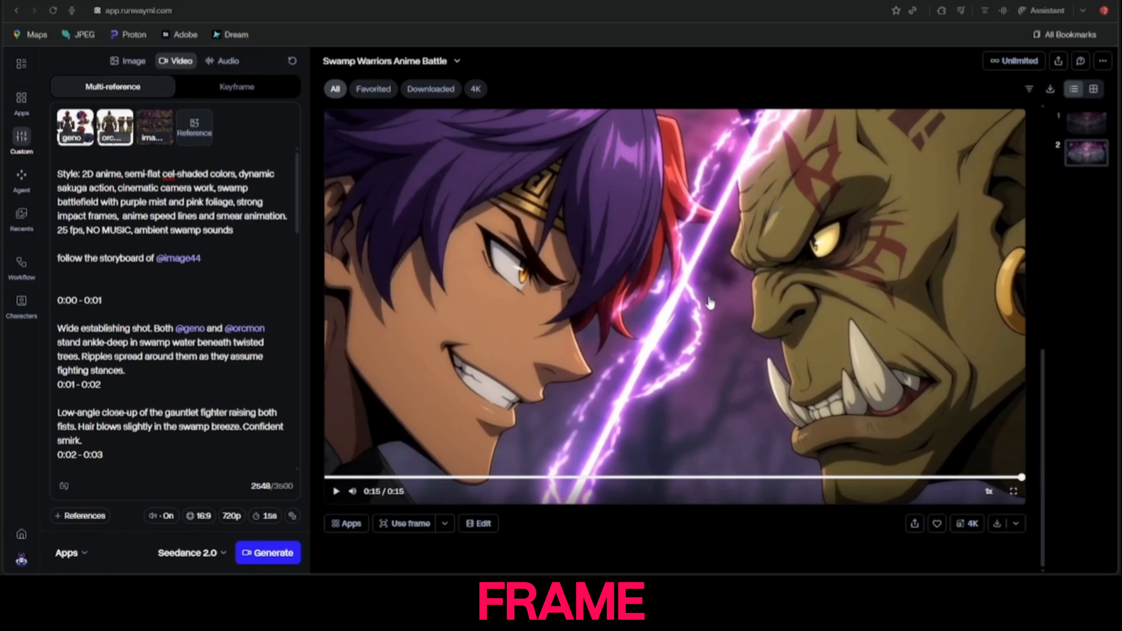
click(159, 132)
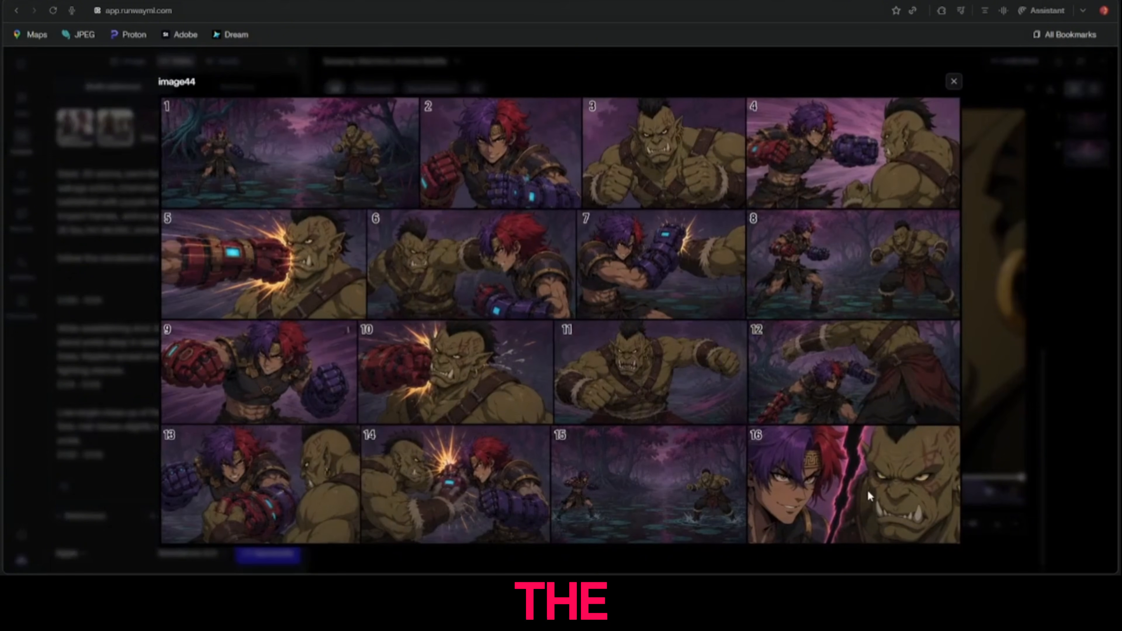
click(983, 392)
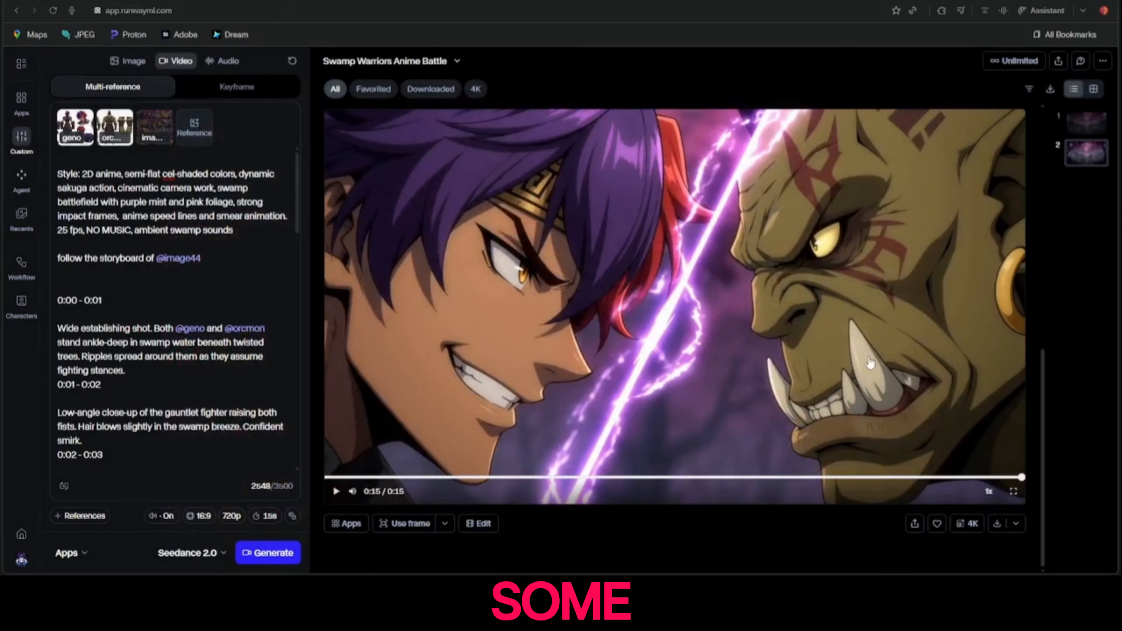
click(395, 479)
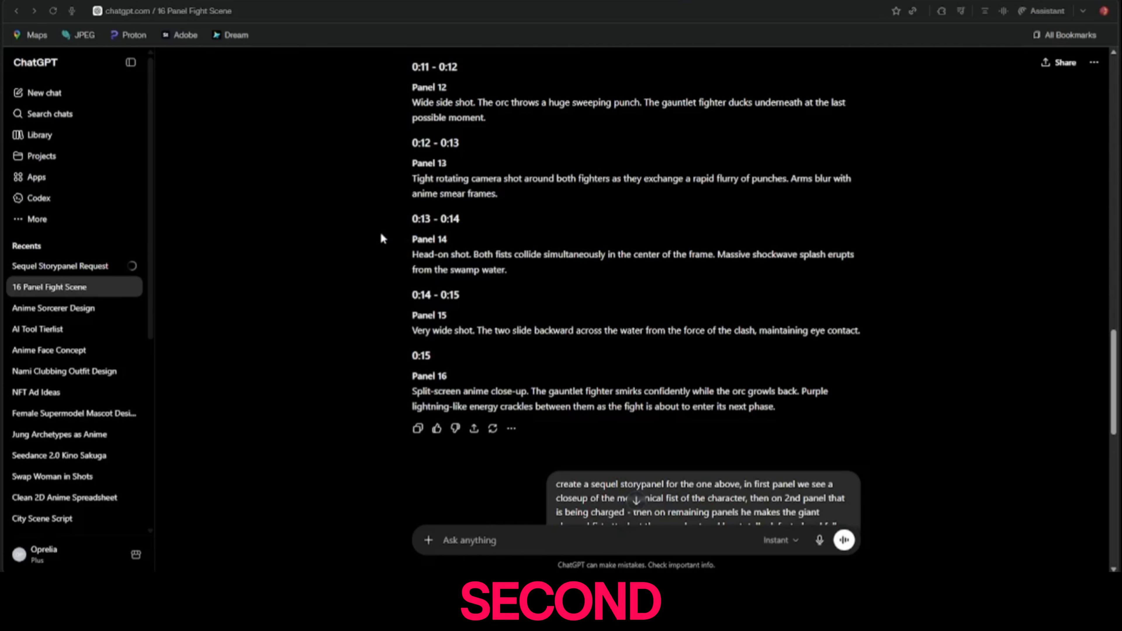
- In ChatGPT, read the request for a sequel storypanel and view the first resulting 16-panel storyboard enlarged
scroll(383, 238, down, 3)
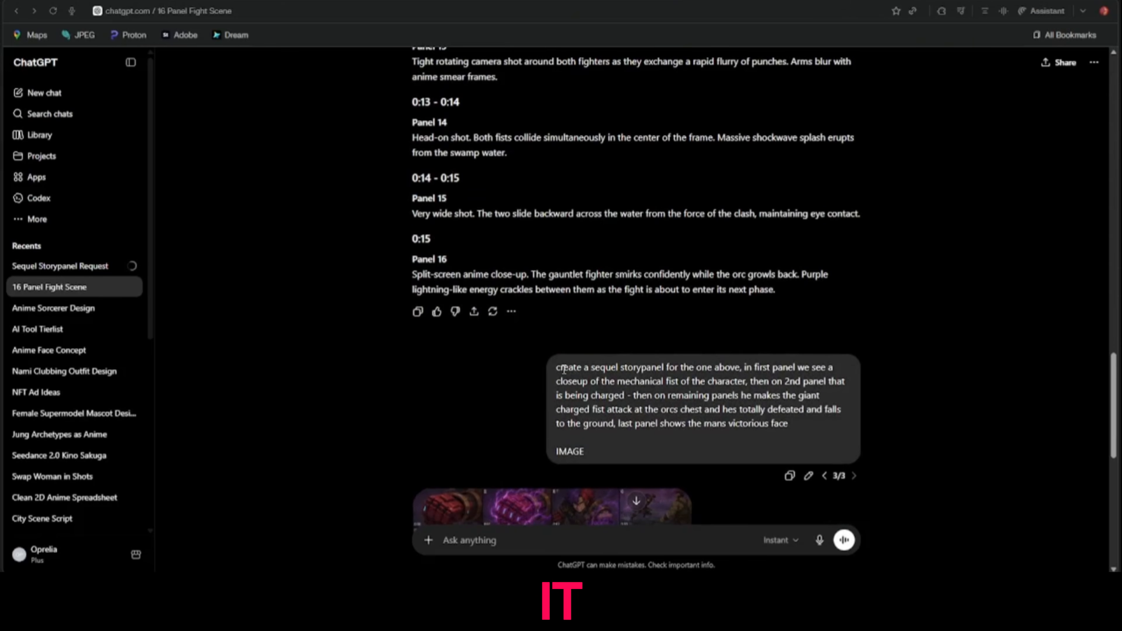
drag(556, 367, 666, 365)
click(669, 364)
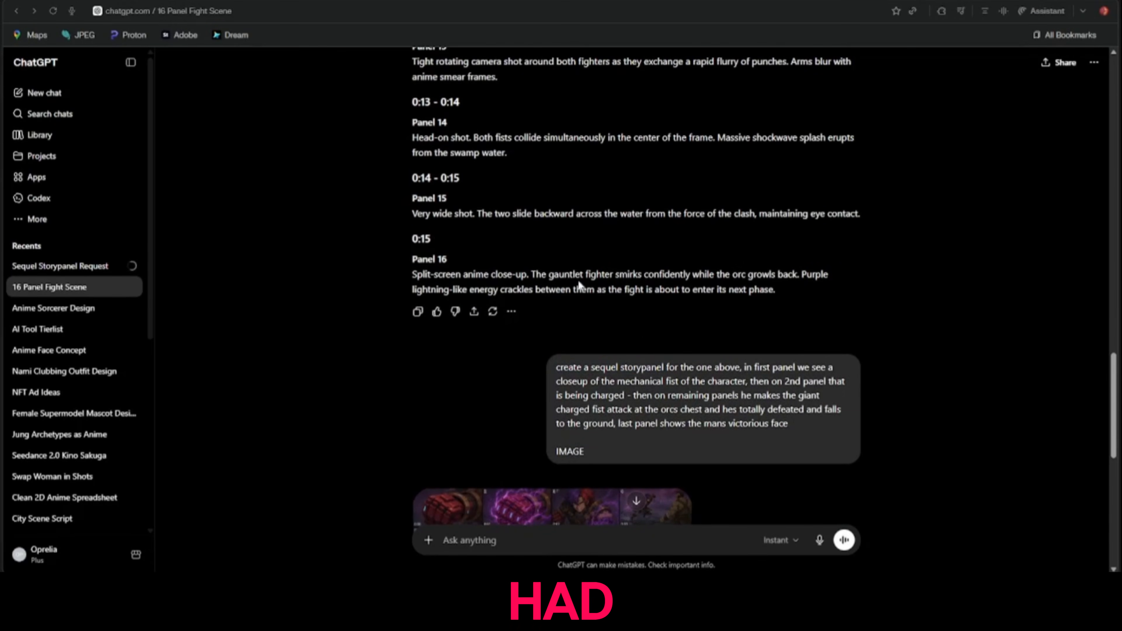
scroll(626, 355, down, 5)
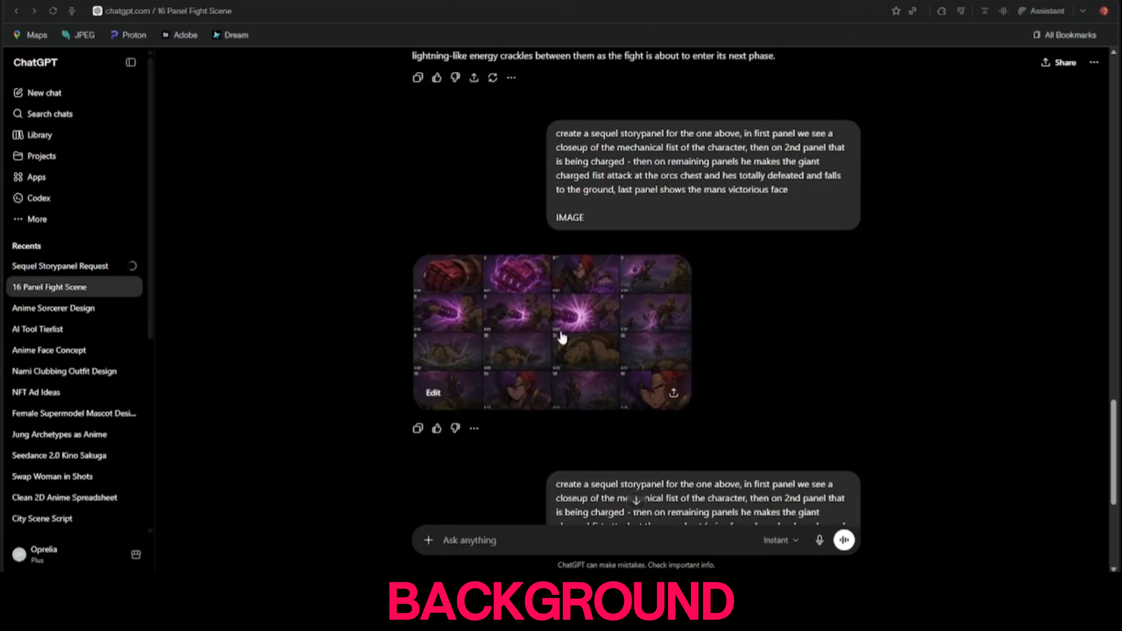
click(558, 336)
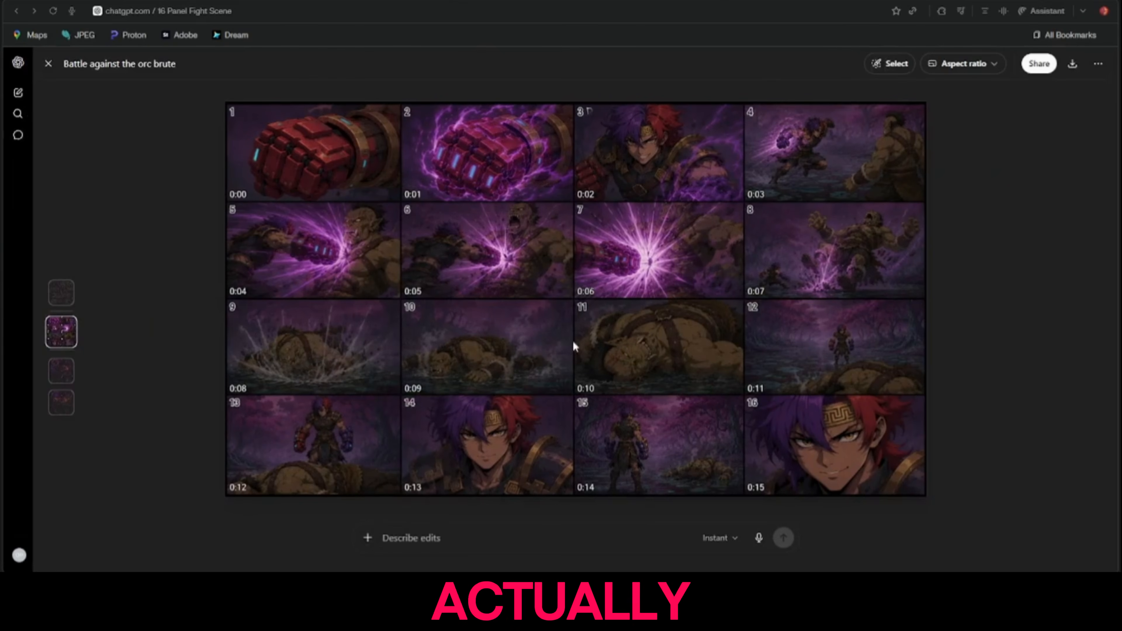
key(Escape)
- View the sequel storyboard from the revised request with purple and red sparks and orange bolts enlarged
scroll(719, 312, down, 6)
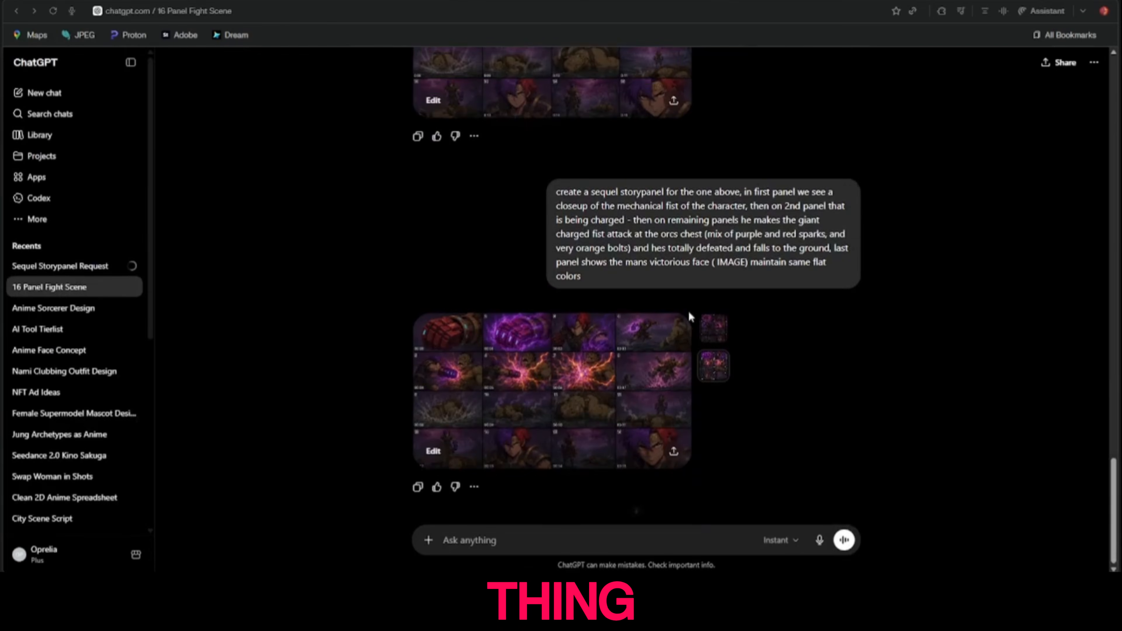
click(520, 363)
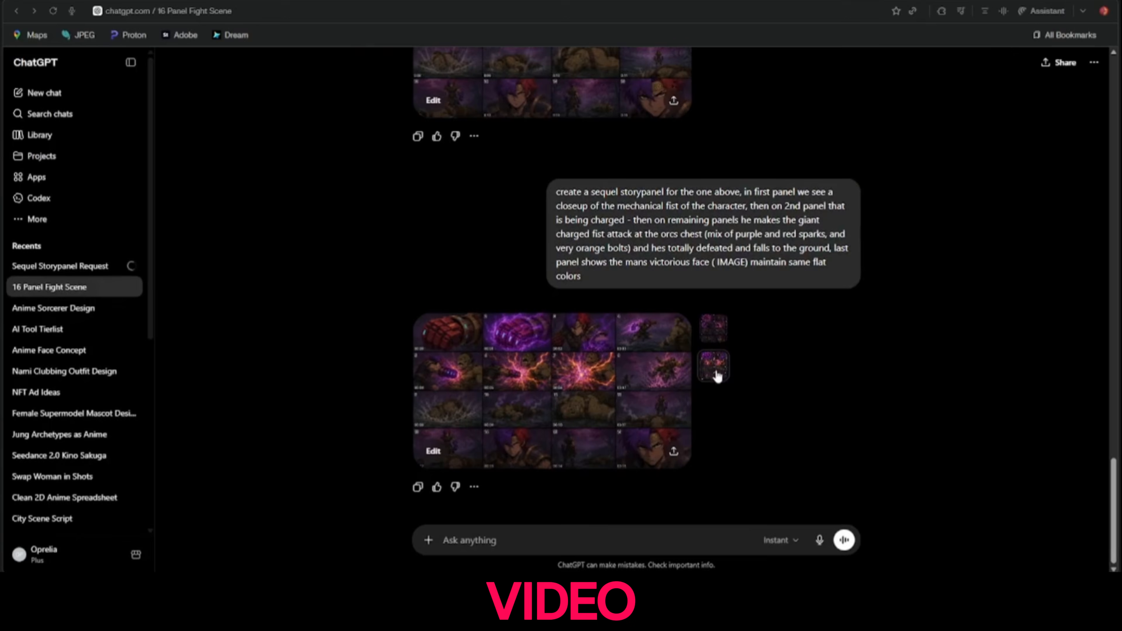
click(630, 370)
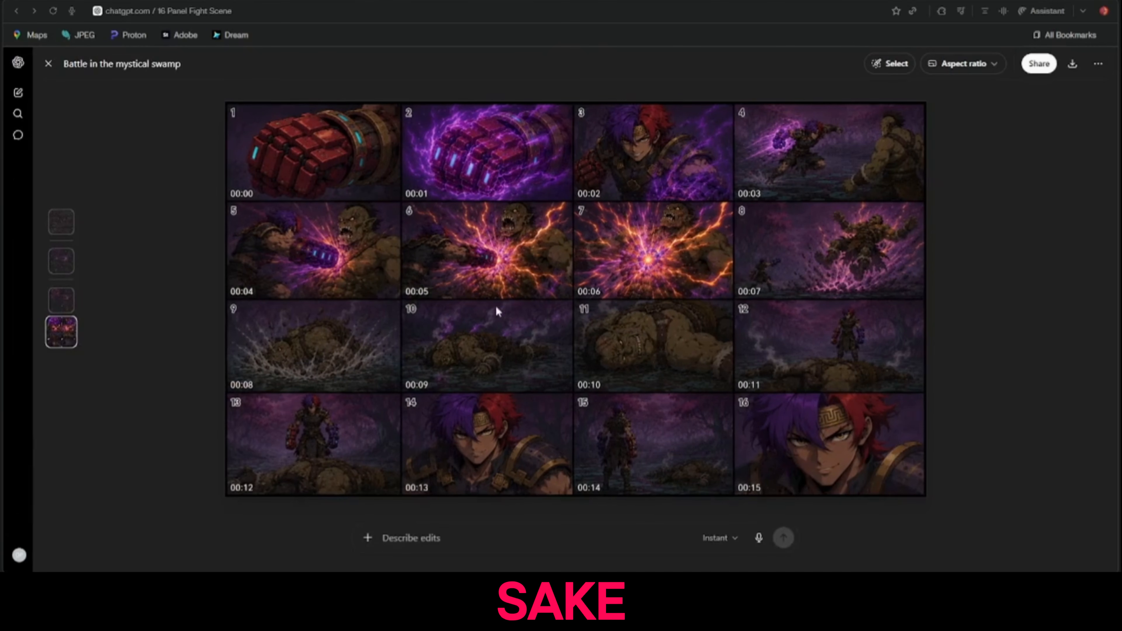
- Close the enlarged 16-panel storyboard, open the 8-panel sequel storyboard from the Sequel Storypanel Request chat and copy its image
key(Escape)
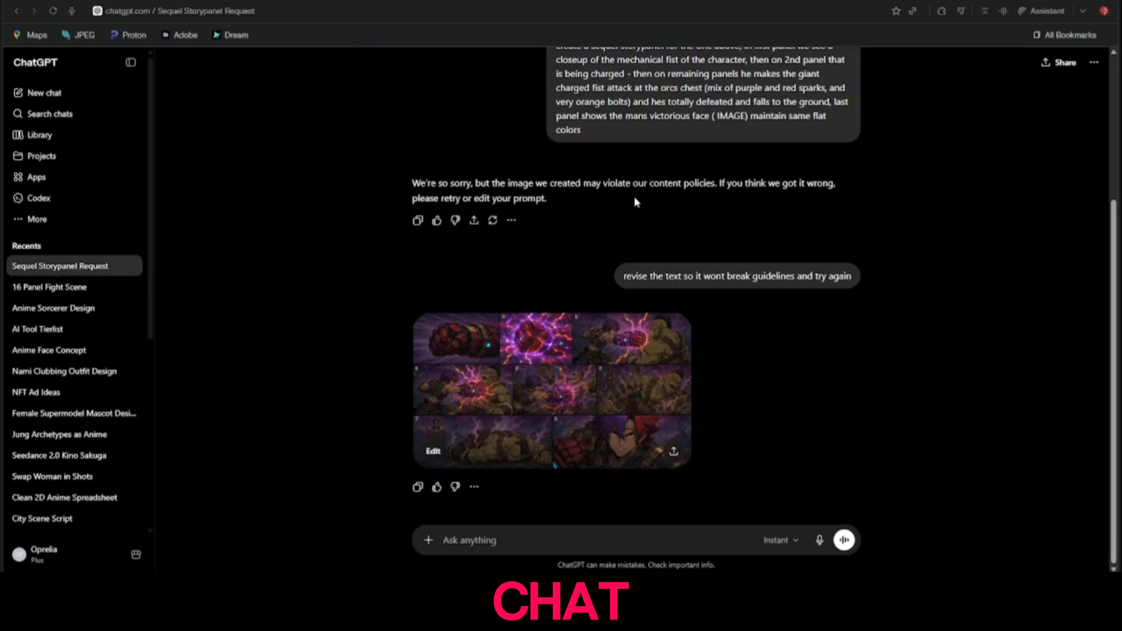
click(588, 352)
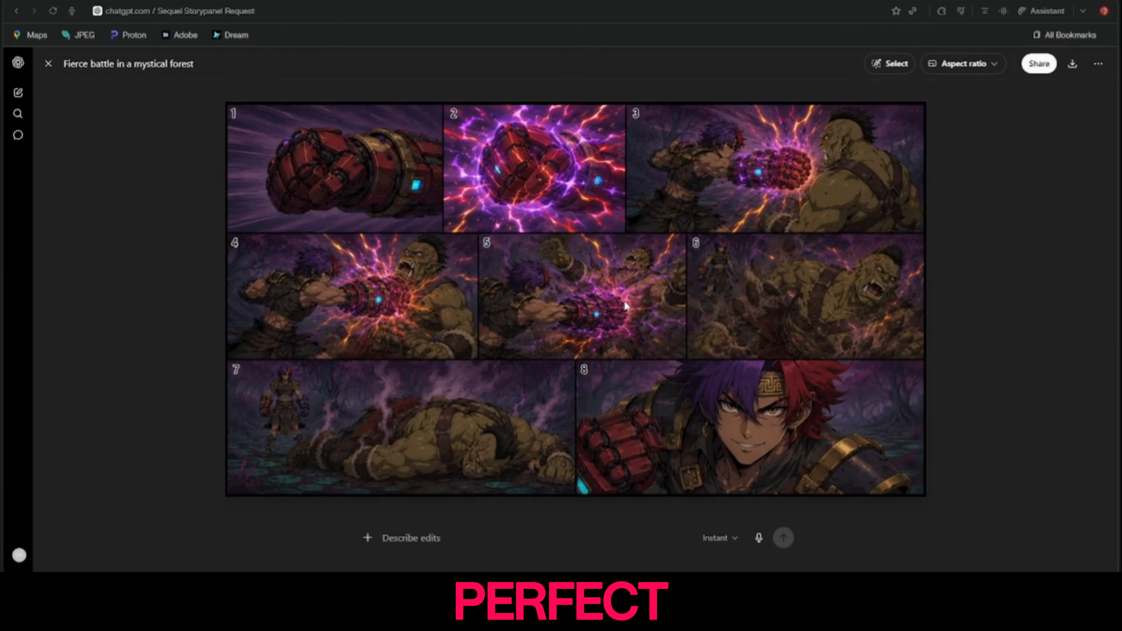
right_click(604, 294)
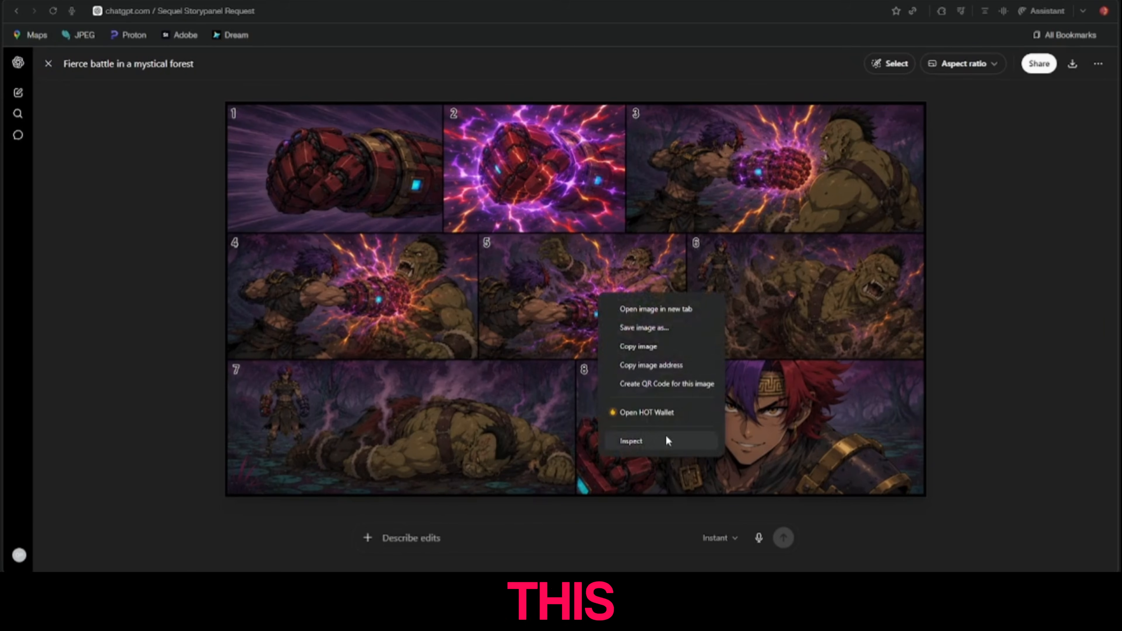
click(642, 349)
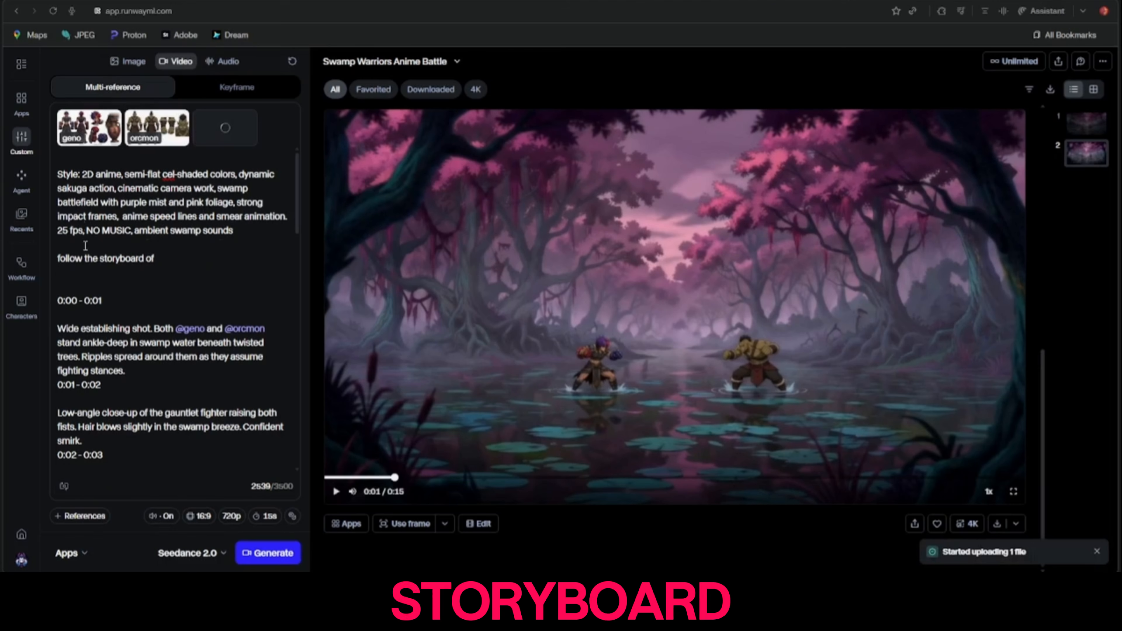
drag(233, 230, 59, 164)
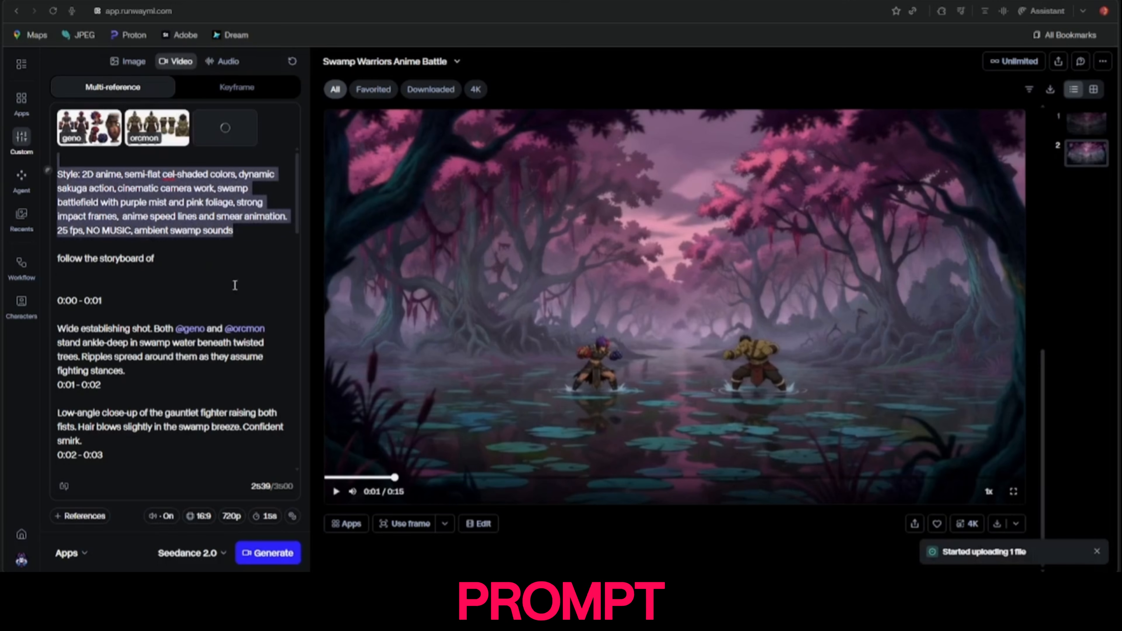
click(236, 275)
drag(86, 231, 131, 230)
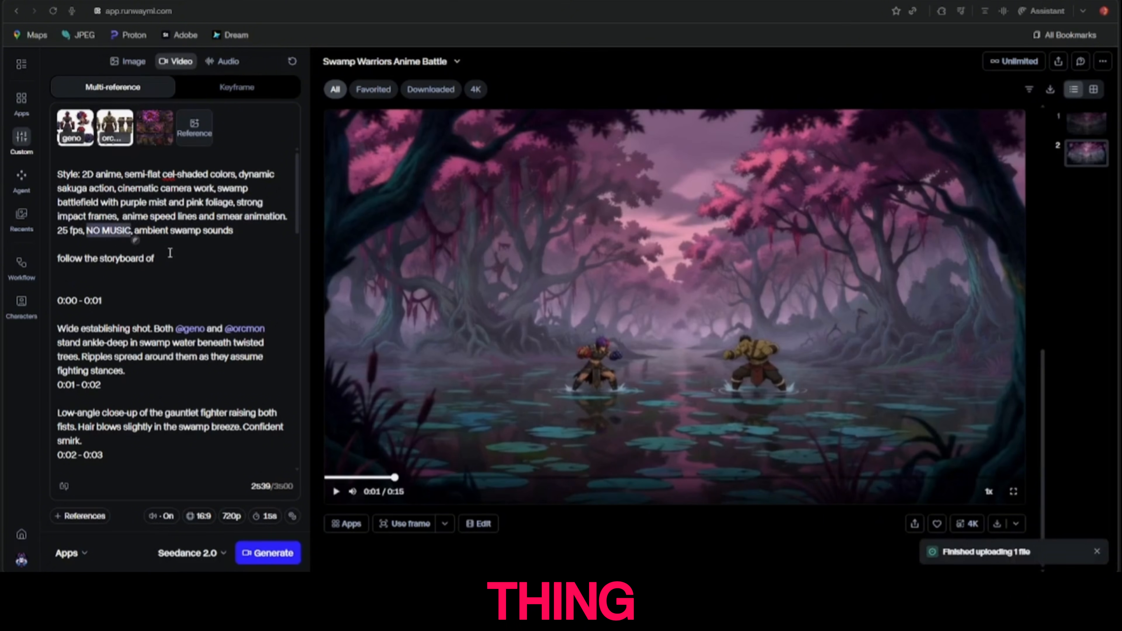
key(BackSpace)
text(heroic nu)
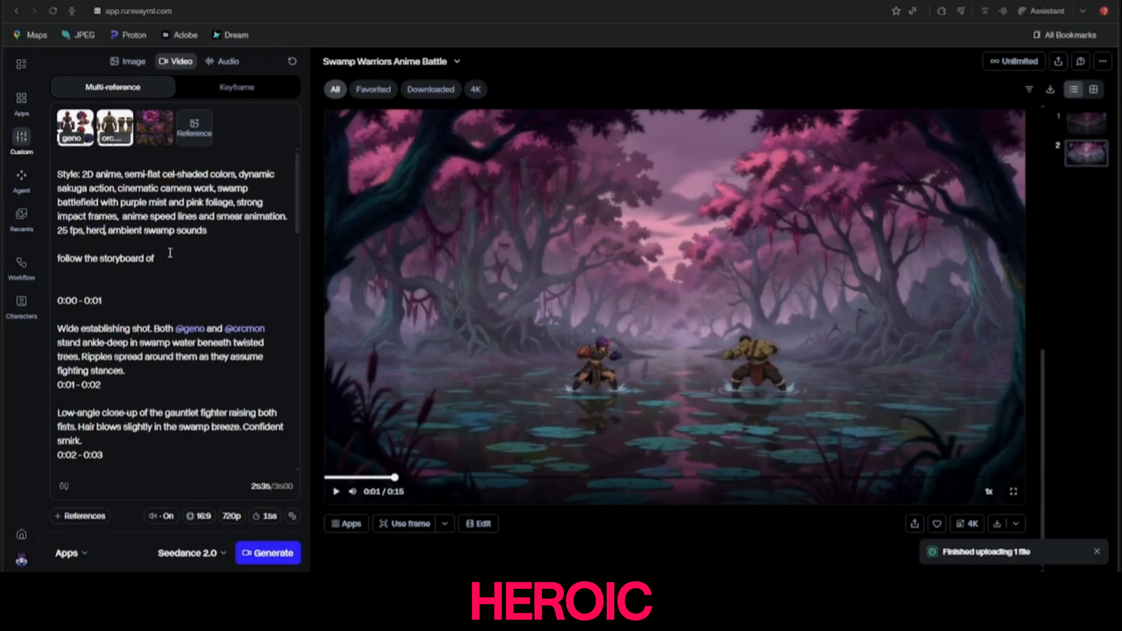
text(sic,)
click(170, 253)
text(@)
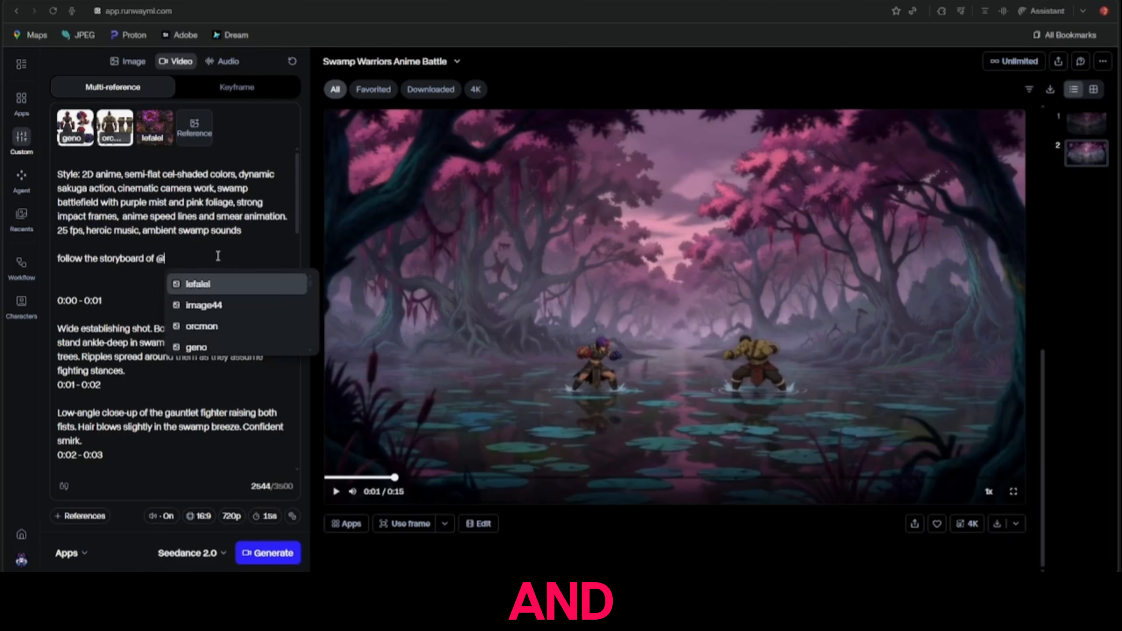
key(Return)
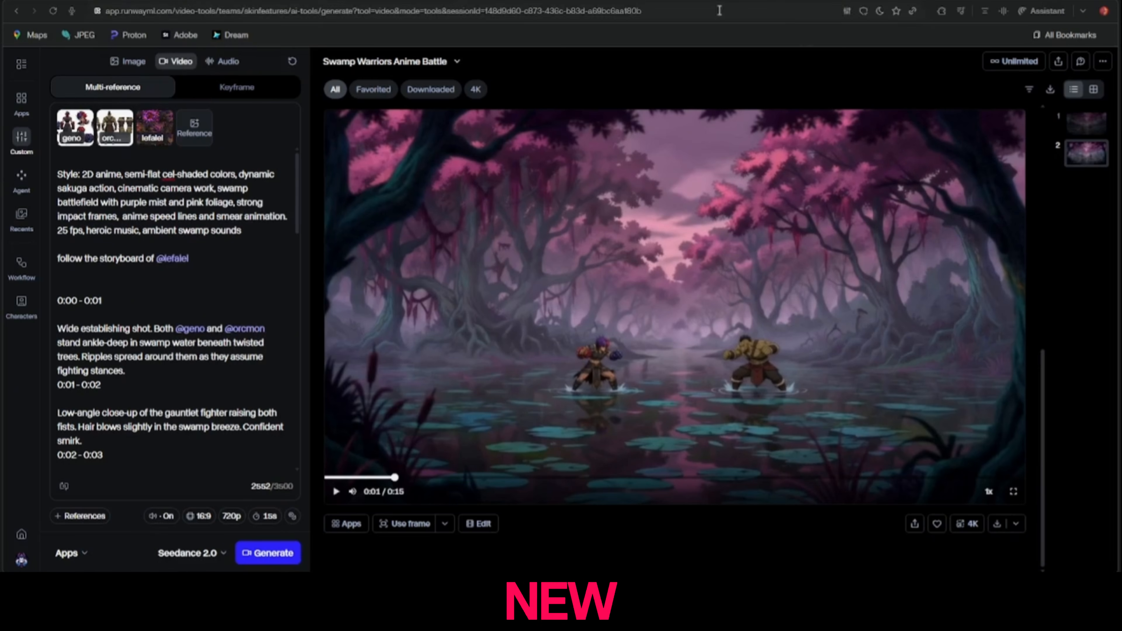
- In ChatGPT, request a 15 second timecoded prompt for this storyboard, with strobe and glitch effects flickering by millisecond when the orc is hit
click(483, 1)
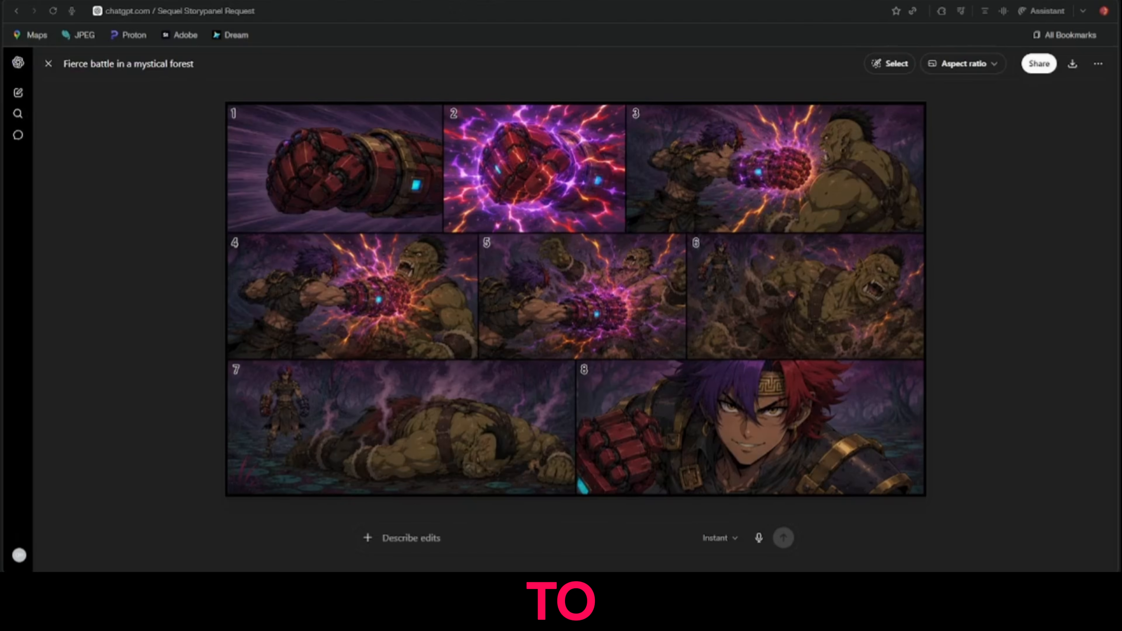
text(create)
text( 1)
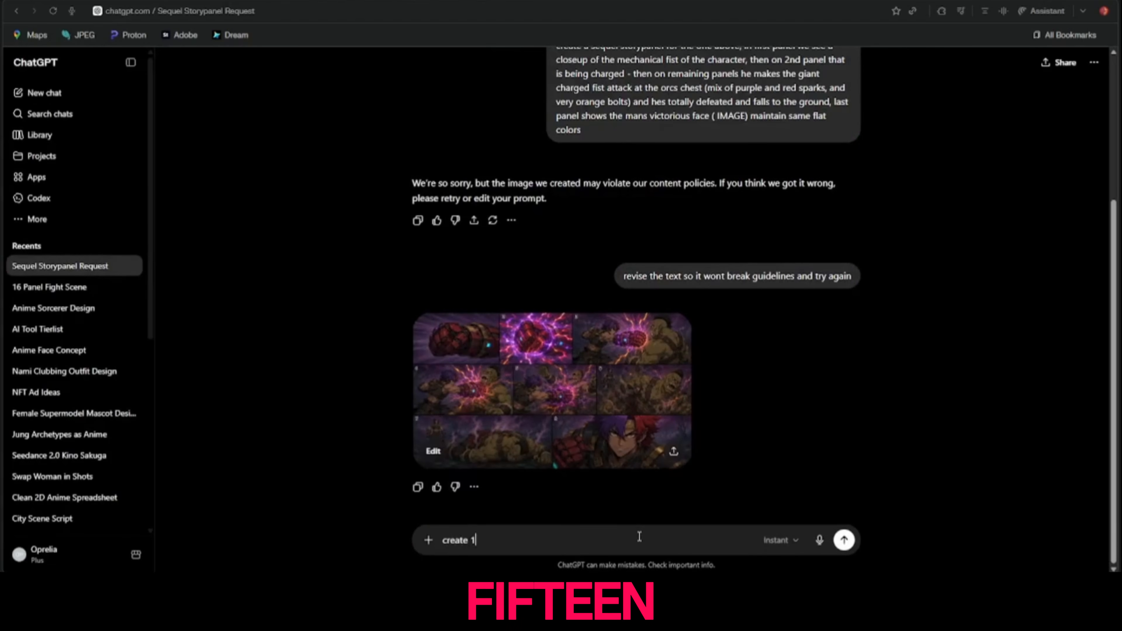
text(5 second timecoded prompt for this storyboard, )
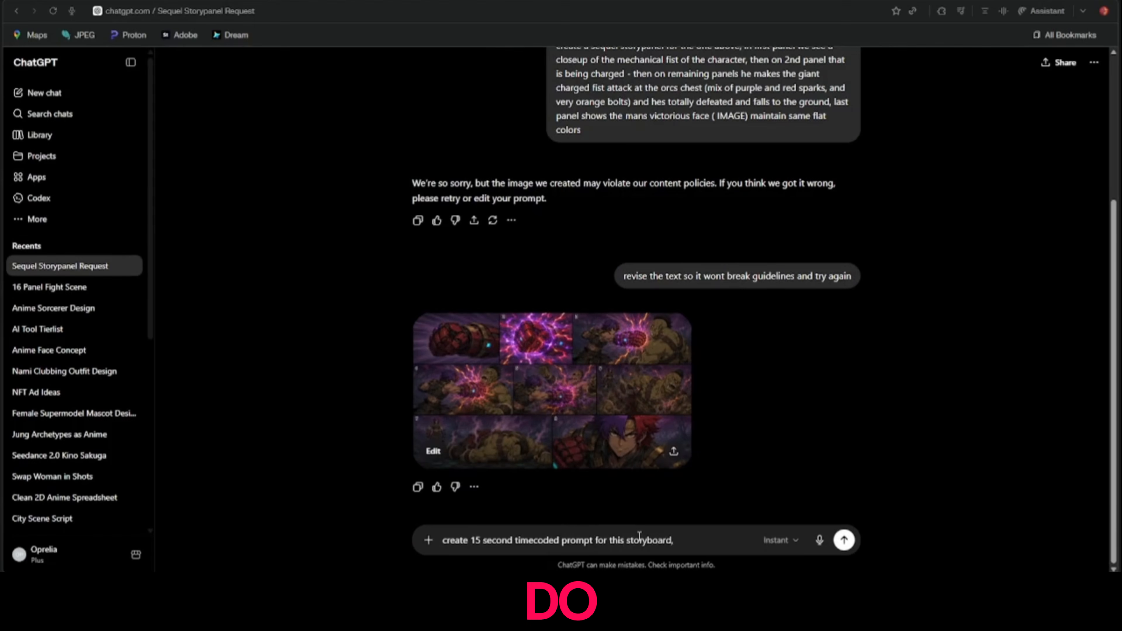
text(once the hit happens at the orc, you need type in strobe and glitch effects, for this particu)
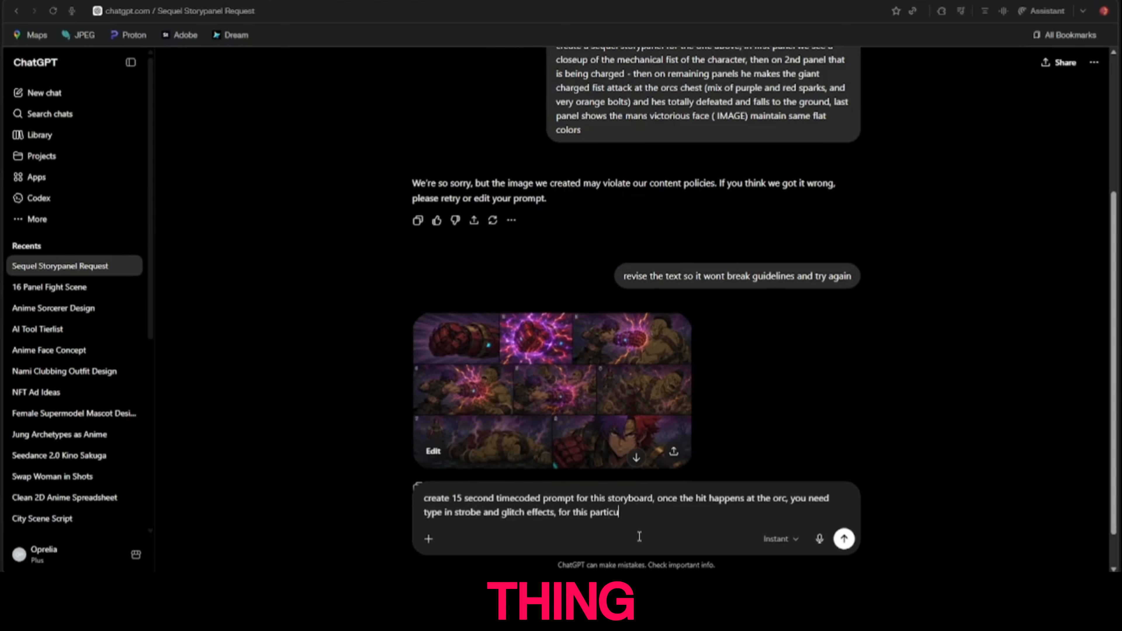
text(lar thjng whe)
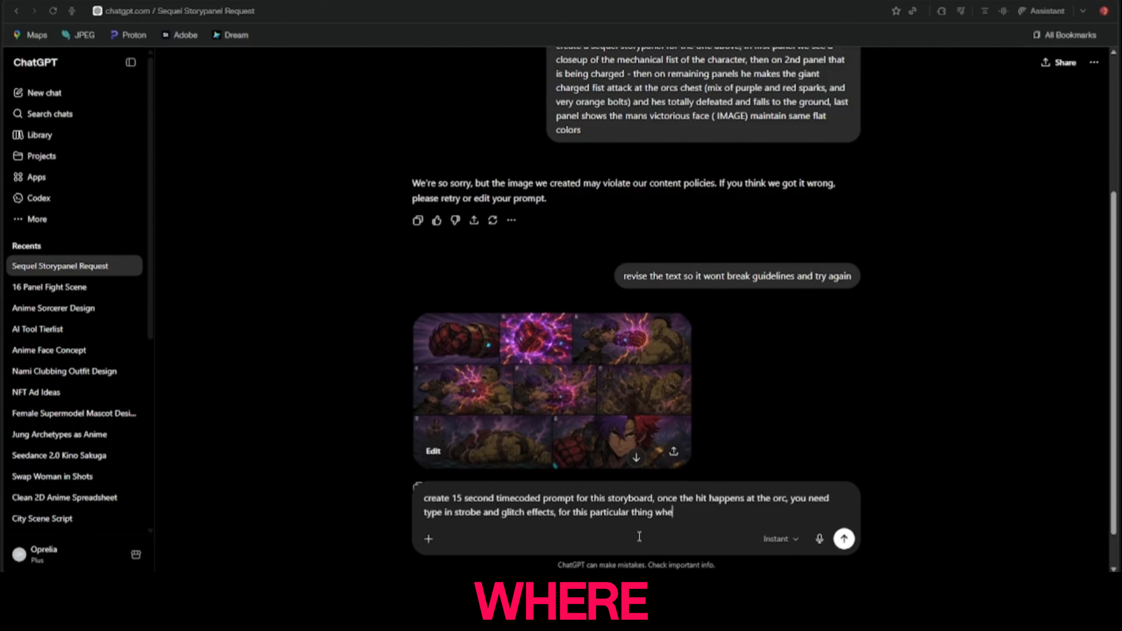
text(re byt m)
key(BackSpace)
text(millisecond we see it flicker back and forth between normal, so ad)
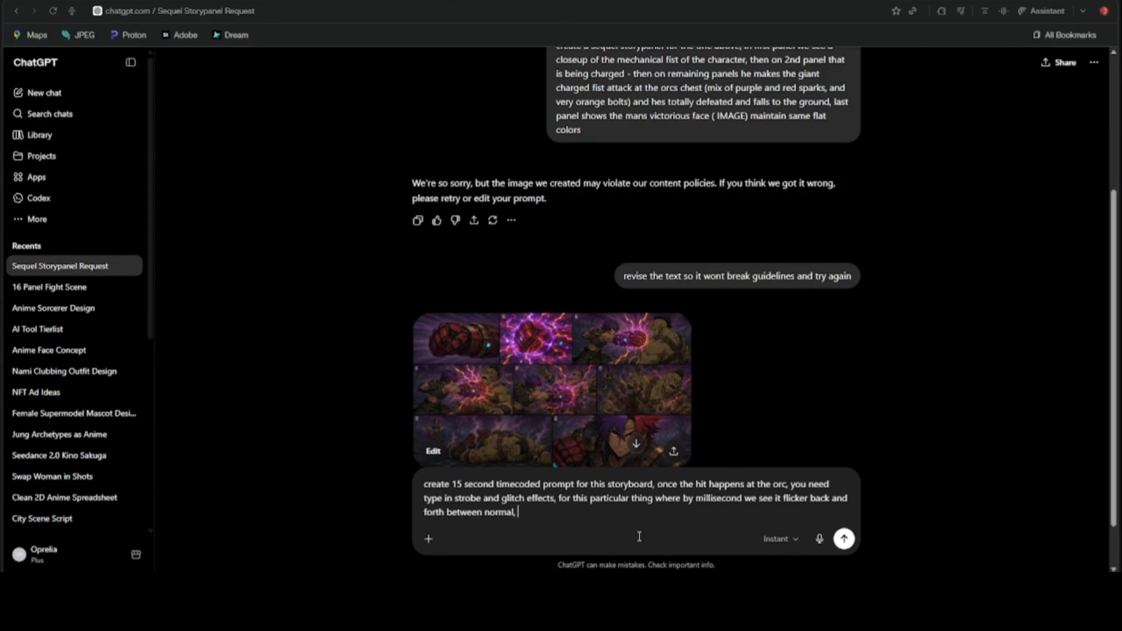
text(d that in)
key(Return)
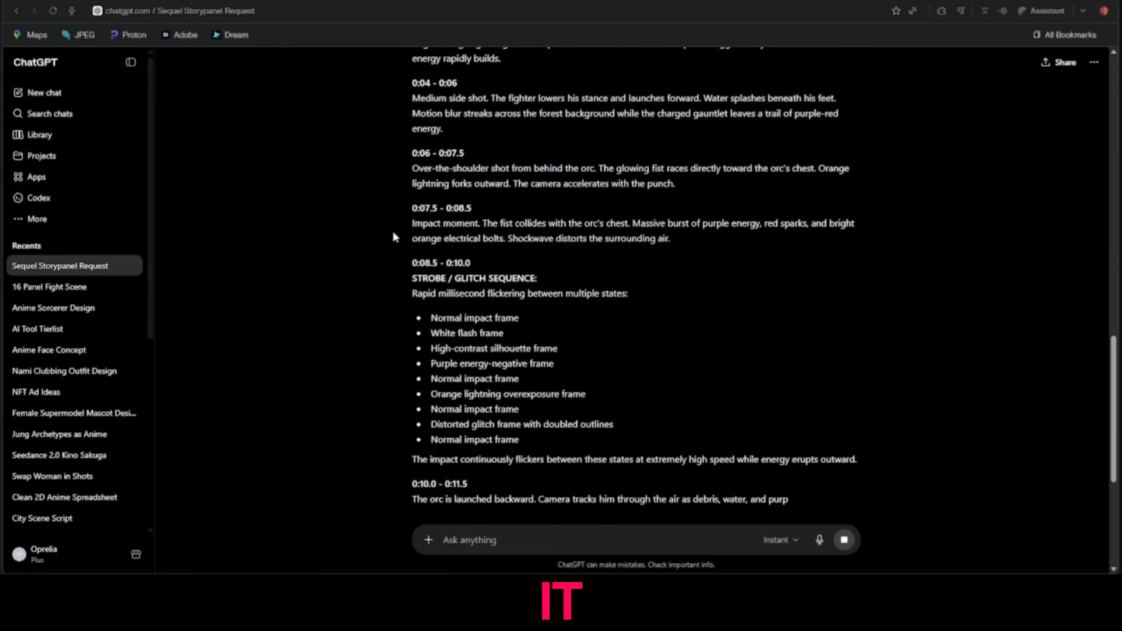
- Examine the 0:08.5 - 0:10.0 strobe / glitch sequence in ChatGPT's reply and go back to the beginning of the timecoded prompt
drag(404, 261, 661, 447)
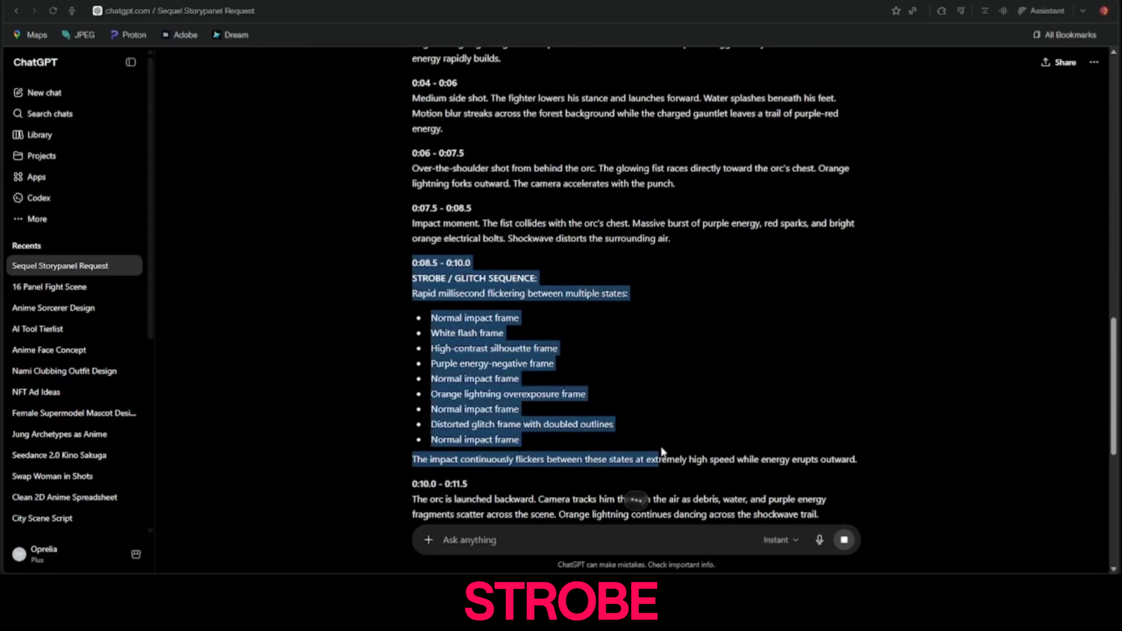
click(637, 410)
scroll(513, 265, up, 4)
scroll(477, 257, up, 5)
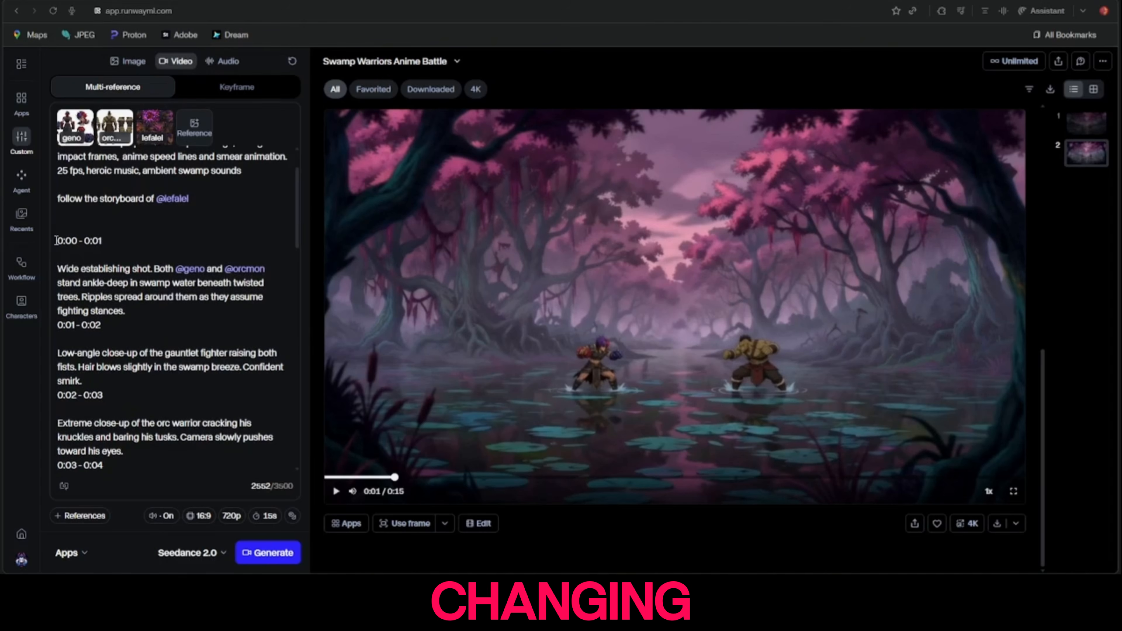
- In Runway, replace the prompt's old timecoded section with ChatGPT's new sequel version and generate the video twice with Seedance 2.0
drag(55, 240, 234, 450)
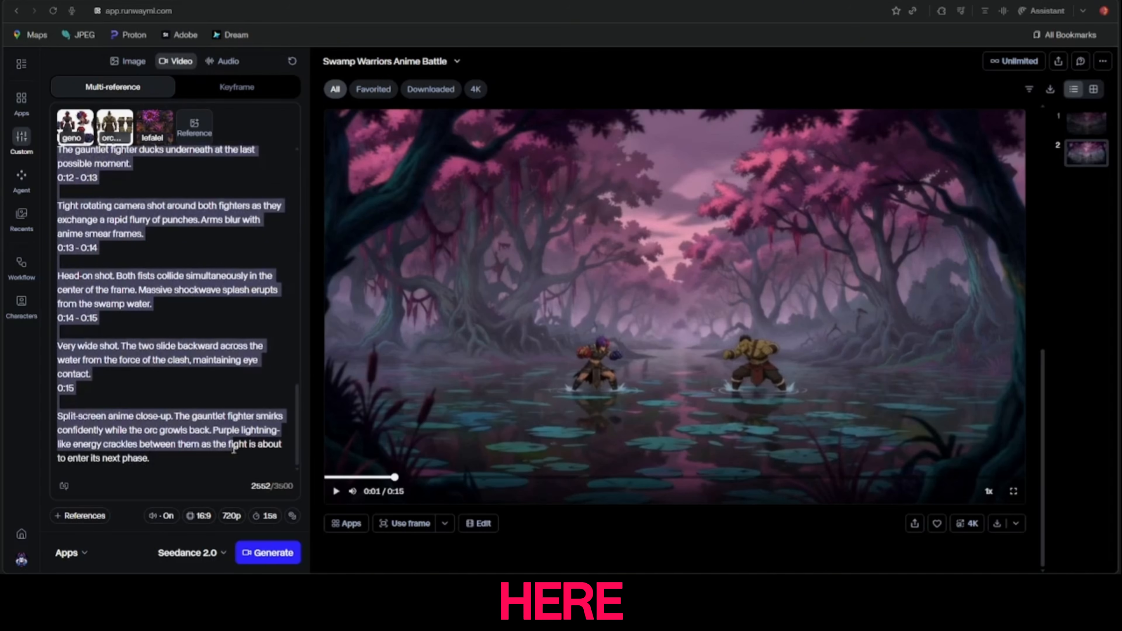
key(ctrl+v)
scroll(267, 393, up, 15)
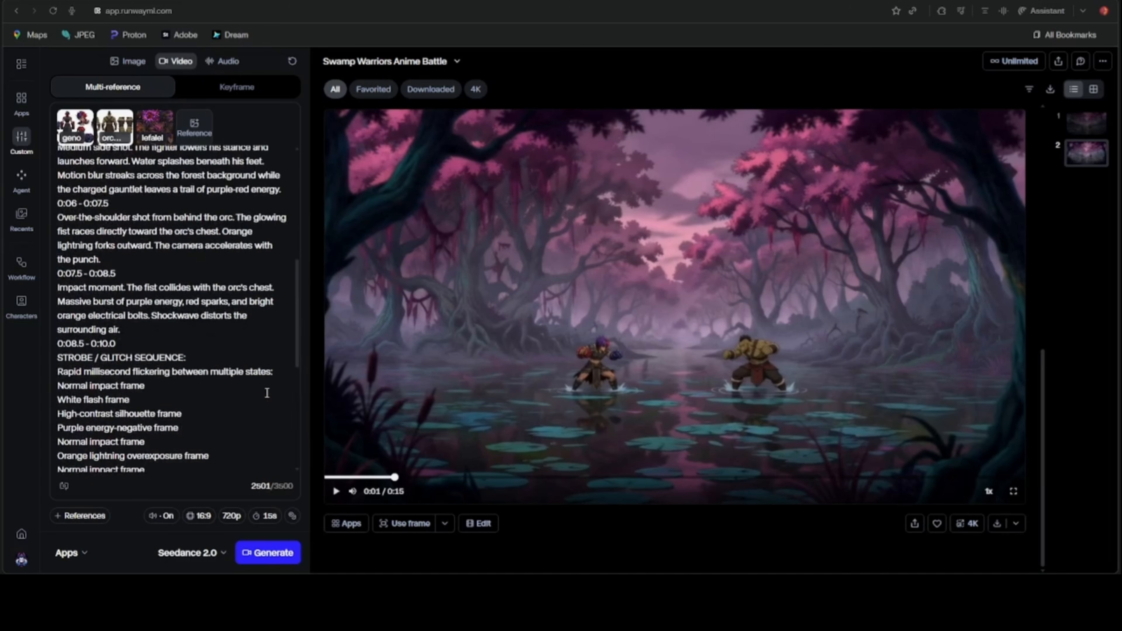
click(278, 561)
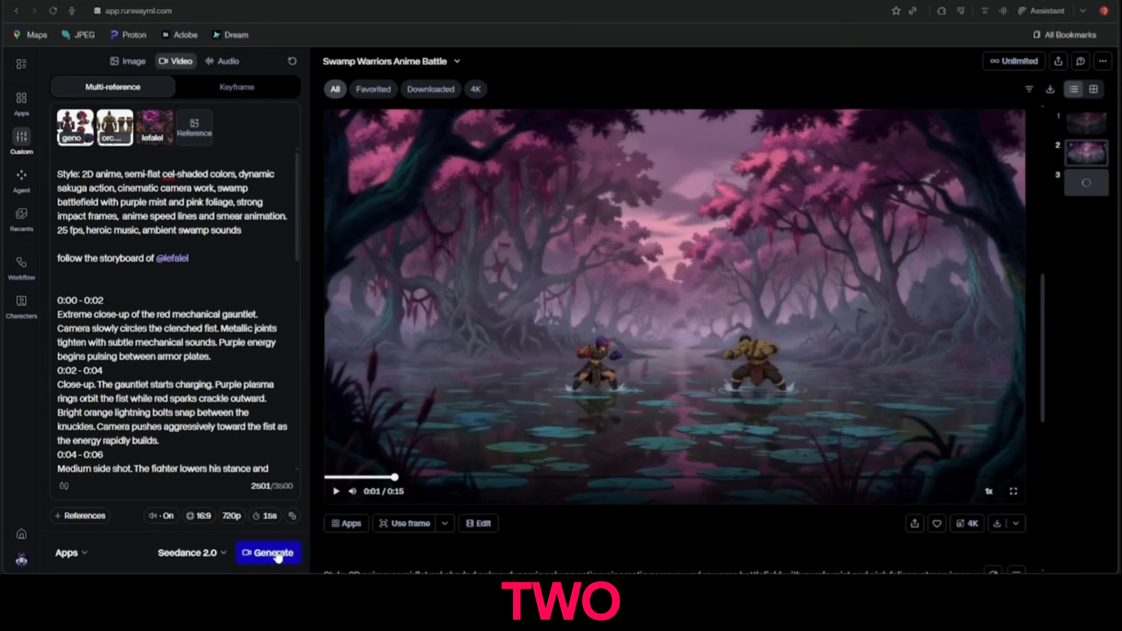
click(278, 560)
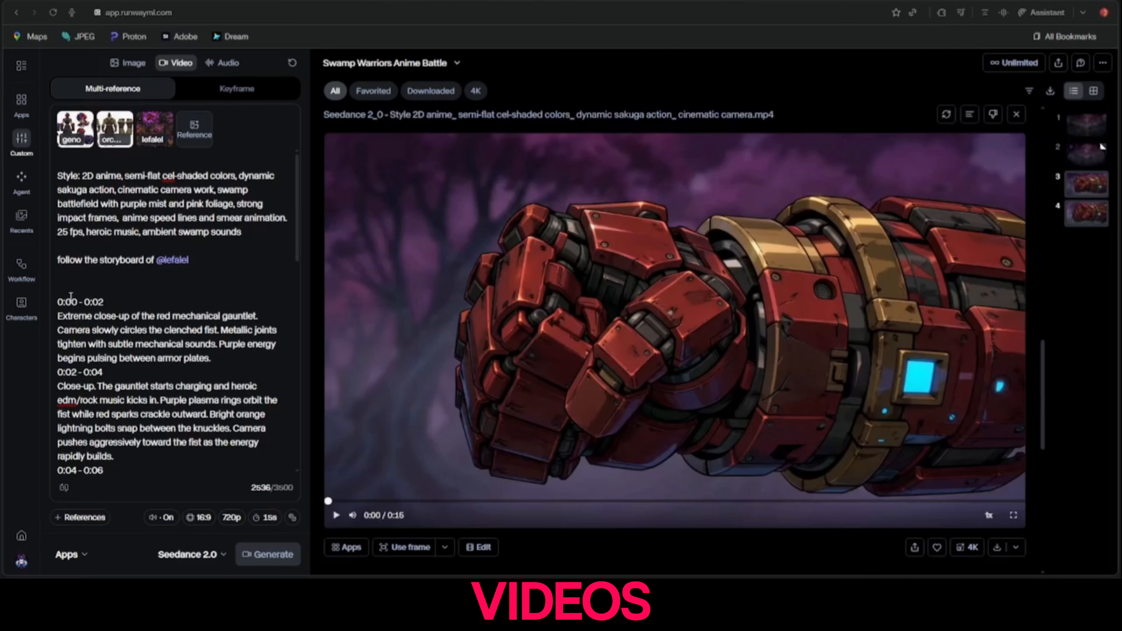
- Watch both generated sequel videos, playing the second from its start and scrubbing it to the fallen orc at 0:09
click(561, 354)
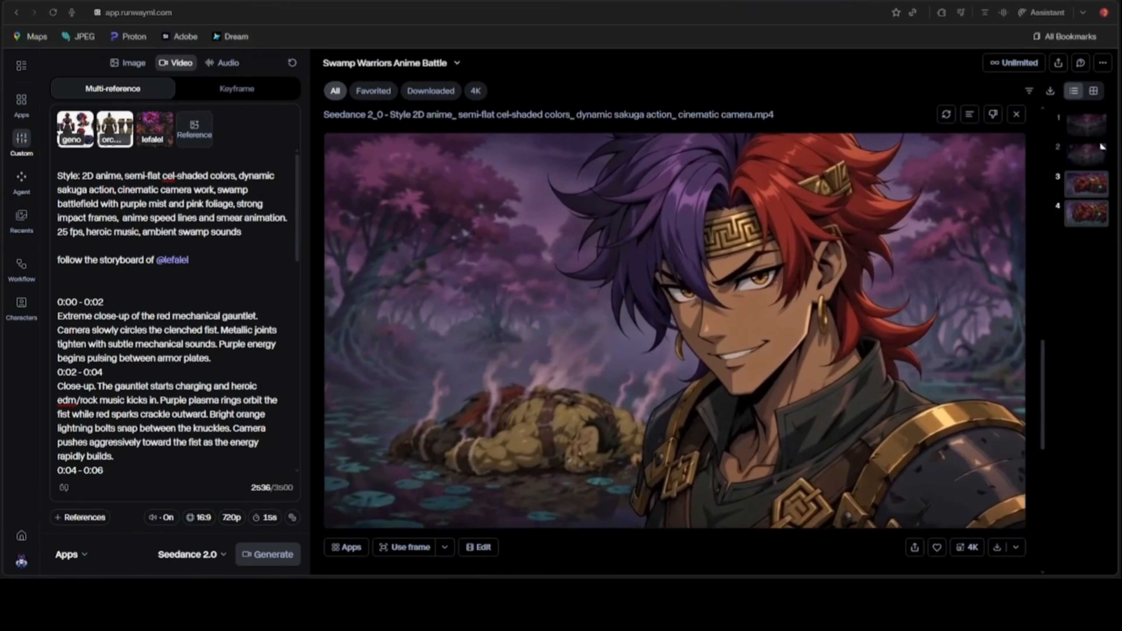
scroll(370, 517, down, 5)
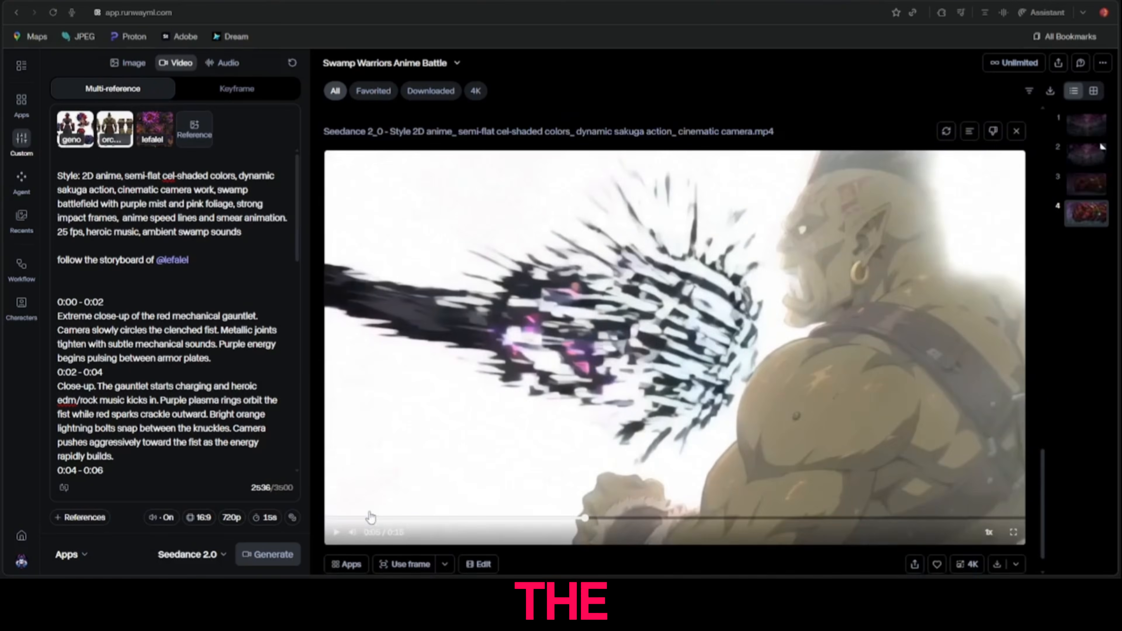
click(327, 518)
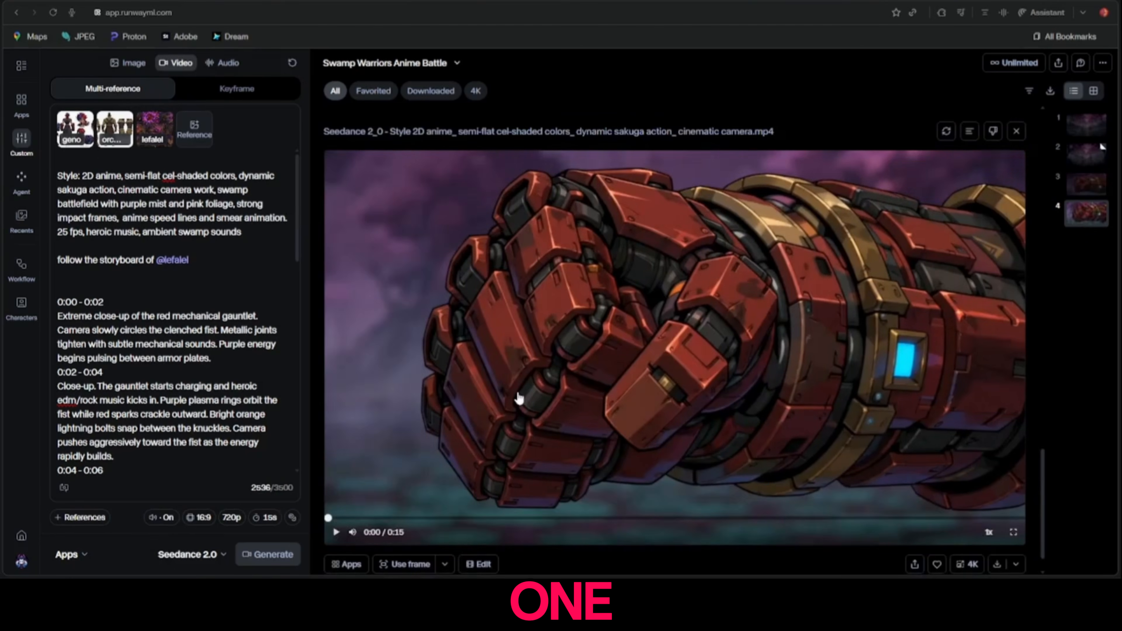
click(519, 399)
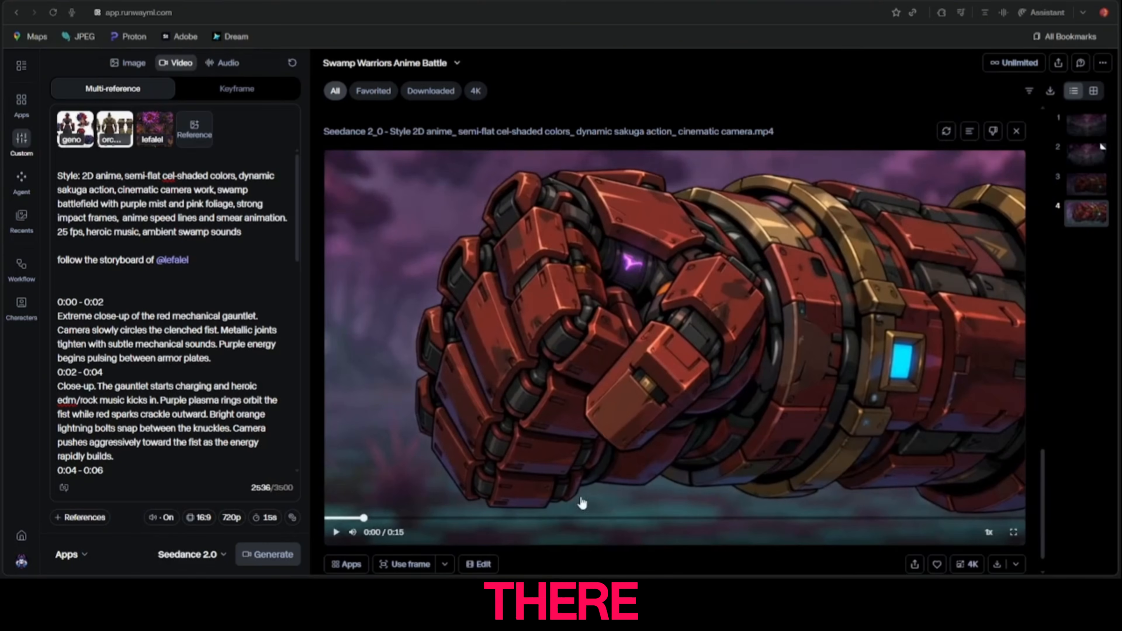
drag(609, 518, 784, 499)
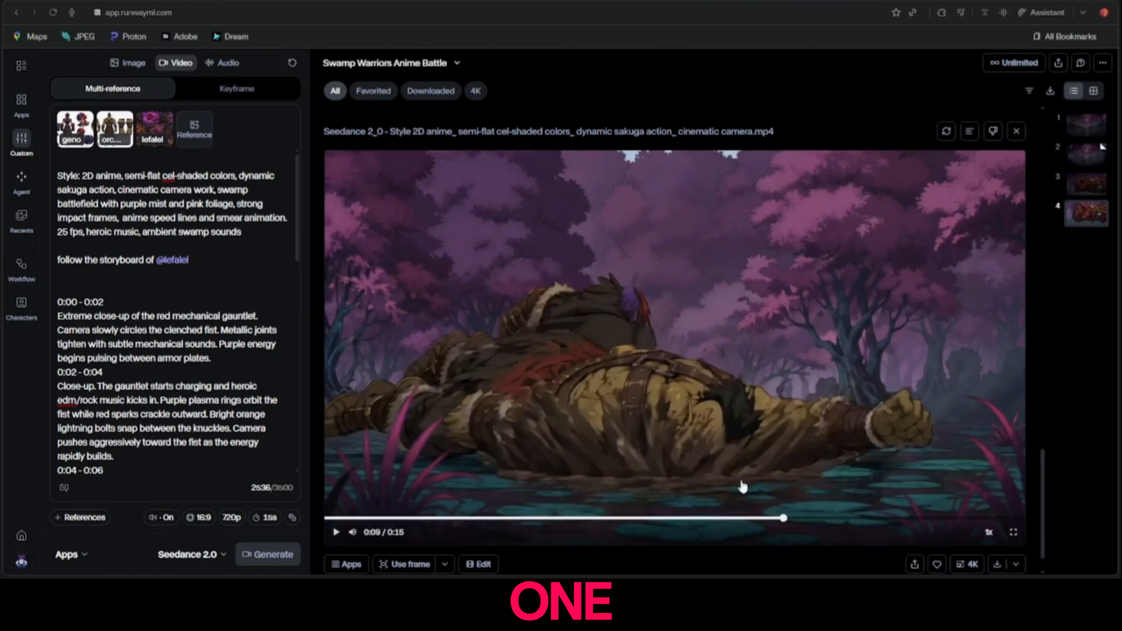
- View the lefalel storyboard enlarged, scrub the second sequel video from its start to the punch at 0:06, and return to the first sequel video
click(157, 133)
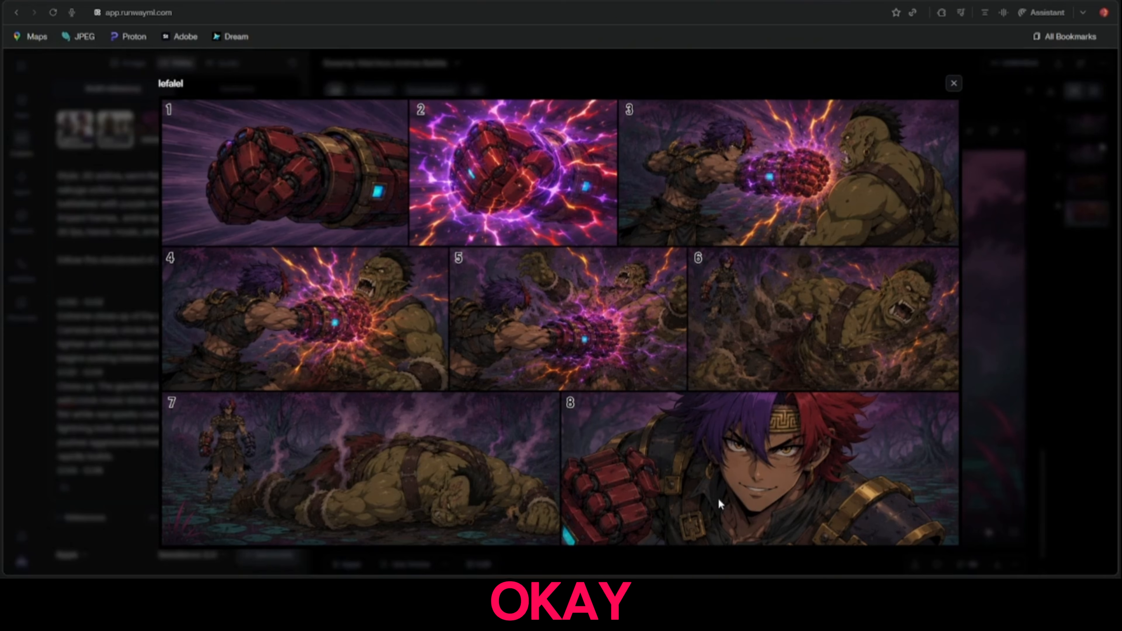
click(1036, 413)
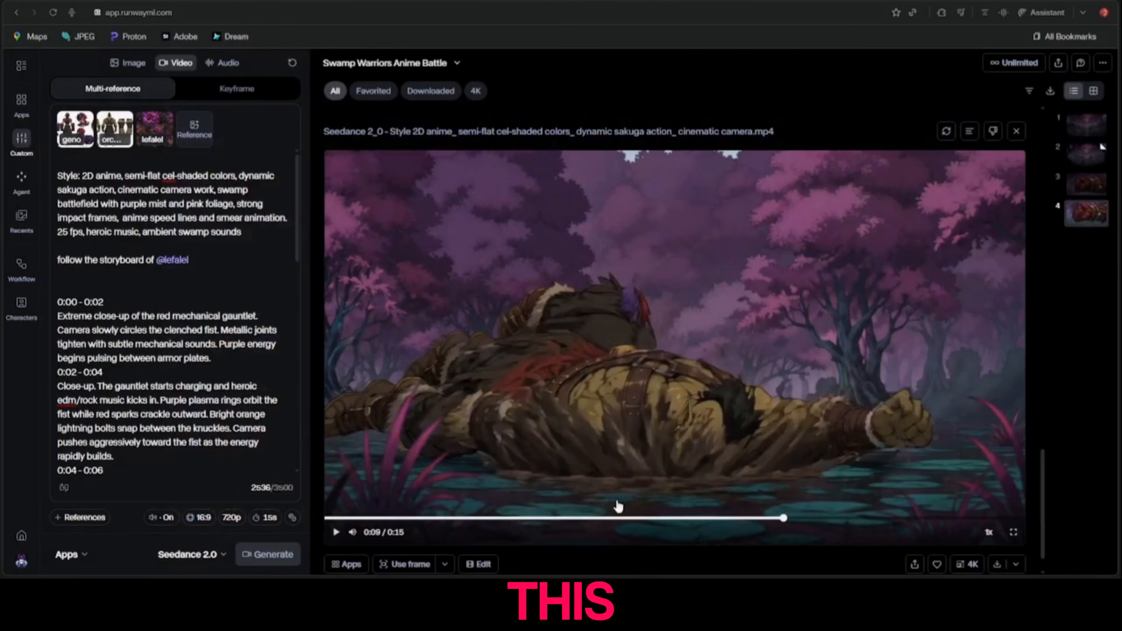
click(331, 518)
drag(331, 522, 643, 532)
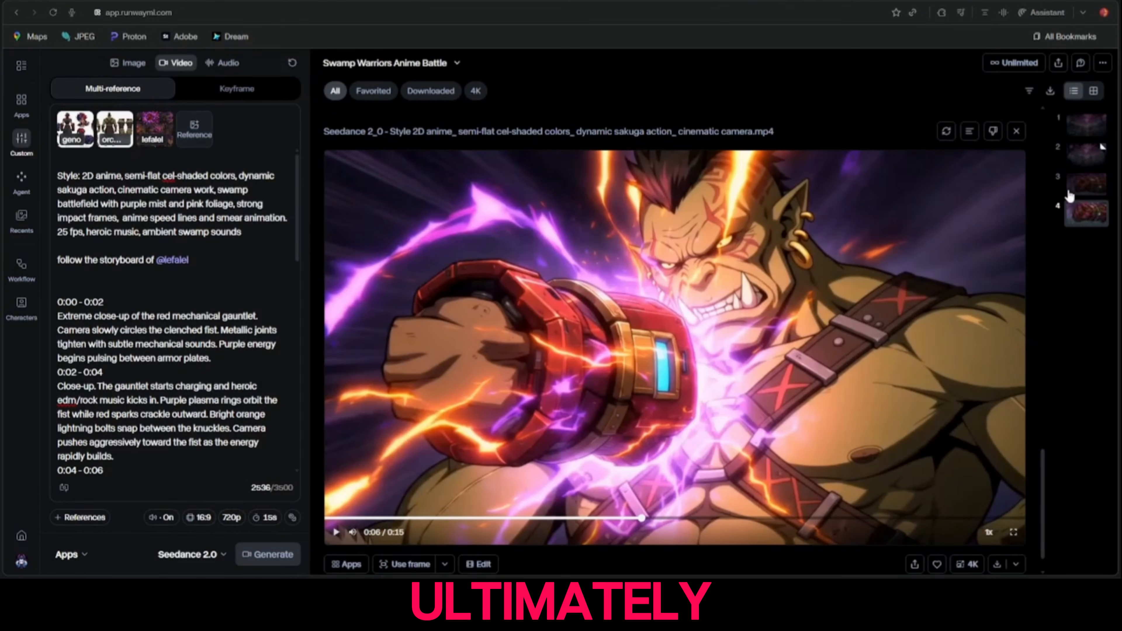
click(1085, 183)
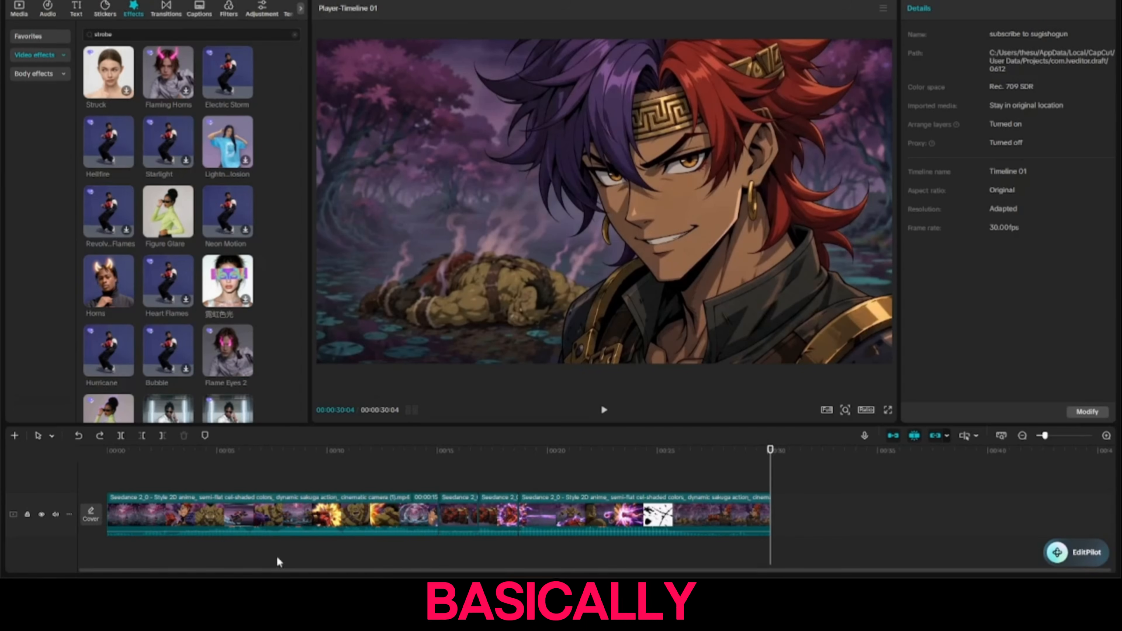
- In CapCut, play the transition from the first battle clip into the sequel from 00:00:13:26, and return the playhead to 00:00:15:02
drag(389, 451, 413, 474)
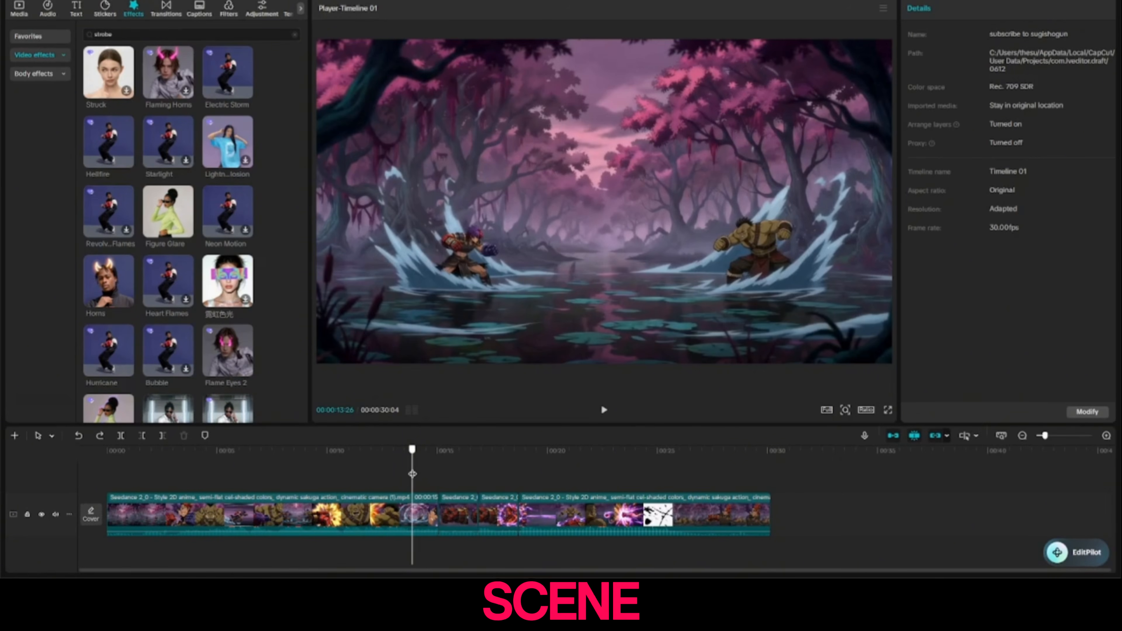
key(space)
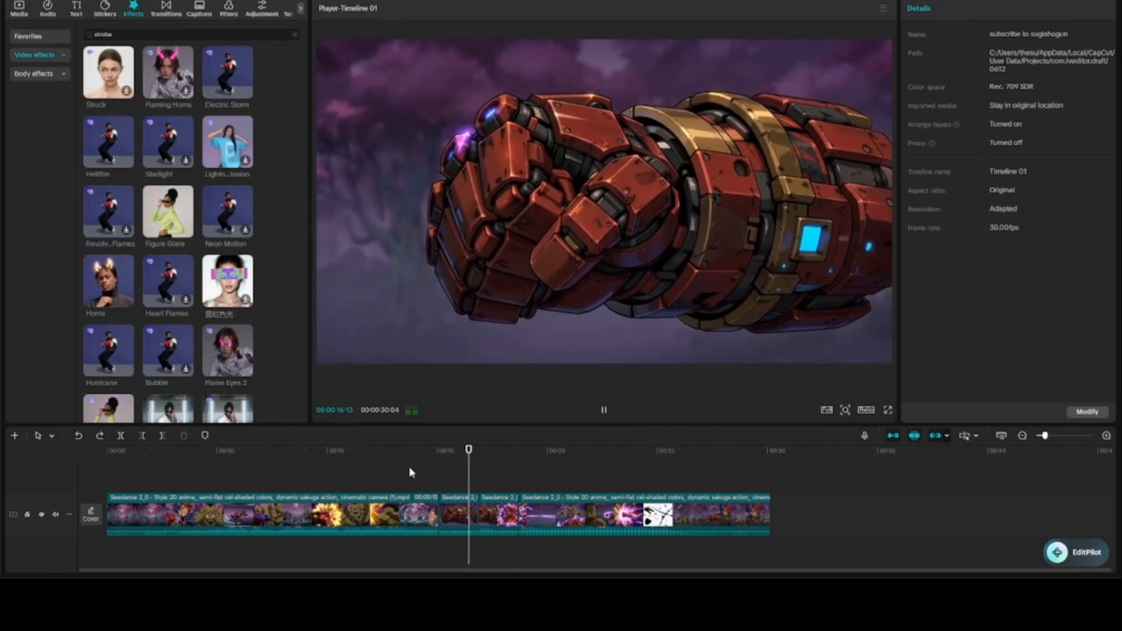
key(space)
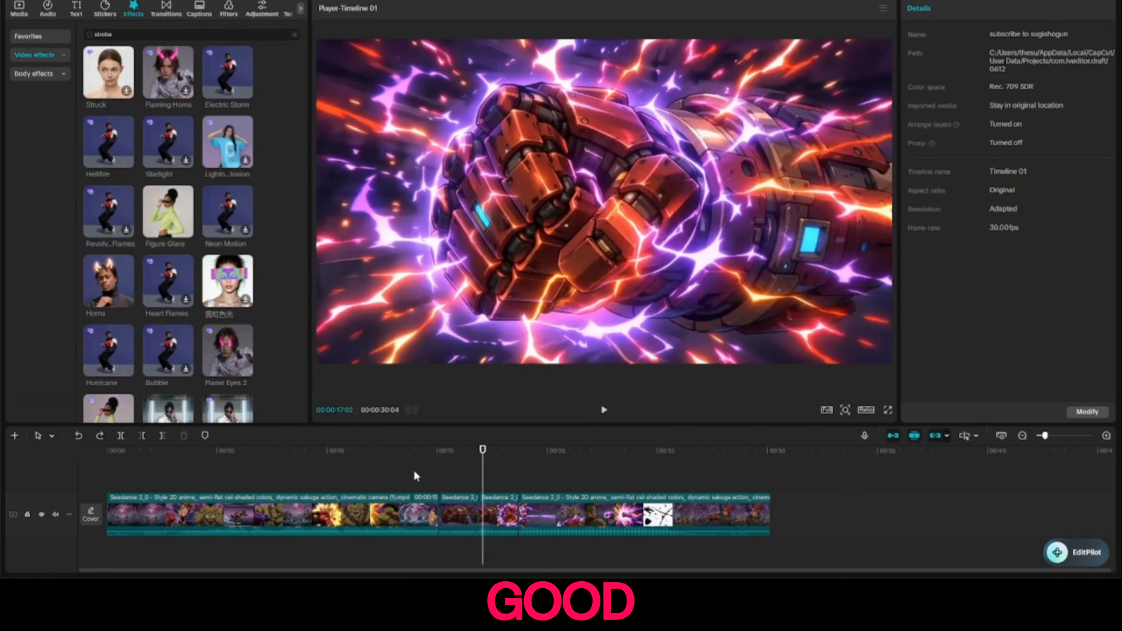
mouse_move(417, 476)
mouse_down()
mouse_move(462, 479)
mouse_move(421, 483)
mouse_move(437, 483)
mouse_up()
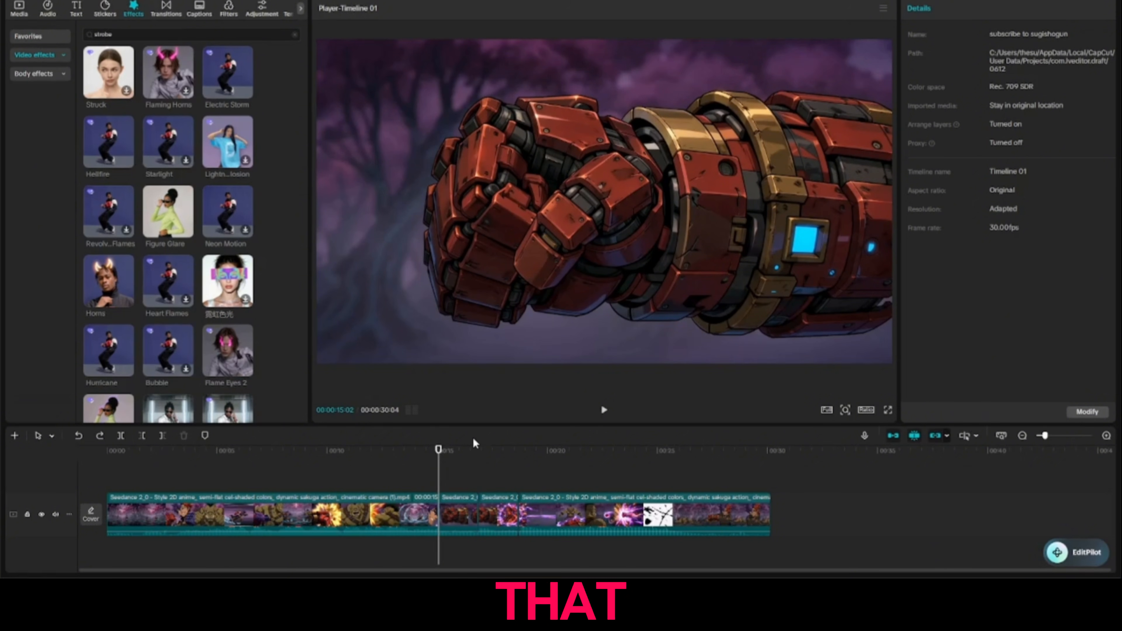
- Split the first red-fist clip after the opening battle at 00:00:16:08 and delete the part before the cut
drag(439, 485, 461, 519)
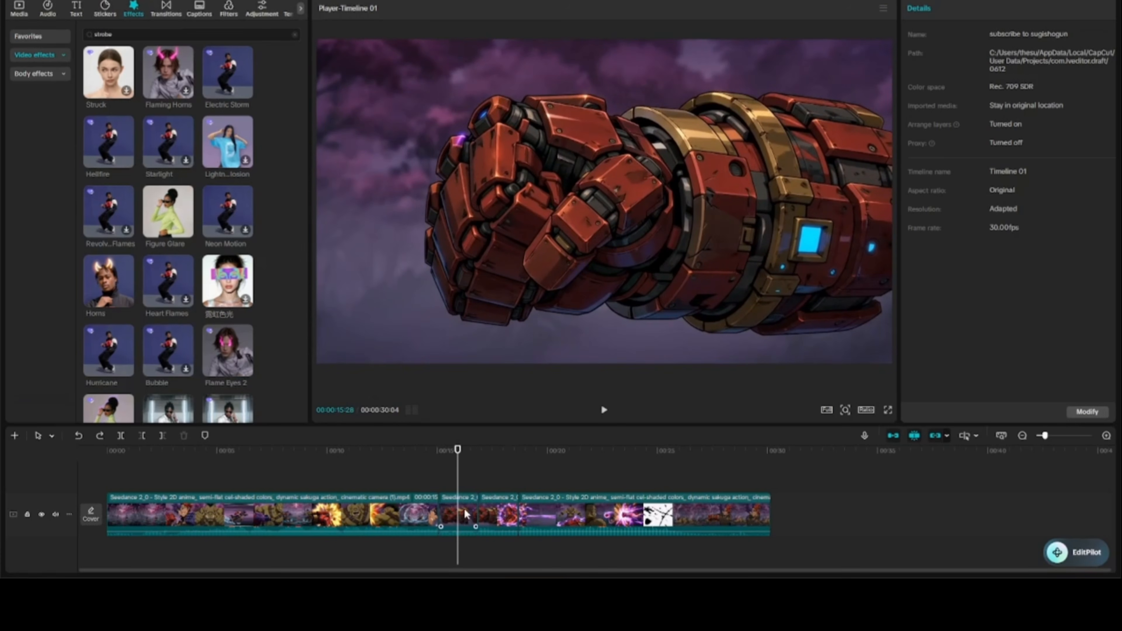
click(466, 478)
click(466, 517)
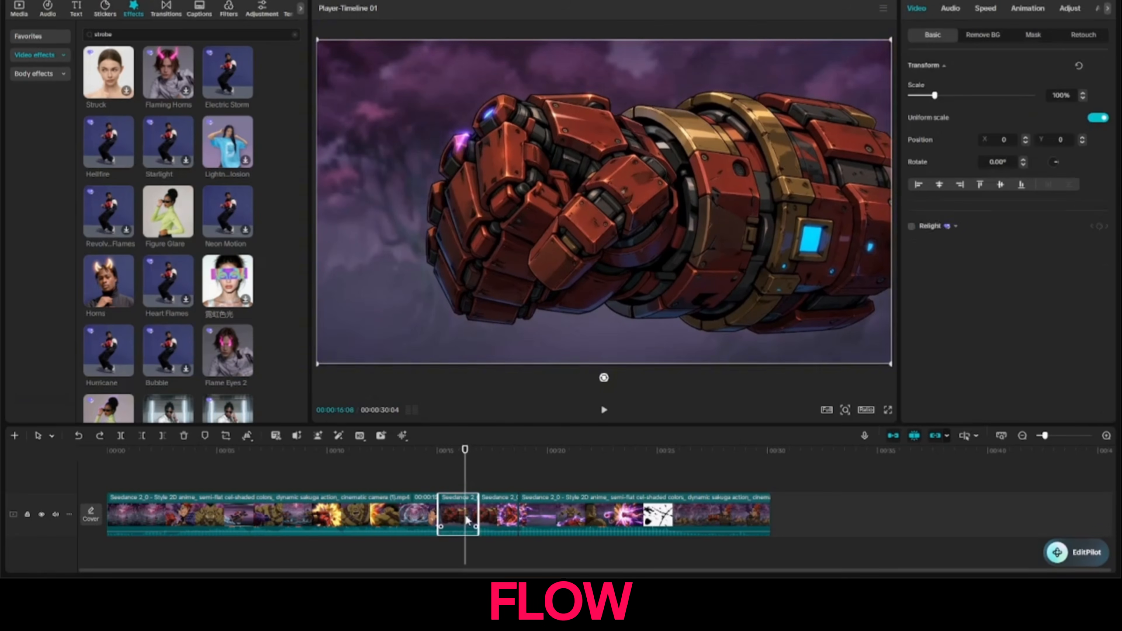
key(ctrl+b)
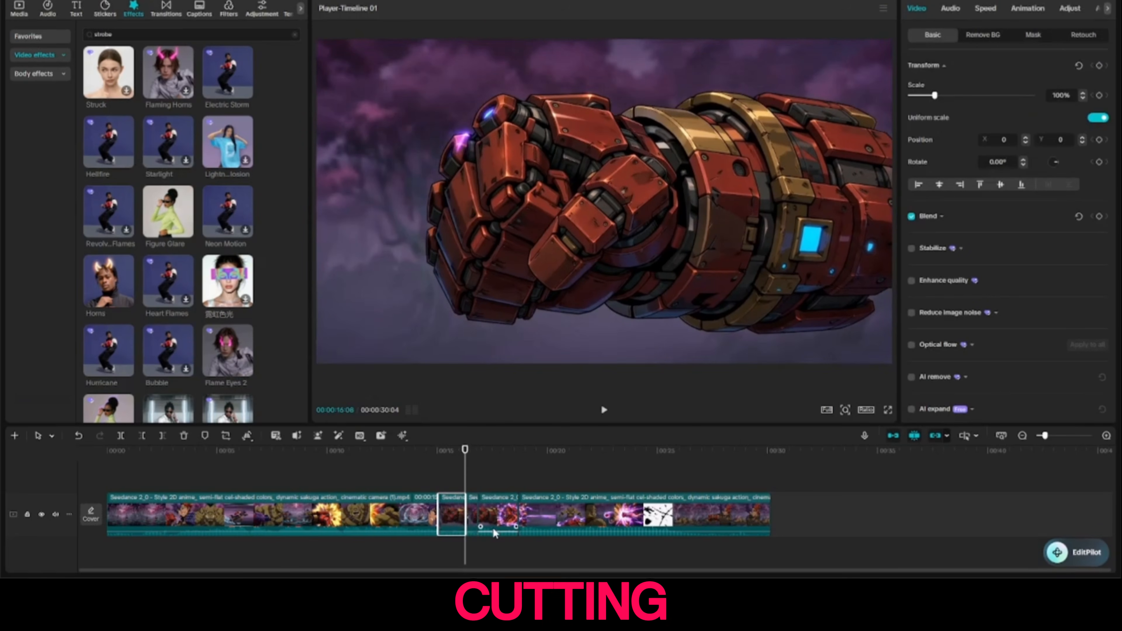
key(Delete)
- Play the tightened transition from the opening battle into the sequel, starting at 00:00:12:29
click(393, 477)
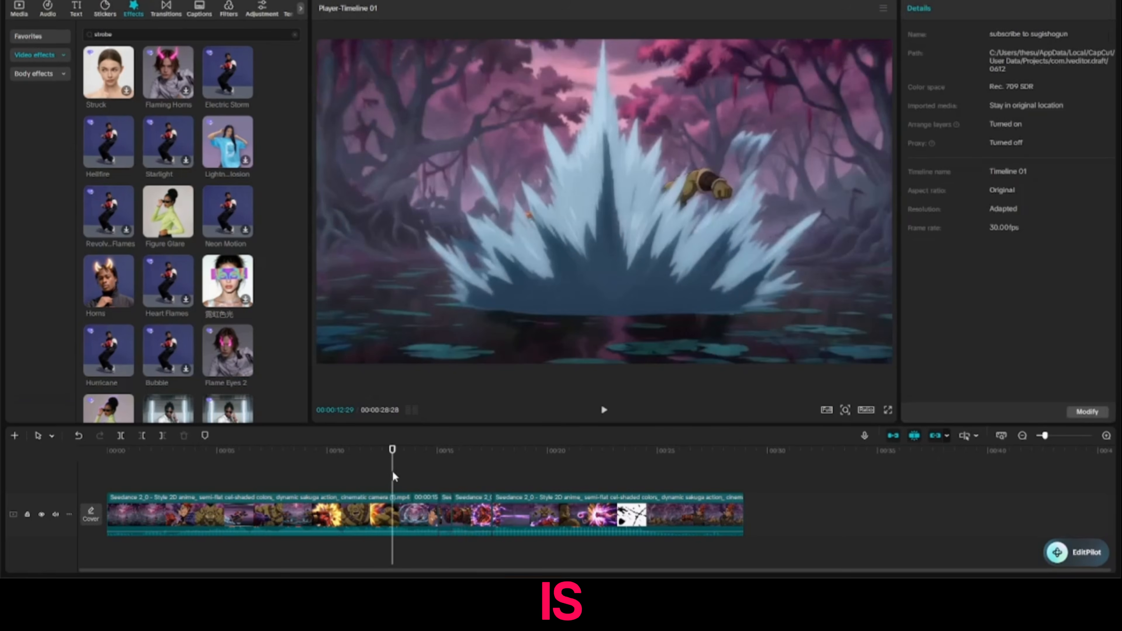
key(space)
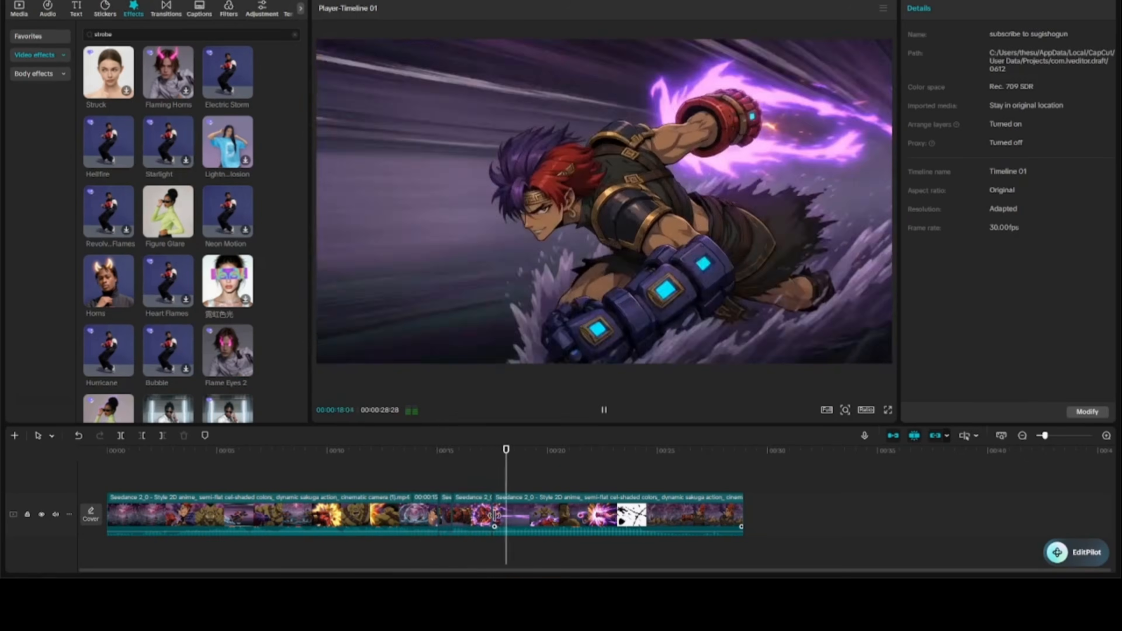
key(space)
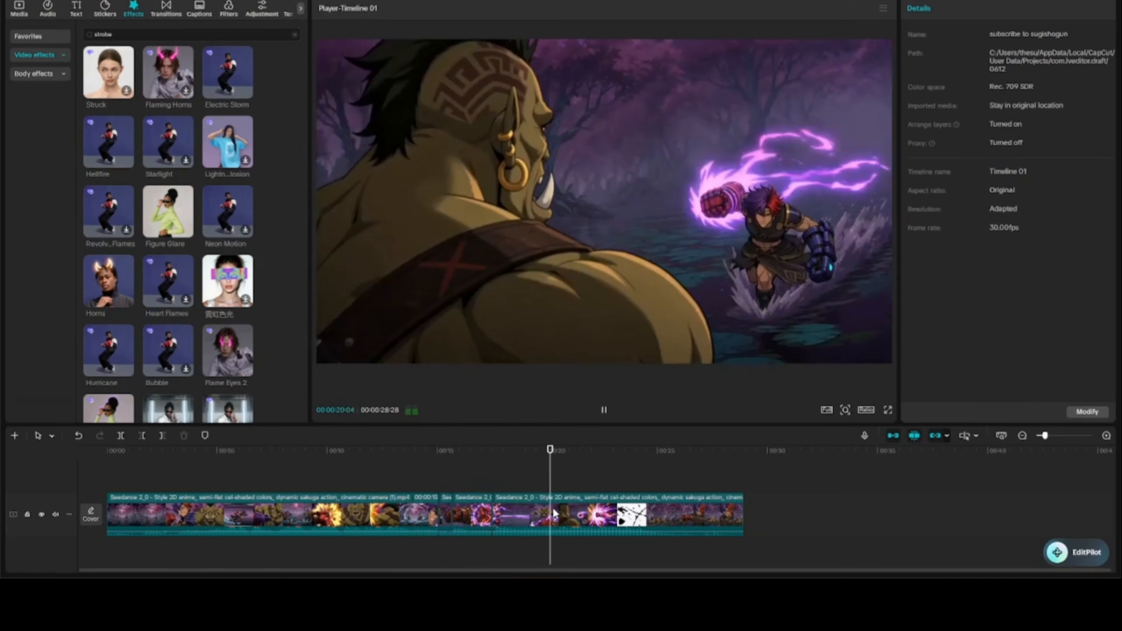
- Mirror the last sequel clip at the 00:00:18:28 close-up of the fighter's face and start playback
click(500, 483)
drag(500, 484, 523, 513)
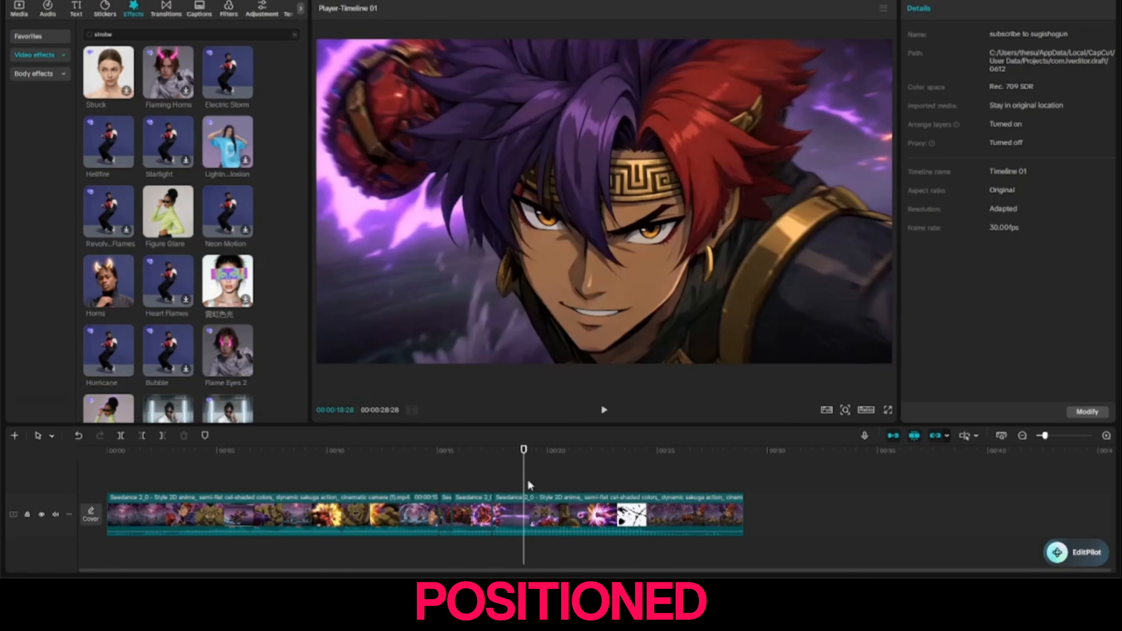
right_click(530, 517)
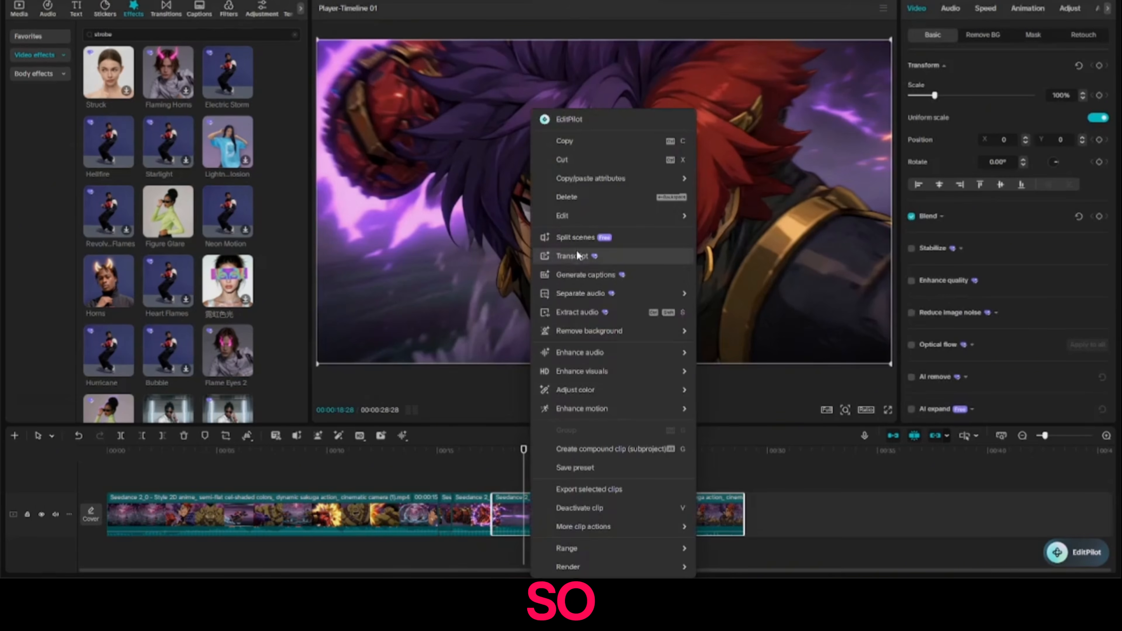
mouse_move(682, 221)
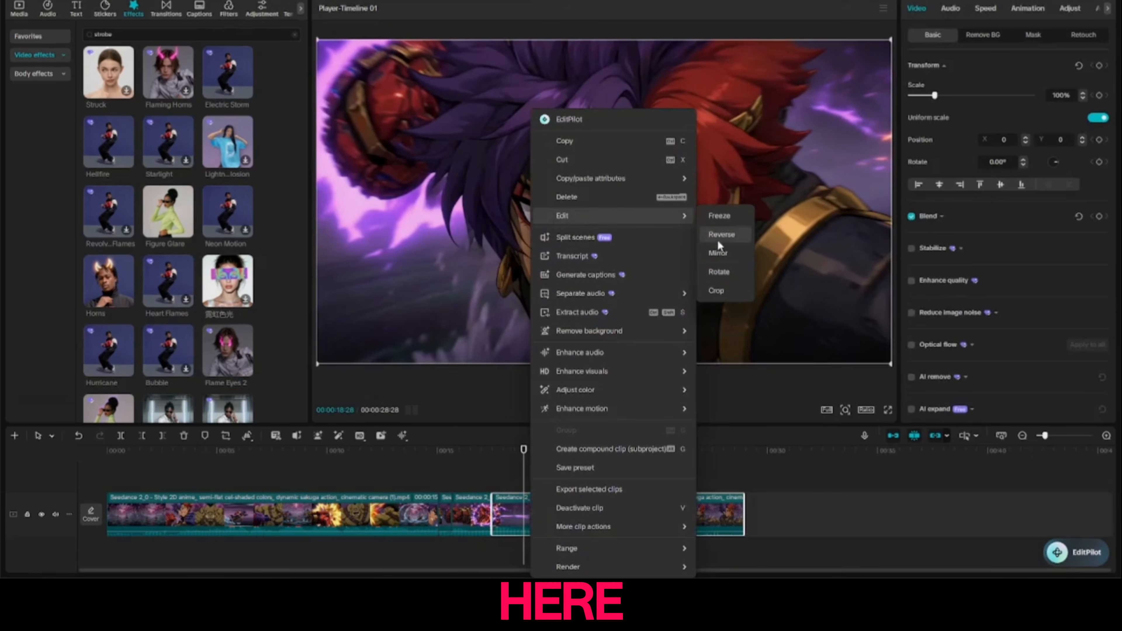
click(718, 253)
click(472, 450)
key(space)
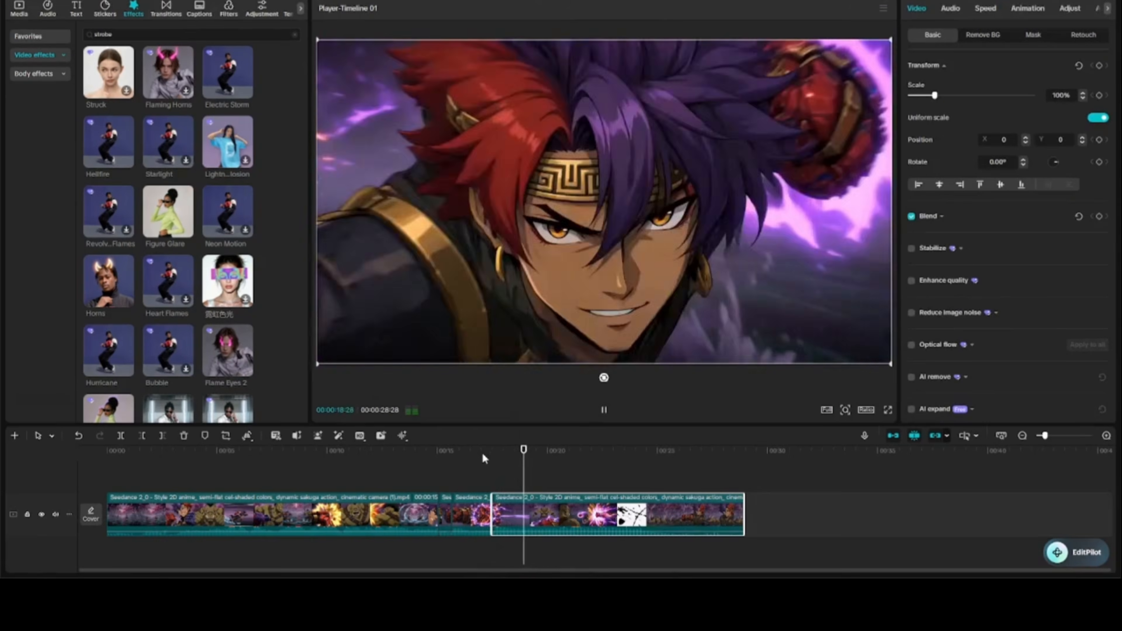
- Select the two short fist clips before the last sequel clip and mirror them together
click(472, 470)
click(473, 508)
right_click(471, 505)
click(444, 473)
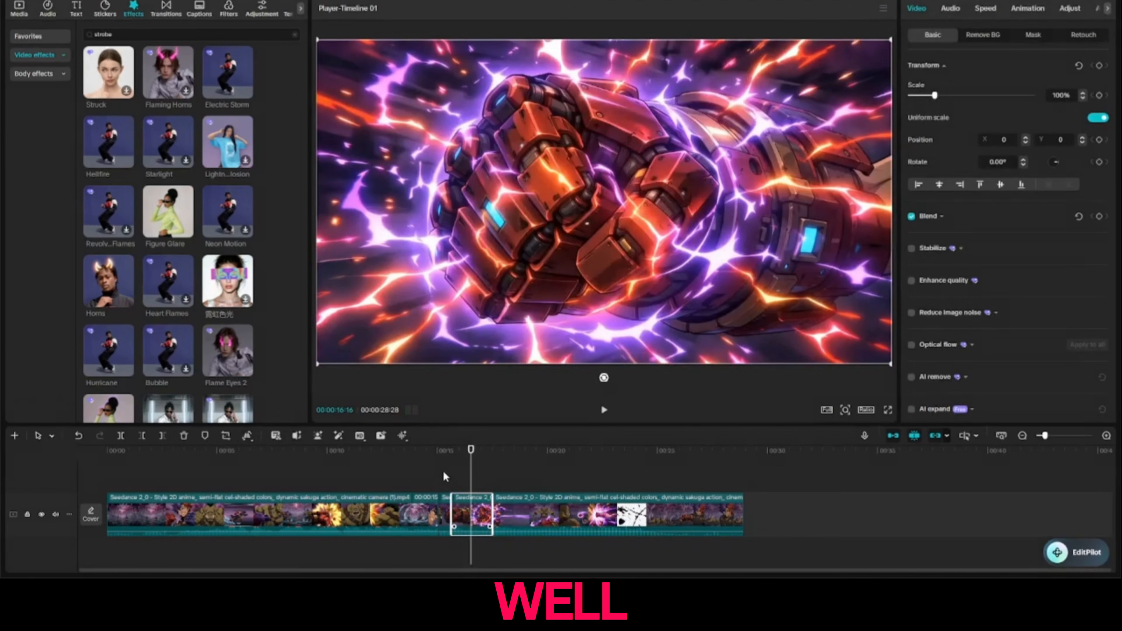
drag(444, 473, 465, 503)
click(465, 506)
right_click(468, 506)
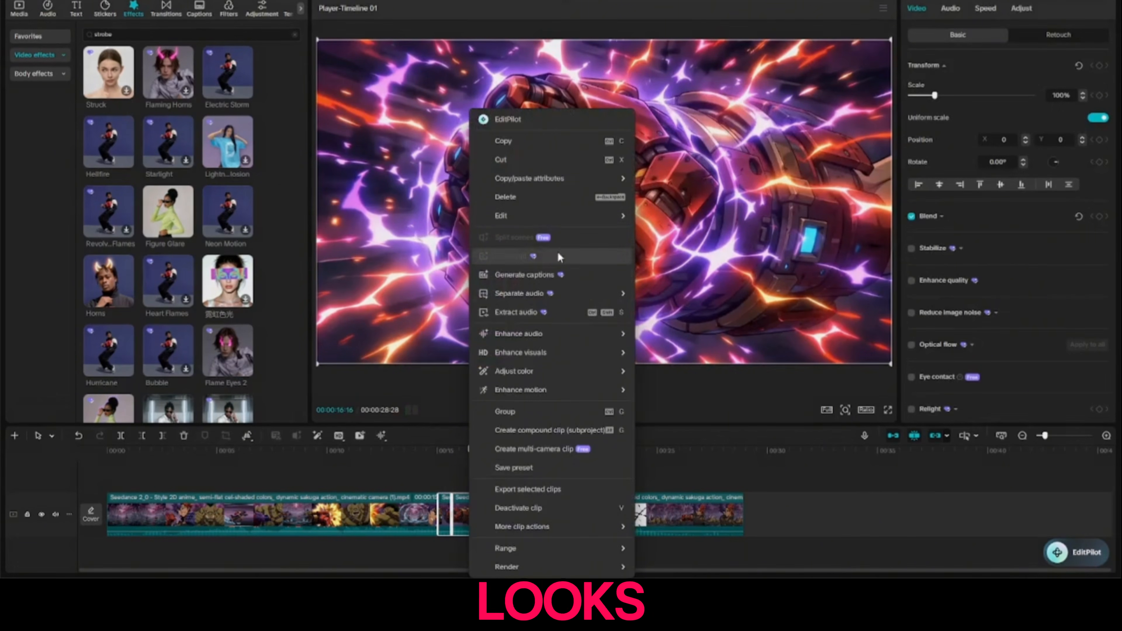
mouse_move(610, 215)
click(672, 254)
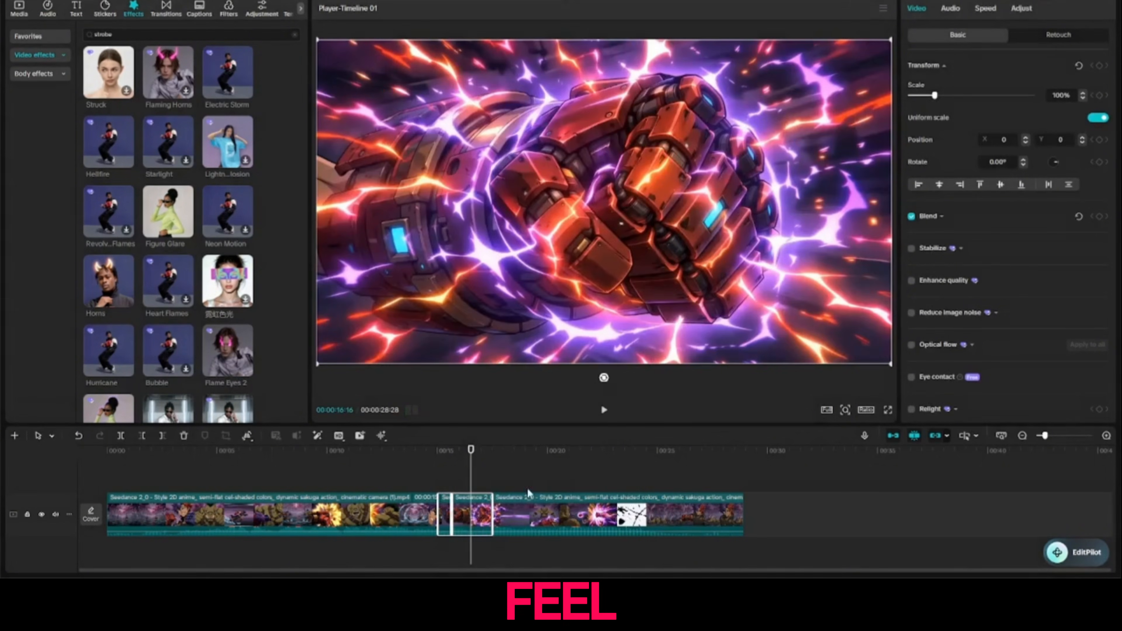
- Play the mirrored section from the start of the fist shots to 00:00:18:20, and scrub back to the water-splash clash
click(439, 479)
key(space)
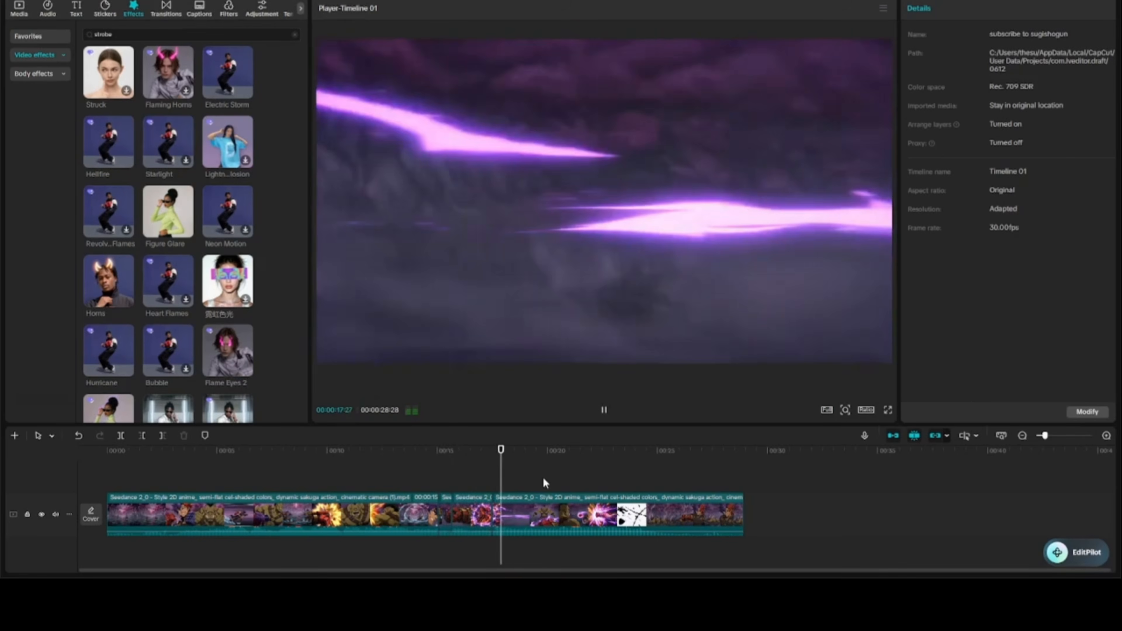
key(space)
key(space)
key(space)
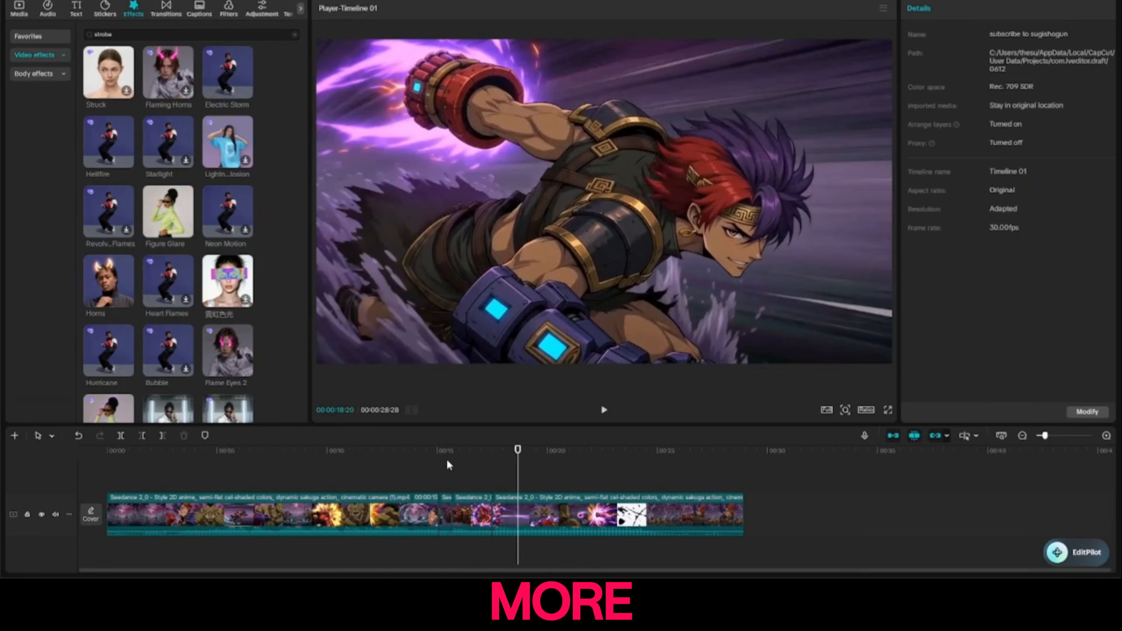
drag(447, 462, 384, 470)
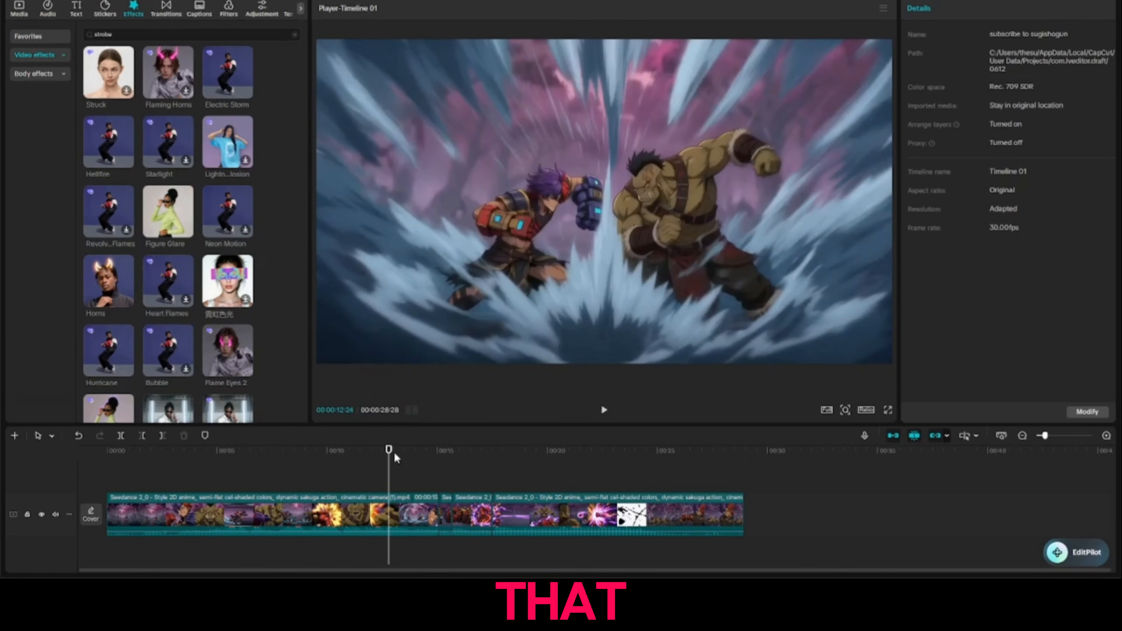
- Find the shake video effects, apply Camera Shake to the second short fist clip at 00:00:16:11, and scrub ahead through the sequel
drag(400, 476, 467, 487)
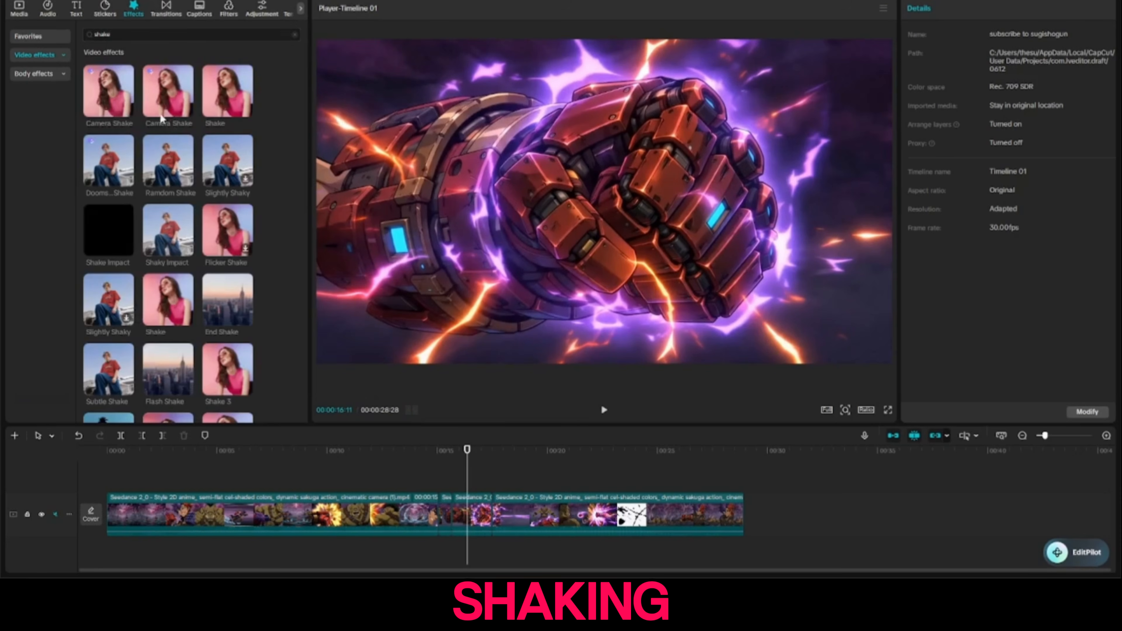
drag(102, 110, 477, 513)
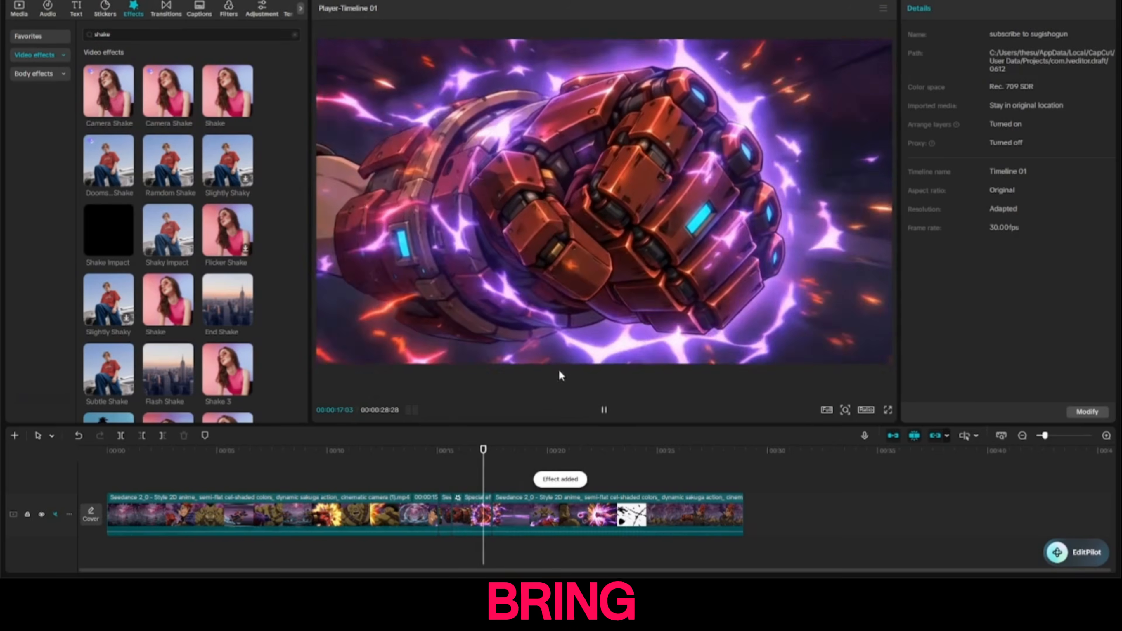
click(580, 474)
drag(580, 473, 618, 473)
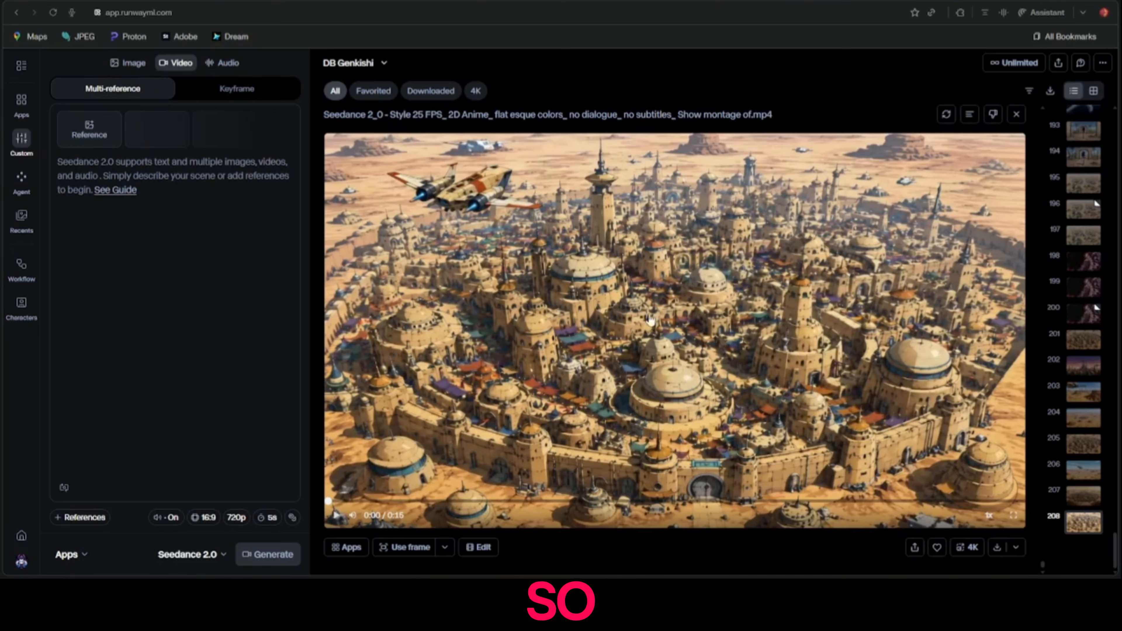
- Switch to Runway, reload the prompt and sandus reference of desert-city video 208, and review its eight-cut montage instruction
click(945, 115)
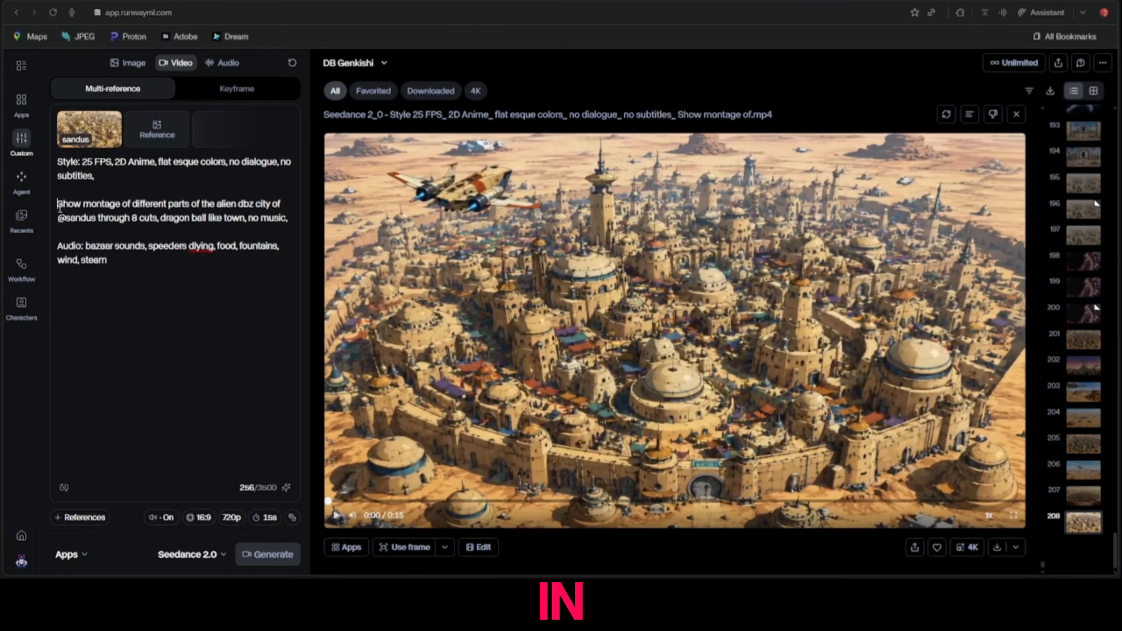
drag(59, 205, 252, 224)
click(114, 227)
click(259, 223)
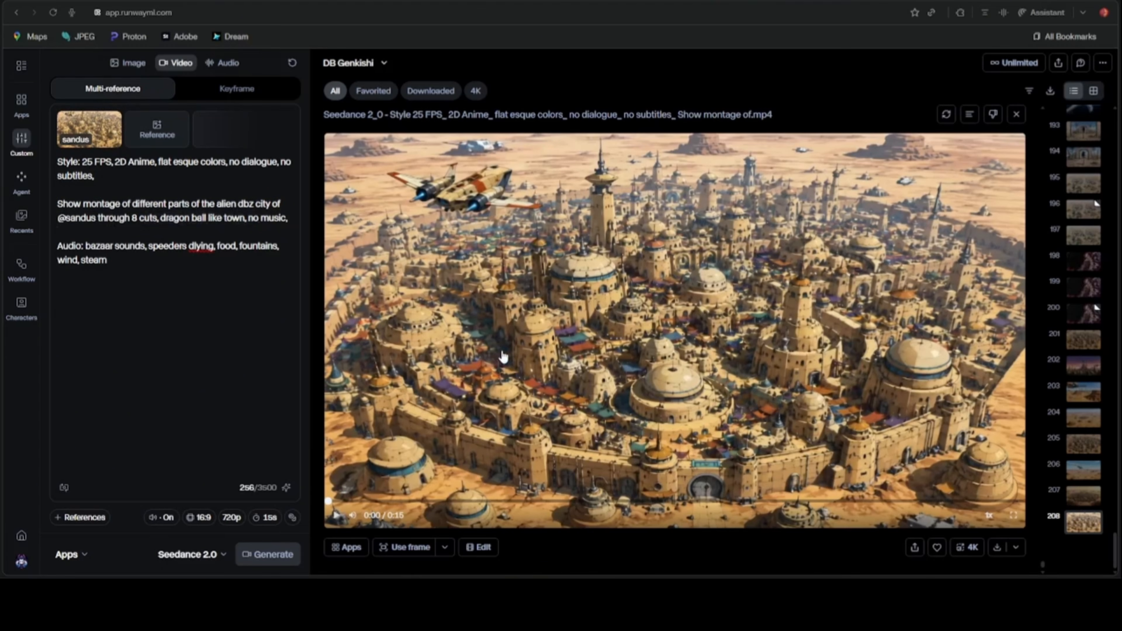
- Play desert-city montage video 208 and turn its volume down
click(503, 357)
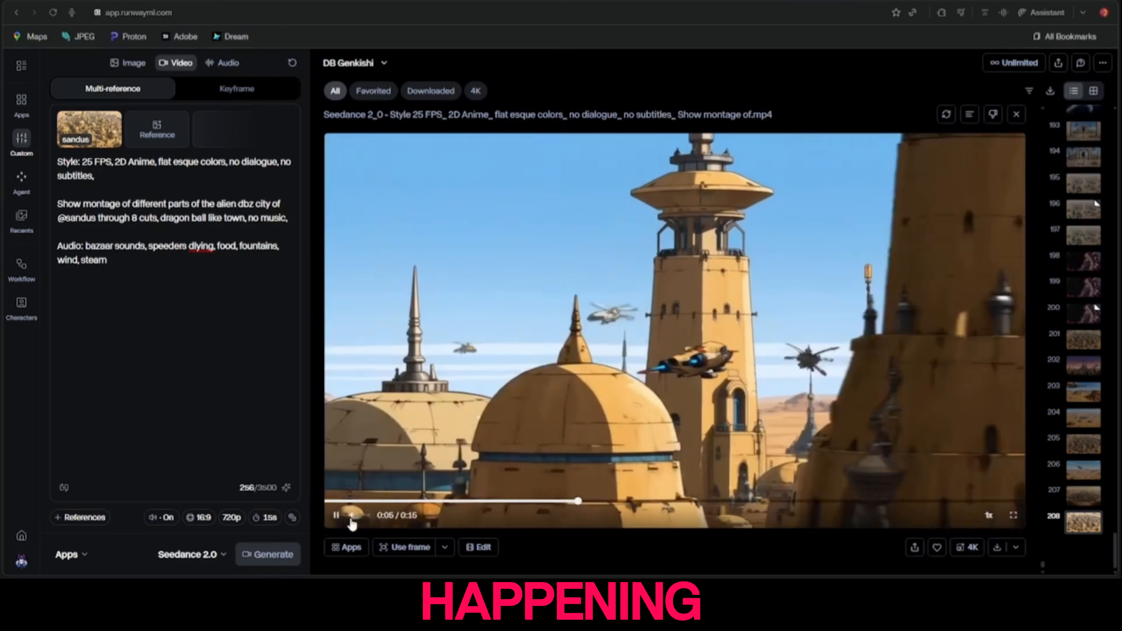
mouse_move(352, 519)
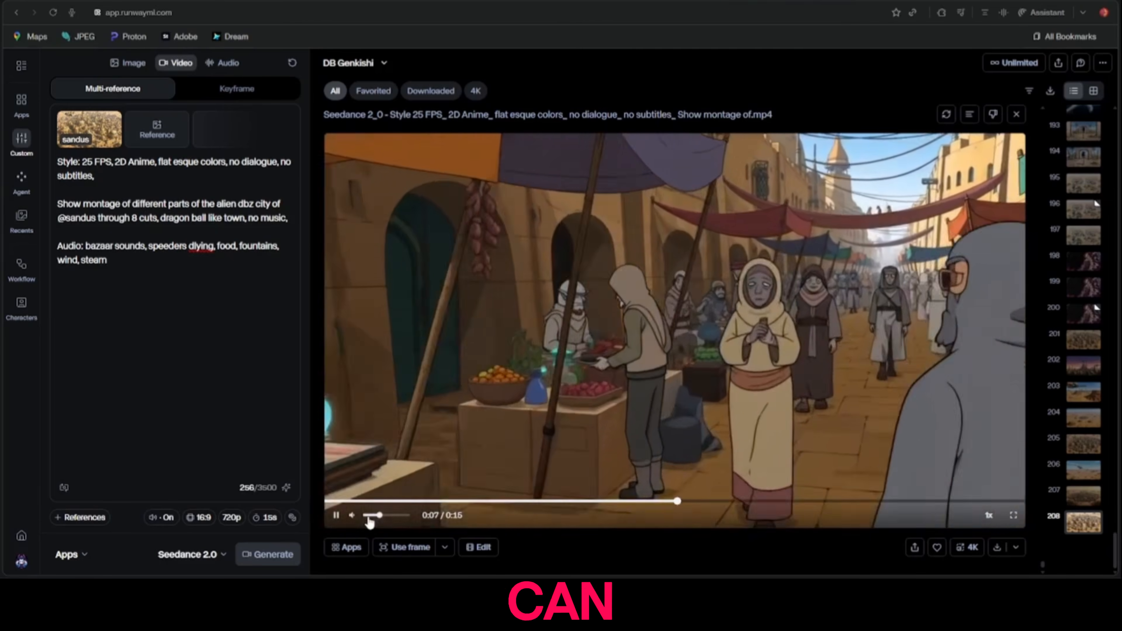
click(368, 516)
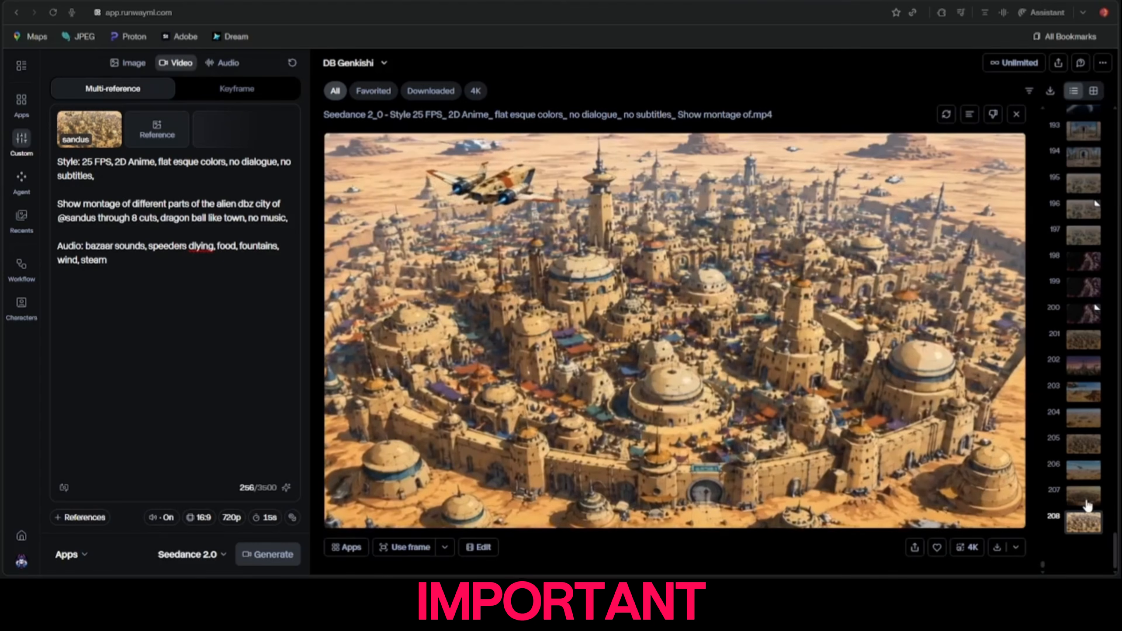
- Compare the alternative city montages by watching videos 207 and 206, pausing 206 at the arena shot, and open video 205
click(1086, 502)
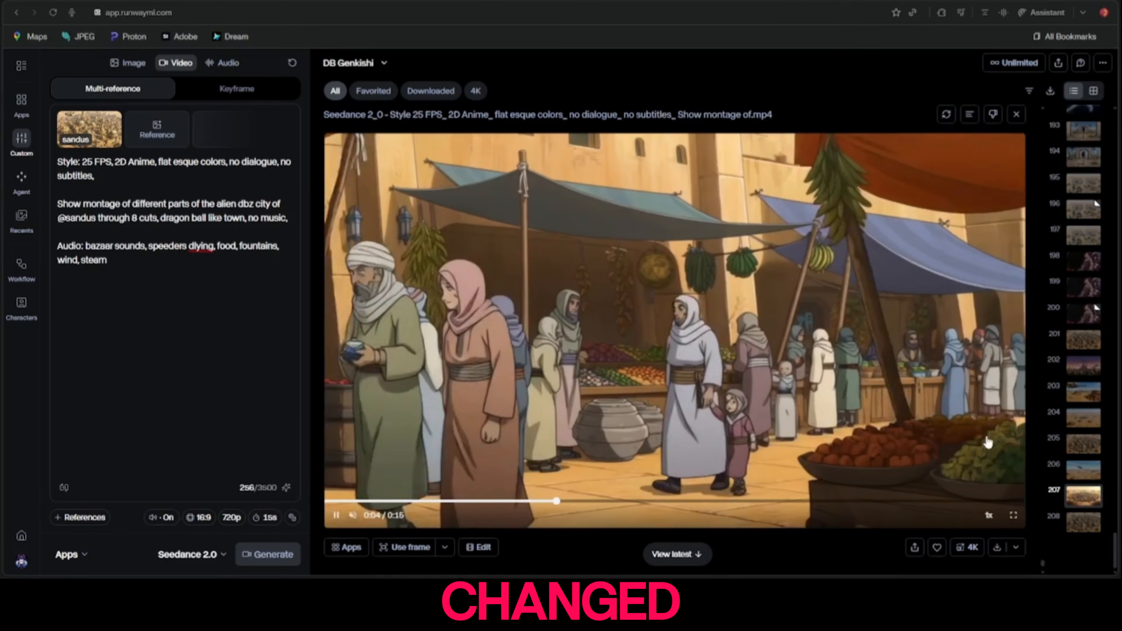
click(1082, 469)
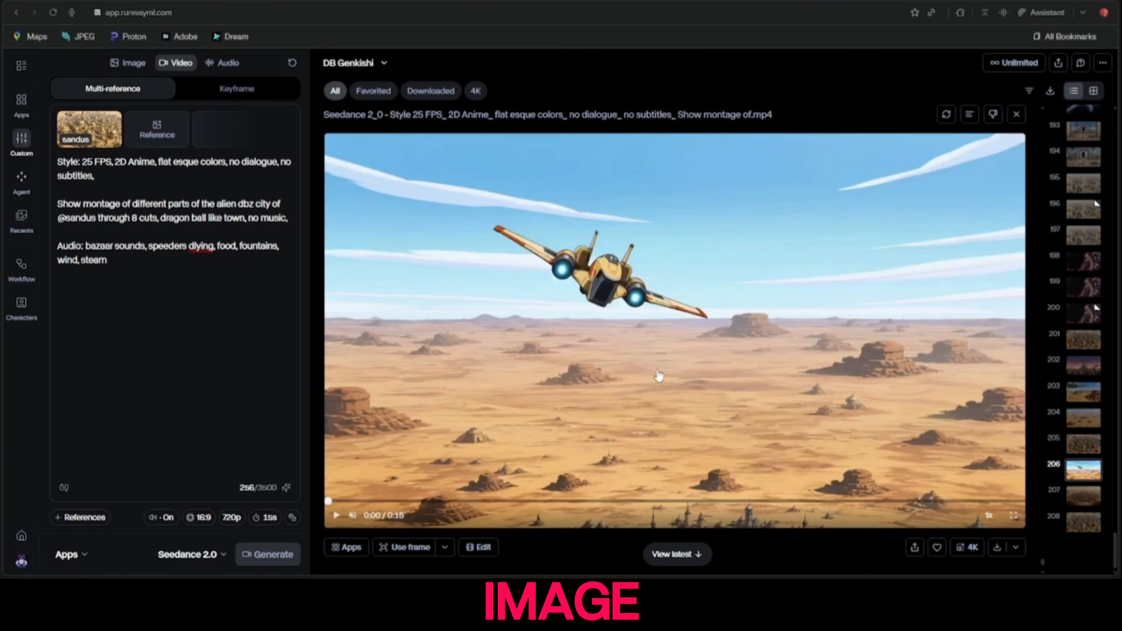
click(658, 376)
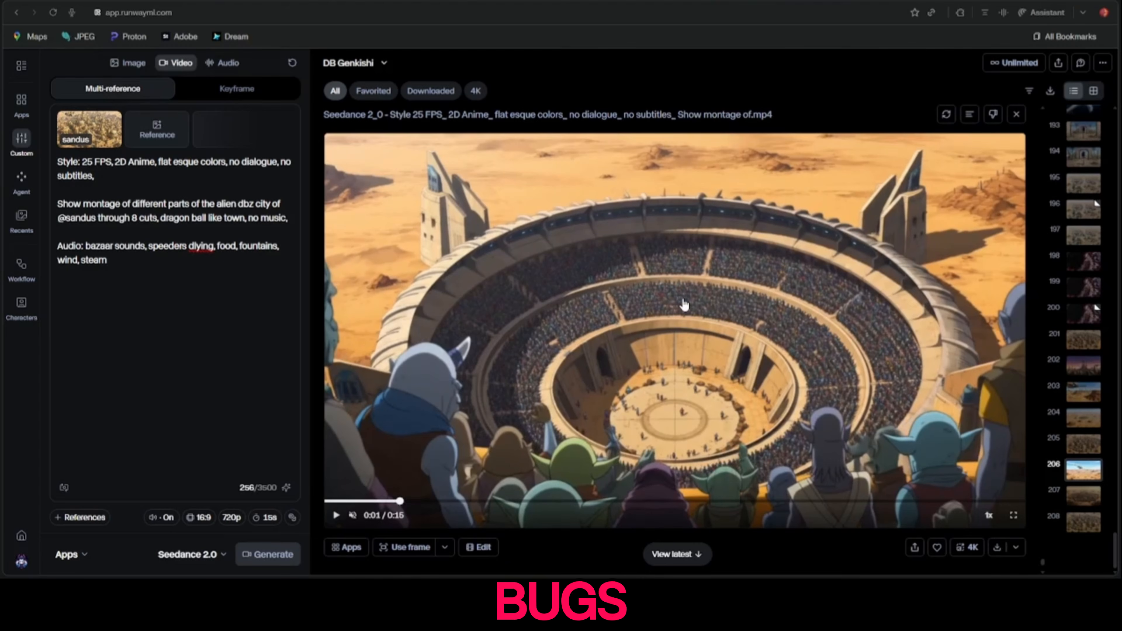
click(684, 305)
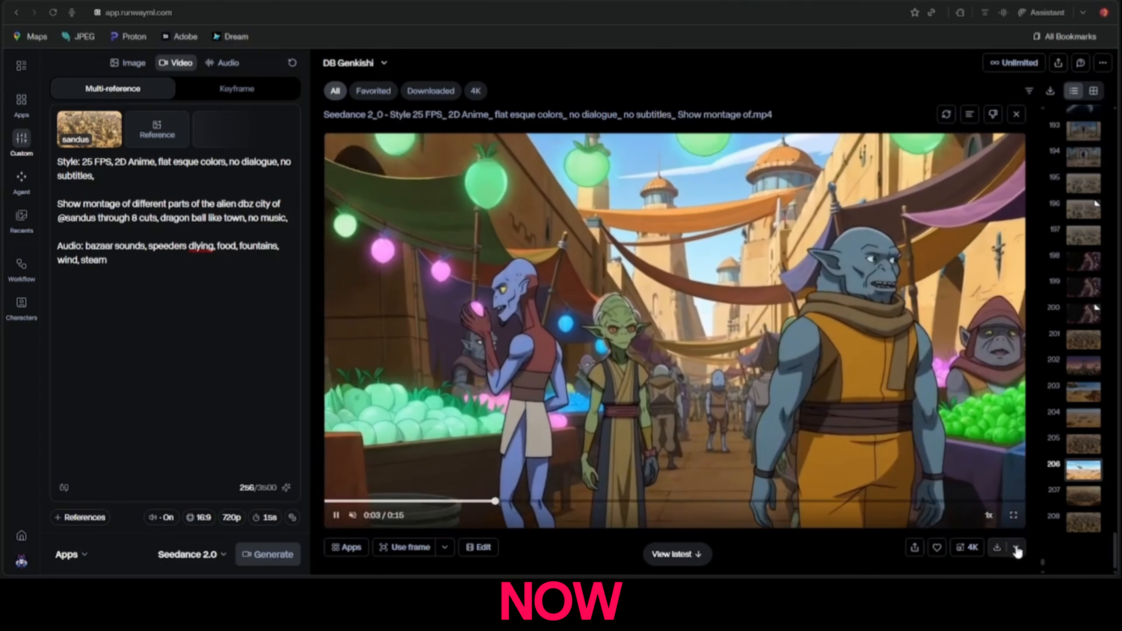
click(1082, 451)
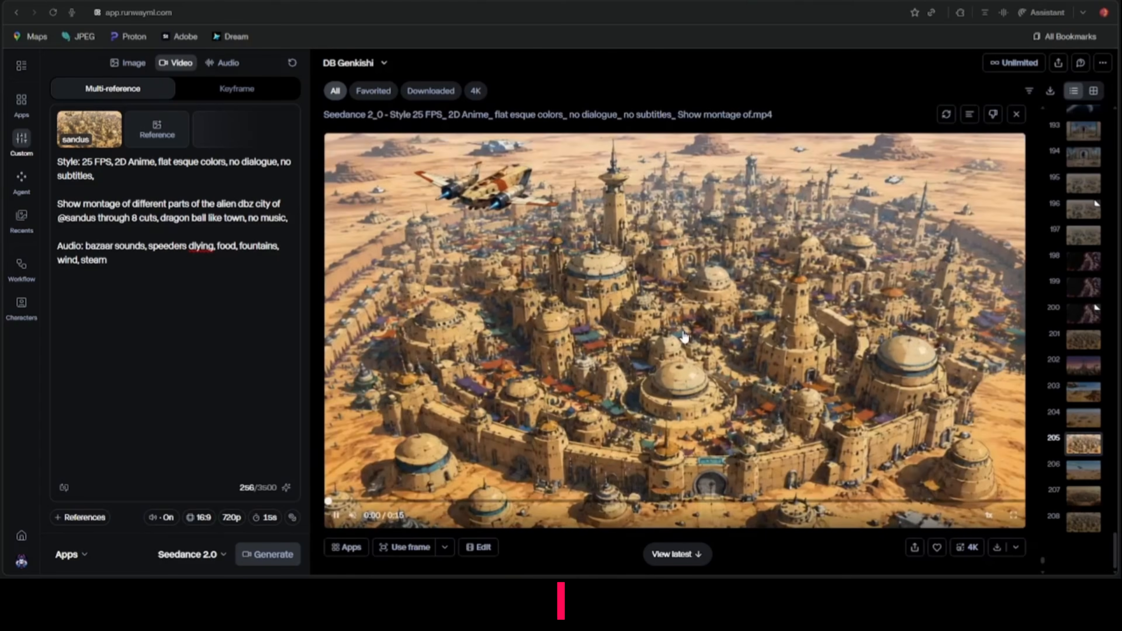